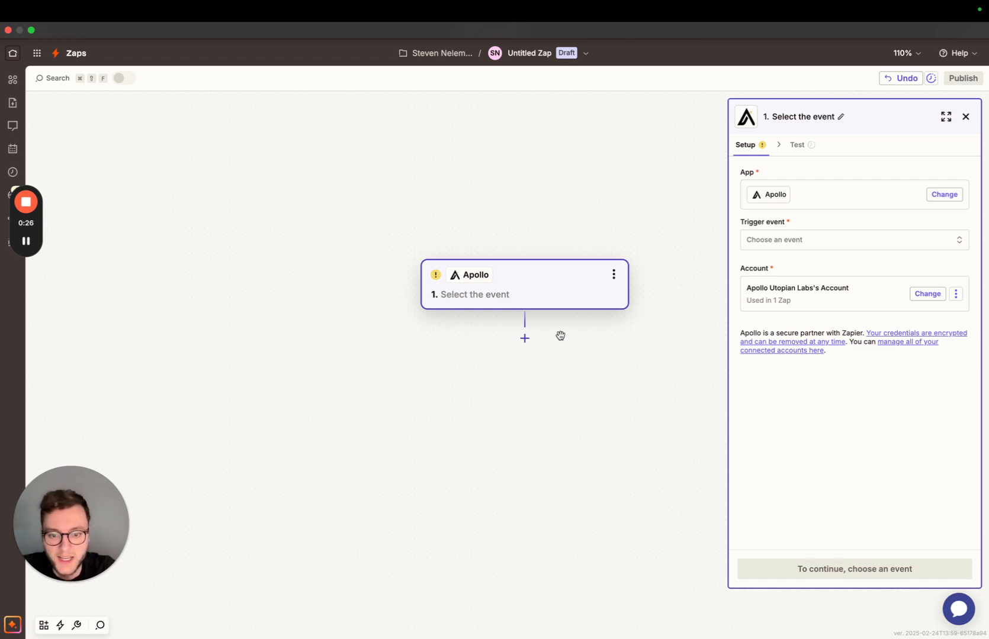
# Choose Contact Updated as the trigger event for the Apollo step.
pyautogui.click(811, 244)
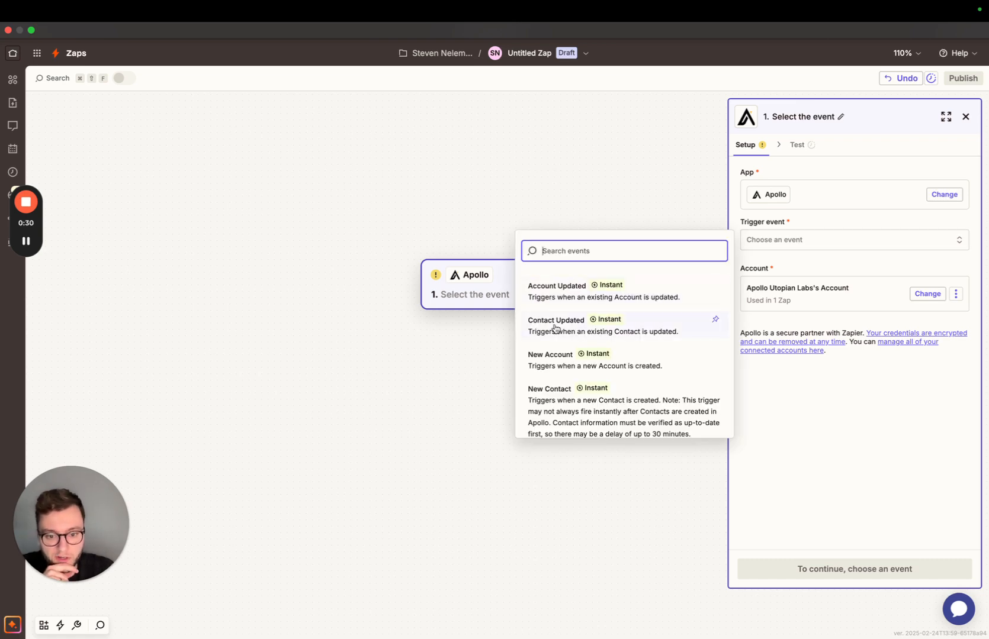
pyautogui.click(447, 351)
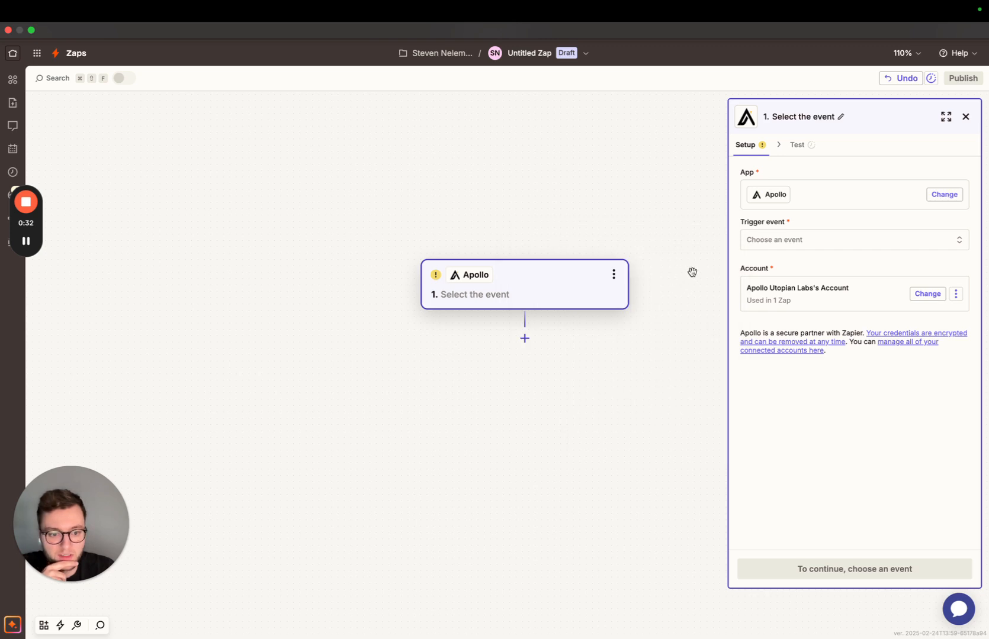
pyautogui.click(793, 245)
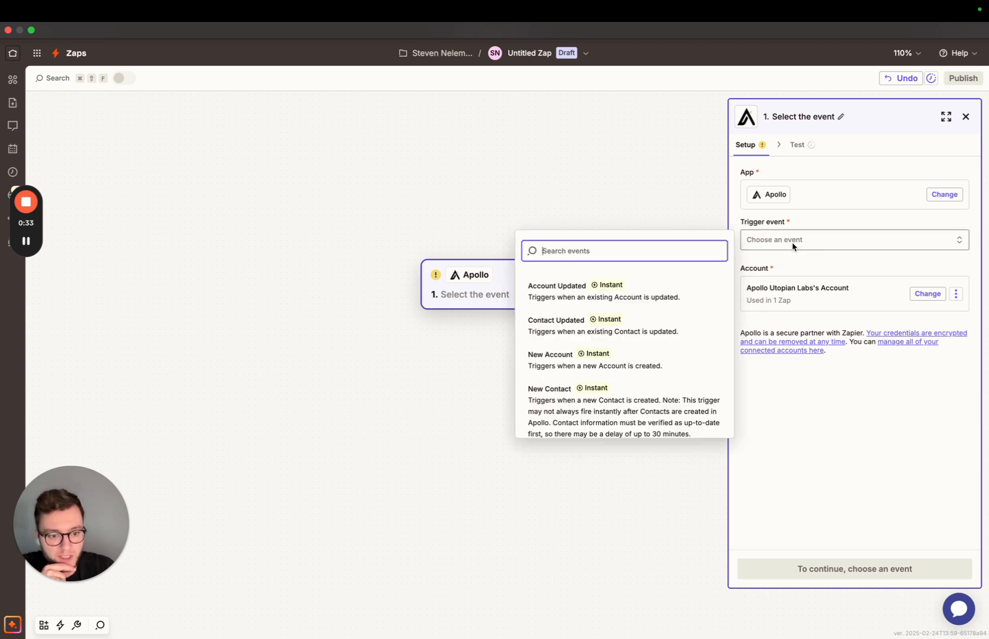
pyautogui.click(563, 326)
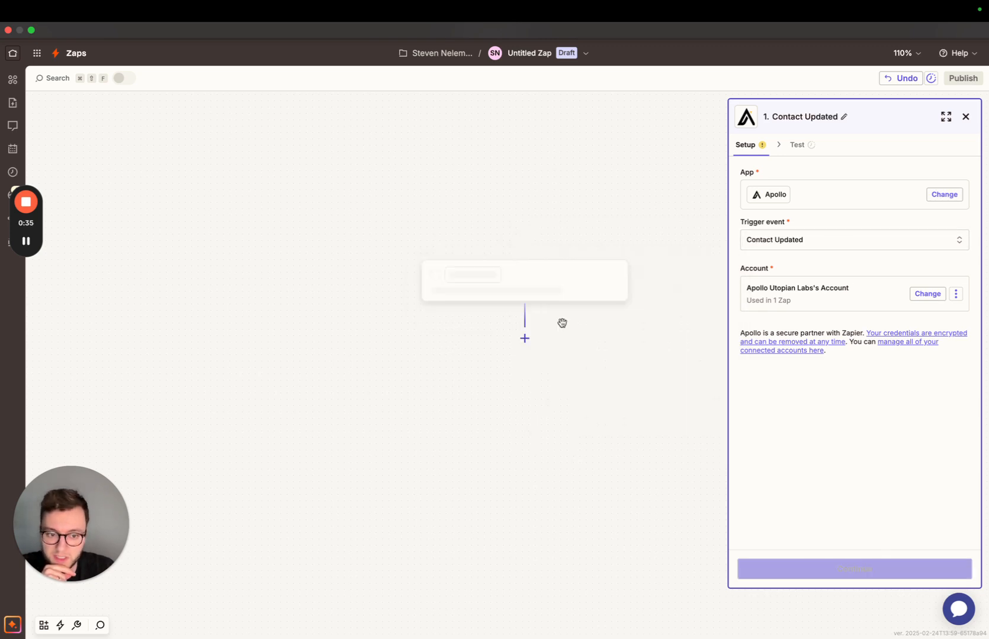
# Change the Apollo trigger event to New Contact and proceed to testing the trigger.
pyautogui.click(802, 248)
pyautogui.scroll(-1, 684, 332)
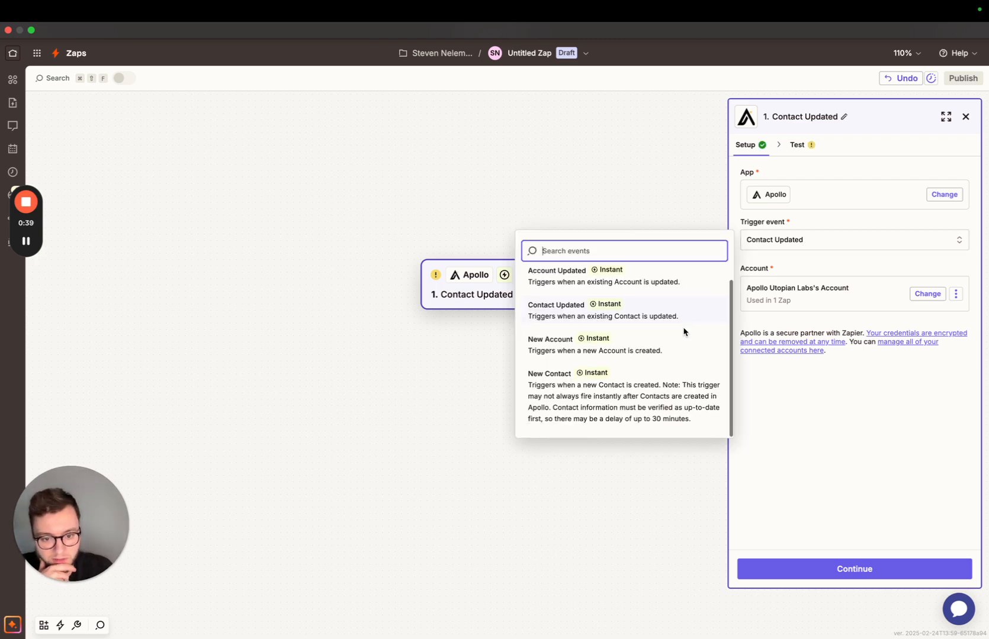
pyautogui.click(642, 382)
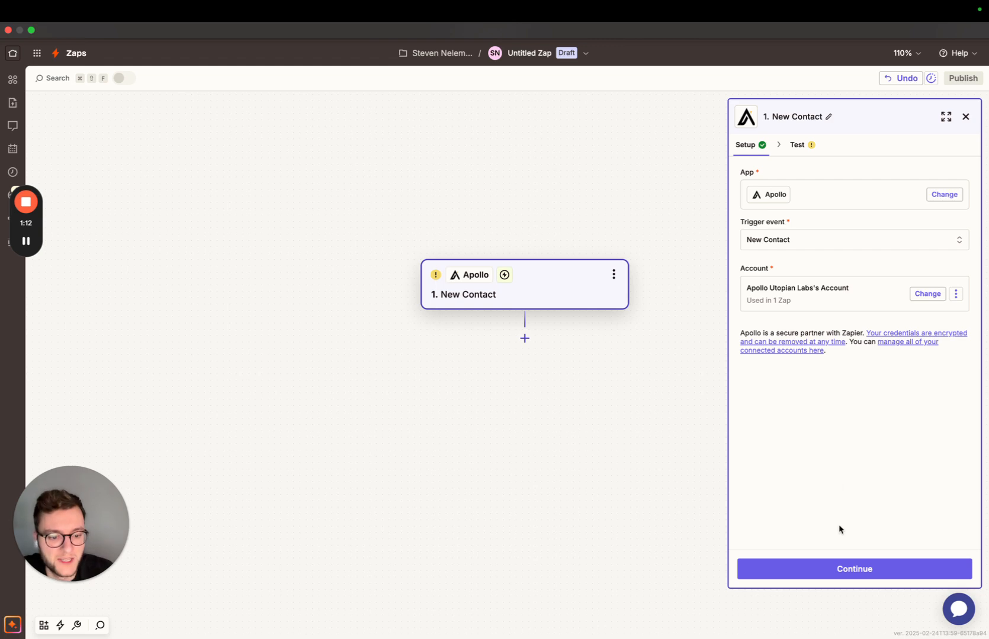
pyautogui.click(864, 578)
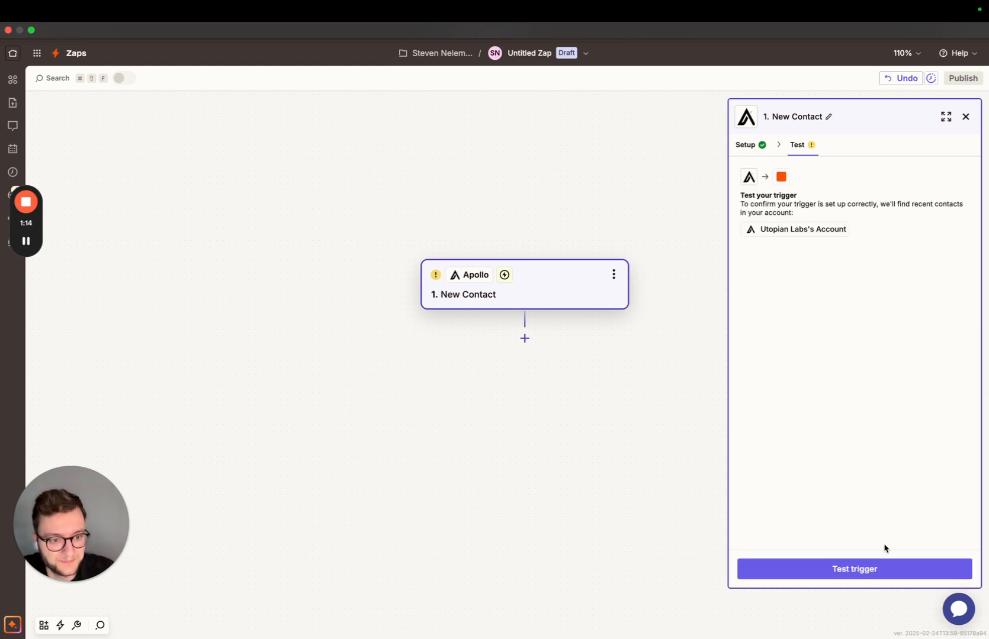
# Test the New Contact trigger, inspect the Contact C record, and continue with it as the sample.
pyautogui.click(868, 569)
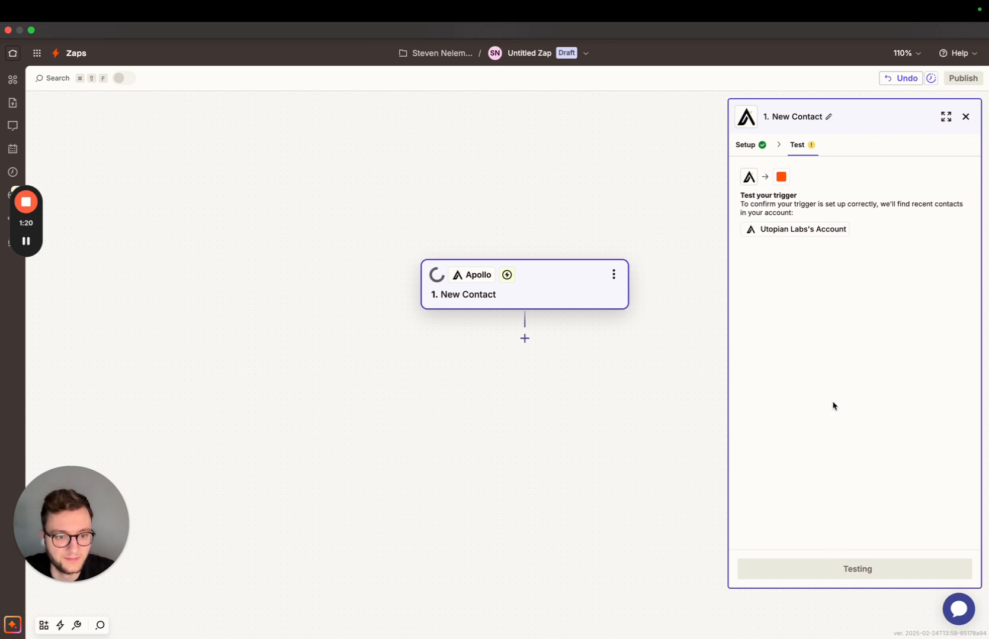
pyautogui.click(957, 275)
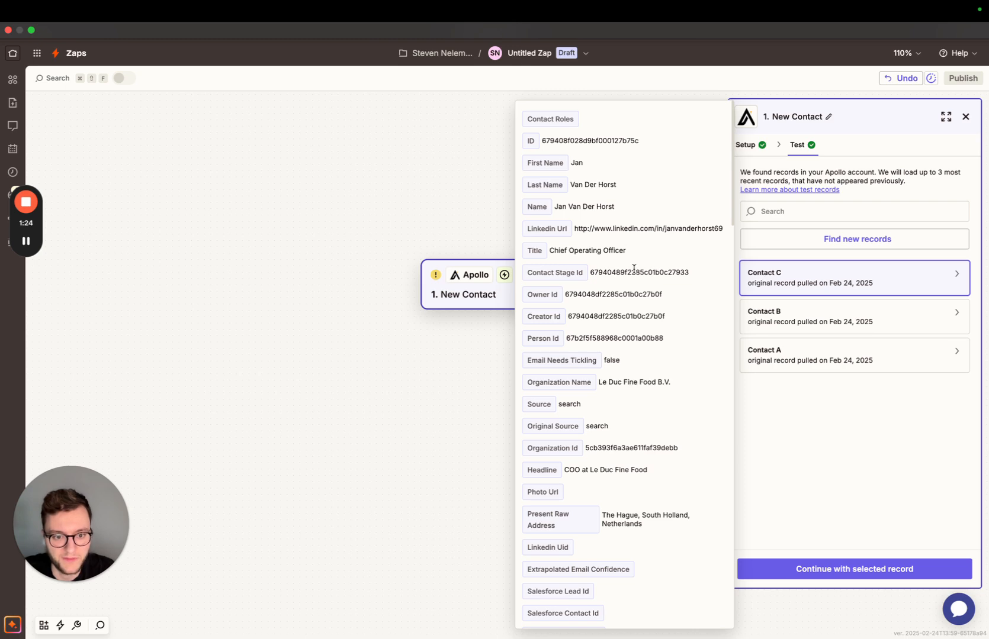
pyautogui.click(843, 469)
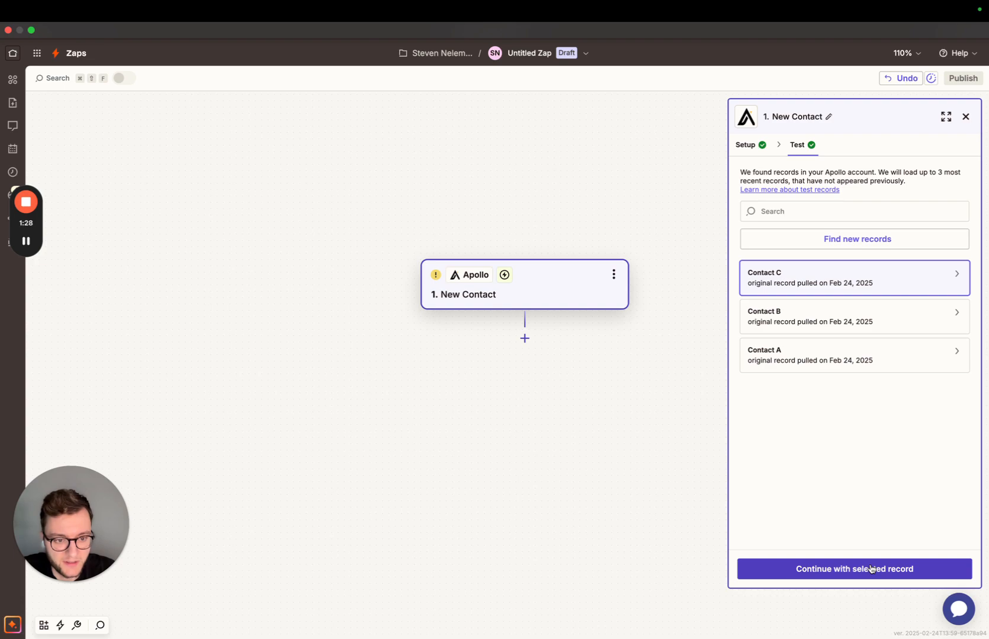
pyautogui.click(871, 569)
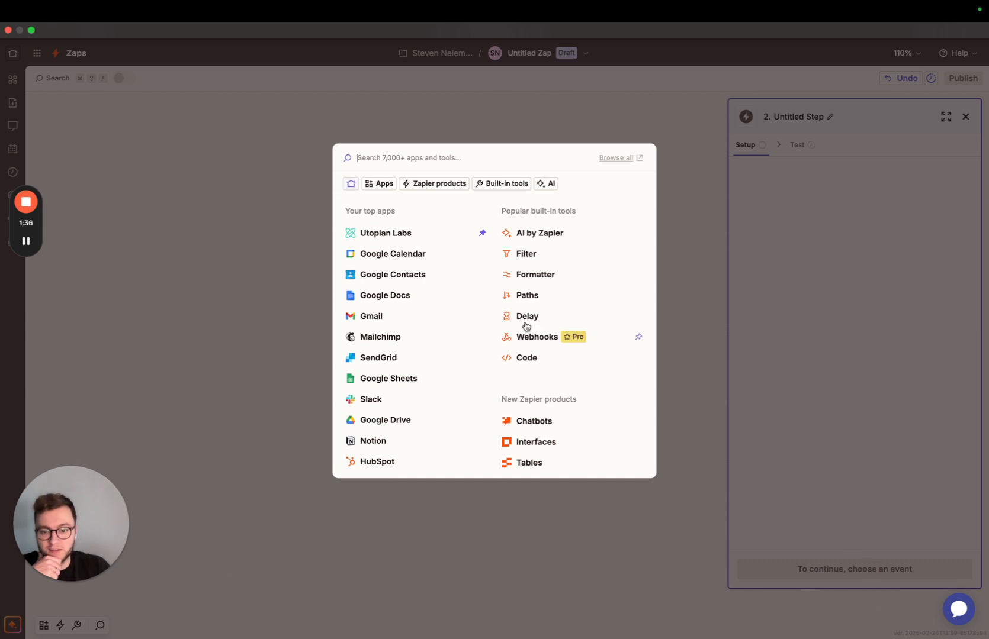
# Add a Utopian Labs action with the Qualify a Lead event and proceed to its configuration.
pyautogui.click(396, 235)
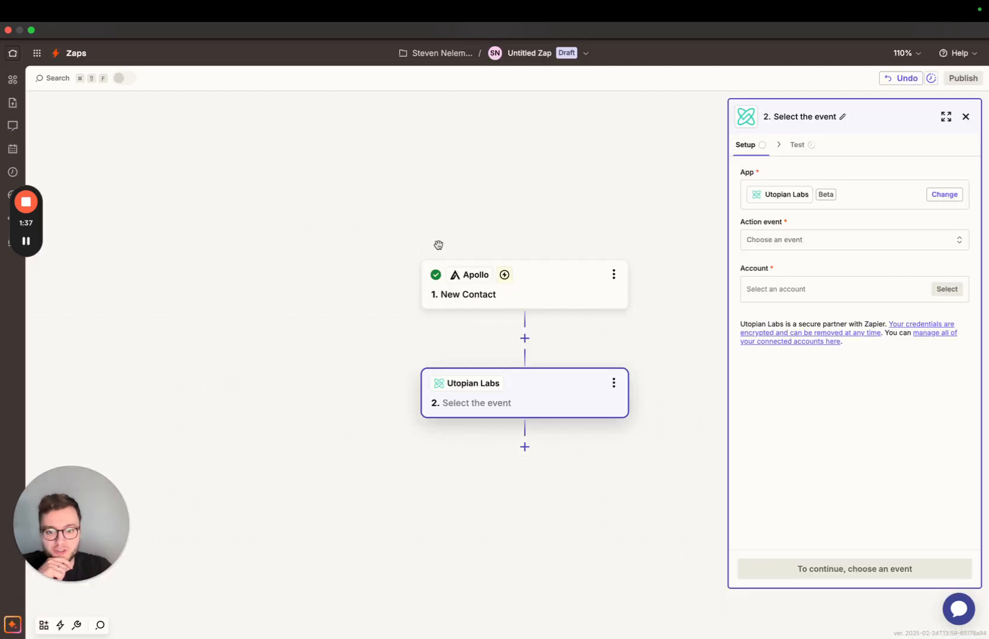
pyautogui.click(808, 241)
pyautogui.click(564, 337)
pyautogui.click(896, 575)
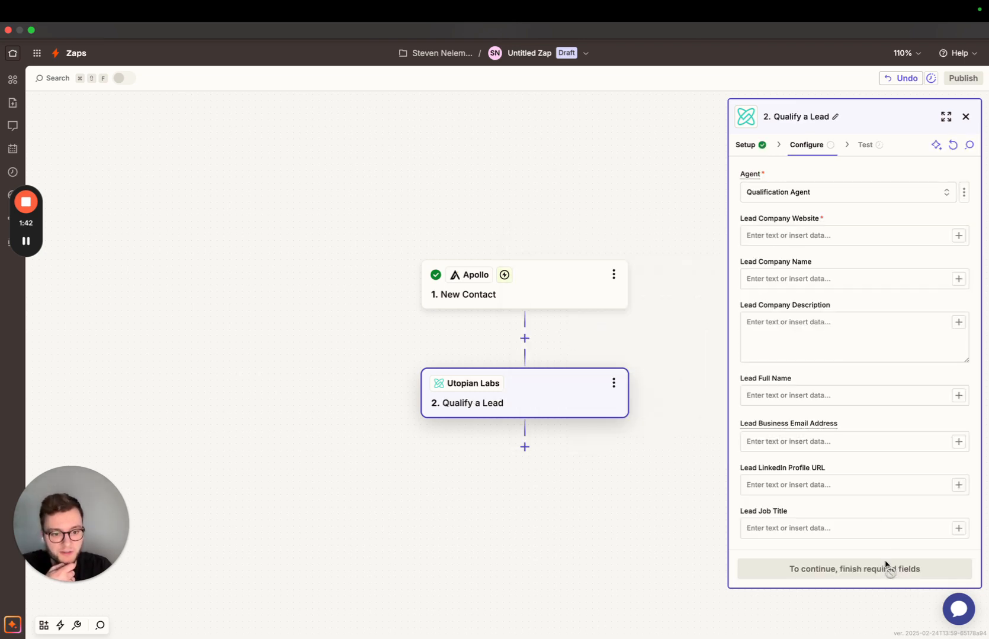
# Search the Apollo contact data for a website value that could fill Lead Company Website.
pyautogui.click(799, 231)
pyautogui.write('/')
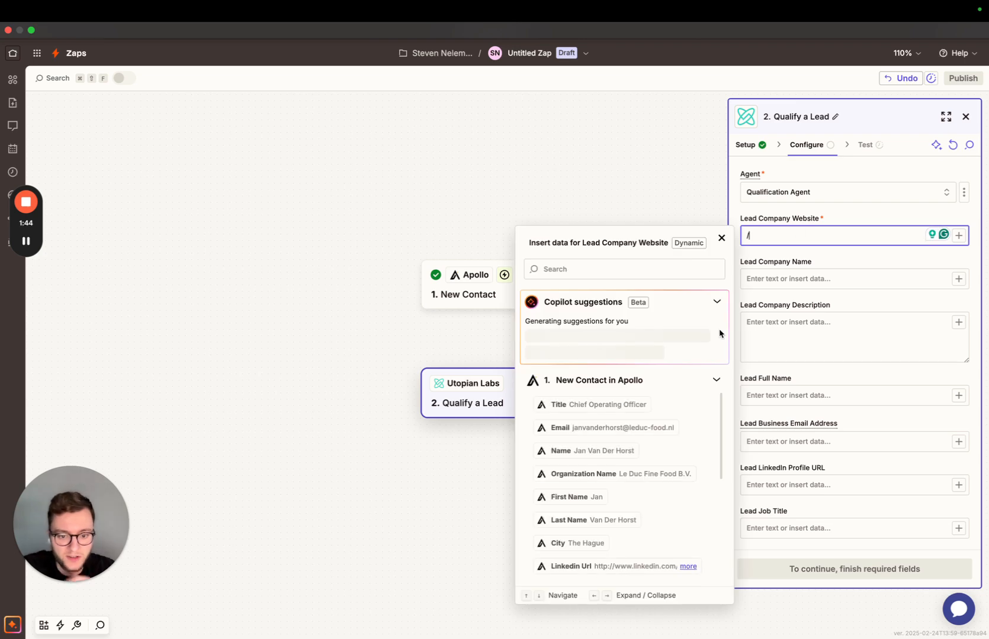
pyautogui.scroll(-1, 664, 409)
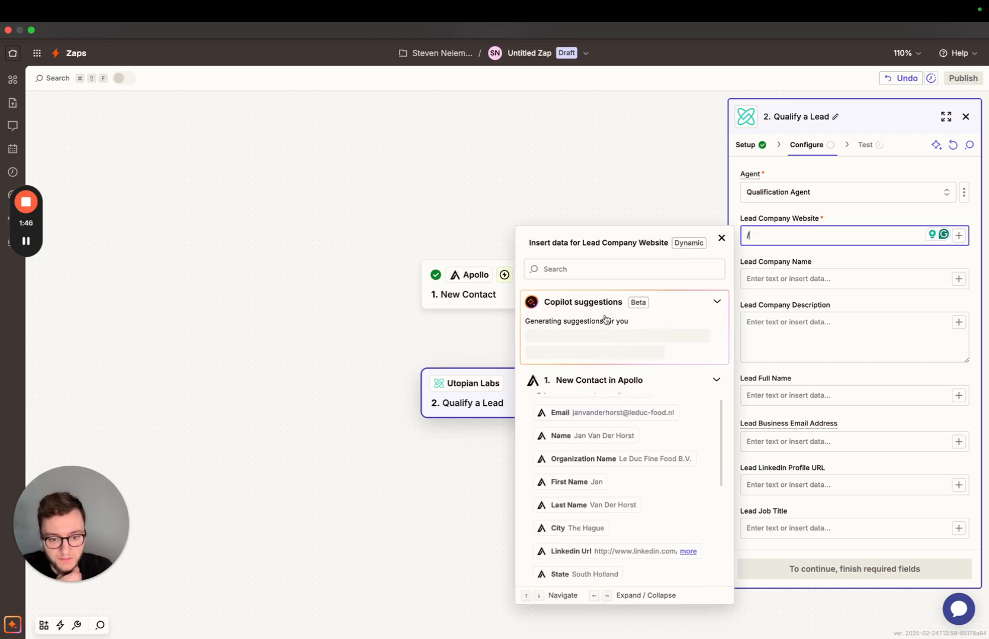
pyautogui.scroll(-1, 631, 511)
pyautogui.scroll(1, 631, 511)
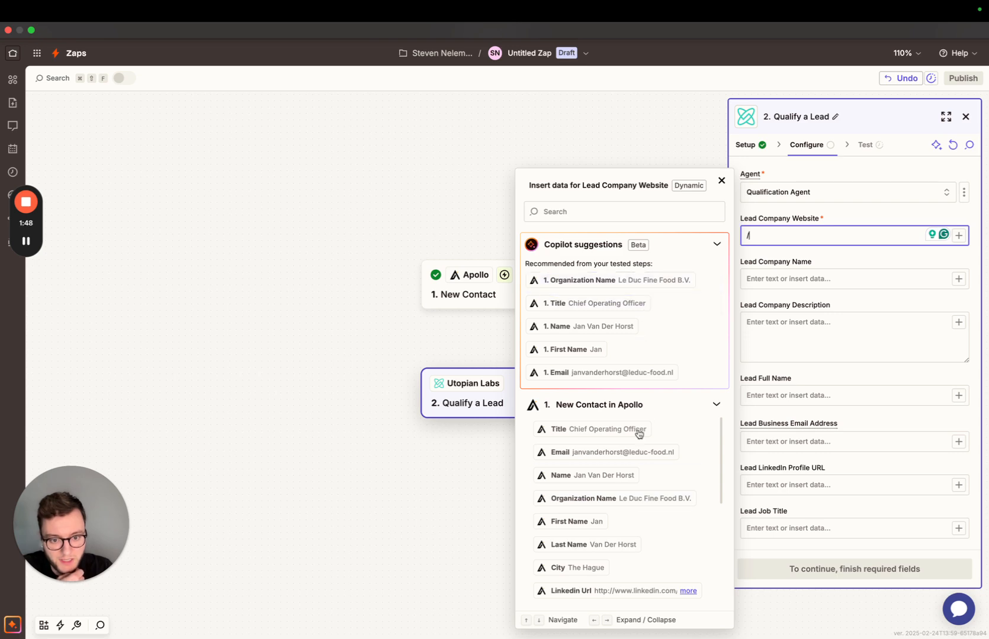
pyautogui.scroll(-4, 645, 482)
pyautogui.scroll(-3, 646, 482)
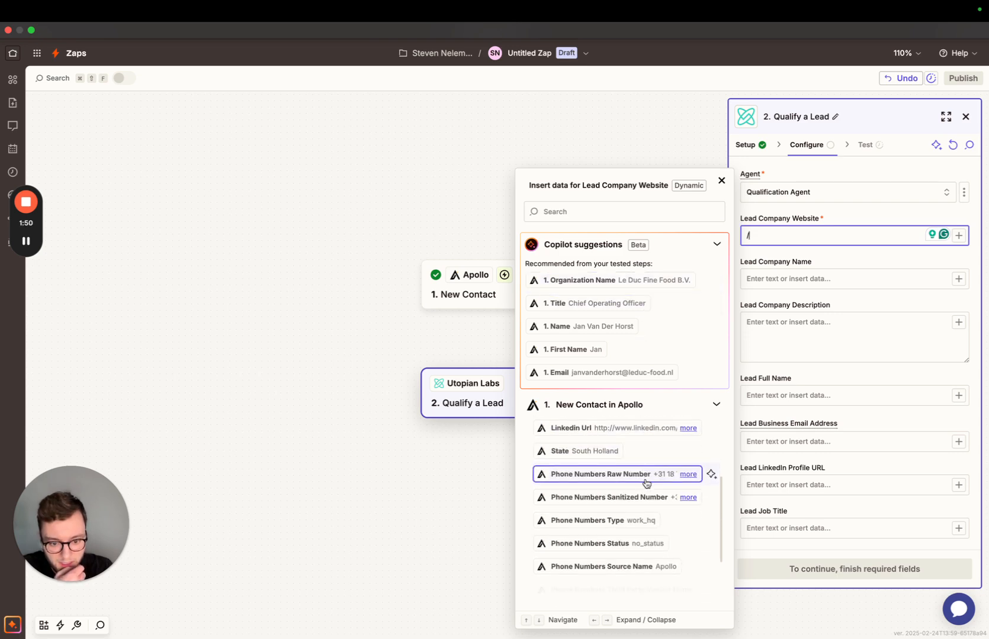
pyautogui.click(583, 211)
pyautogui.write('website')
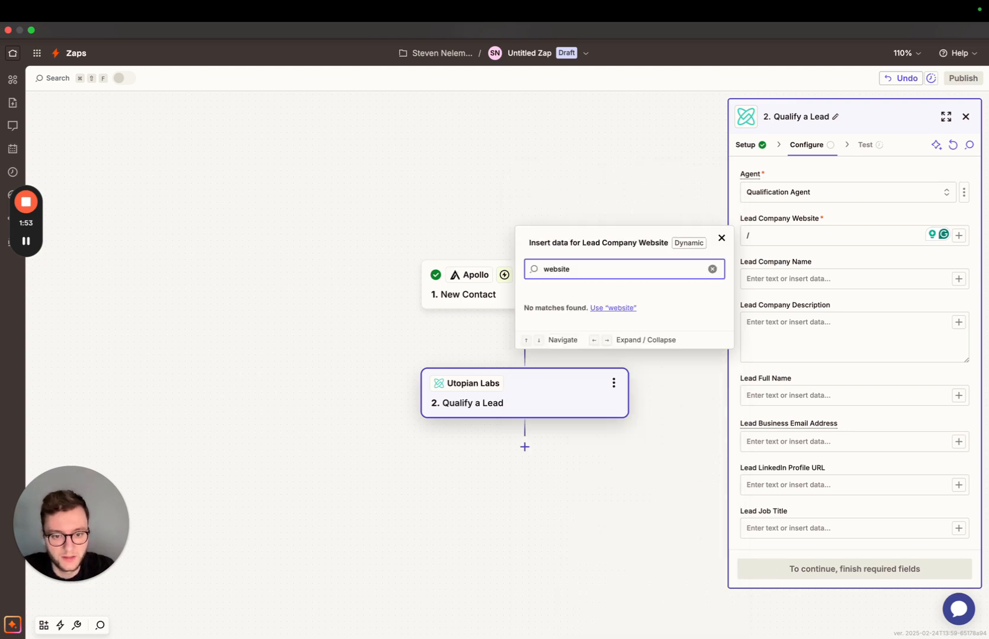
pyautogui.press('Escape')
pyautogui.press('Escape')
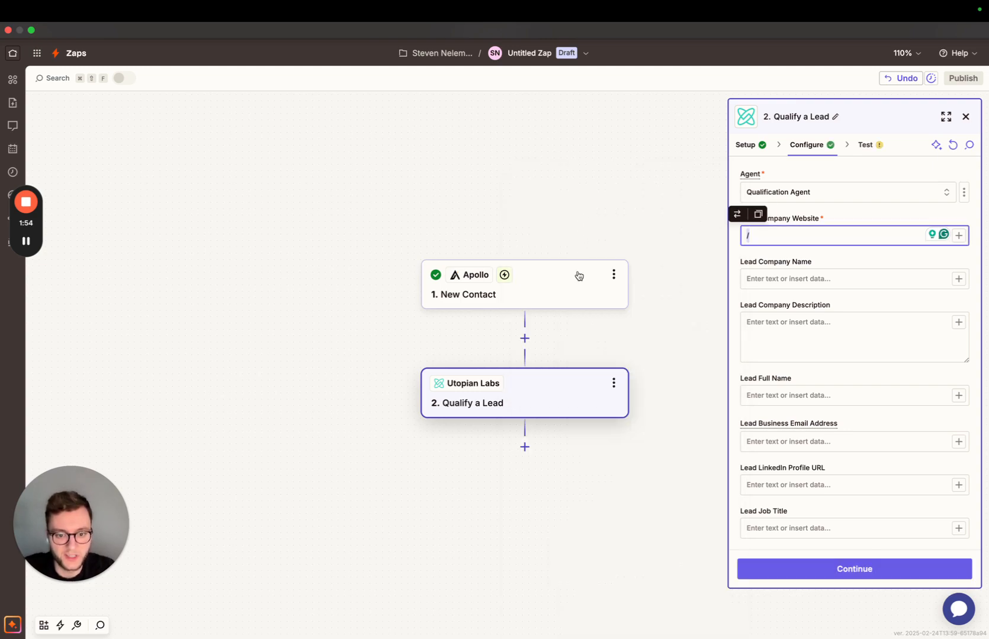
# Insert a Formatter step with the Text event between the Apollo trigger and the Qualify a Lead action.
pyautogui.click(527, 340)
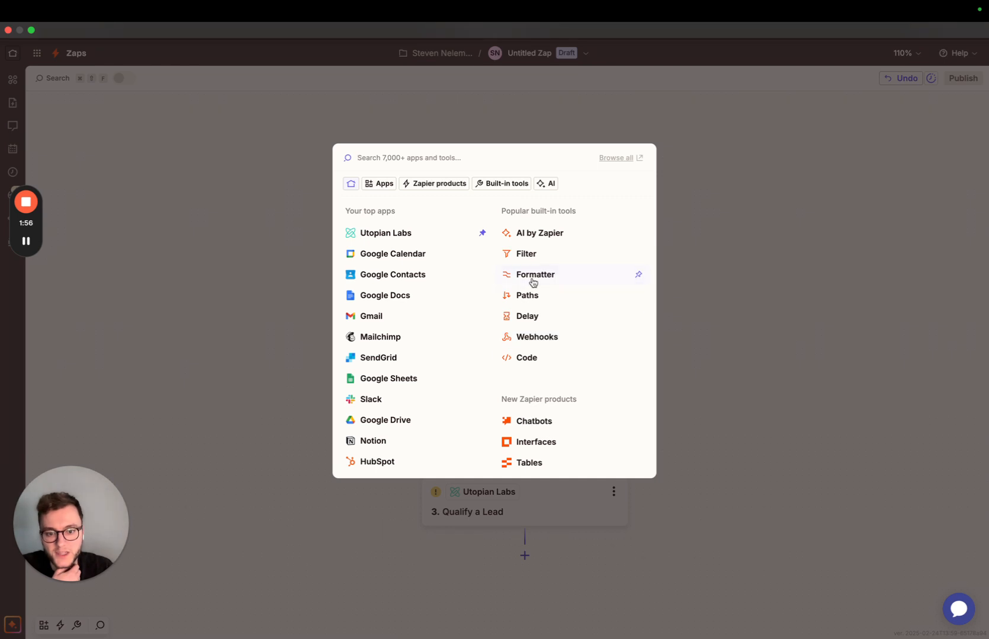
pyautogui.click(534, 276)
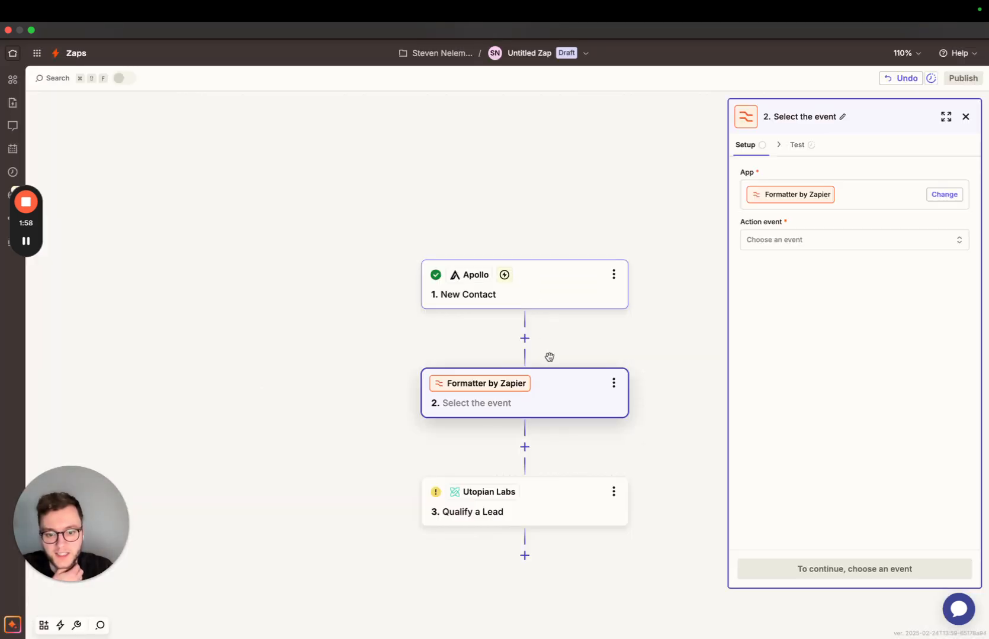
pyautogui.click(786, 240)
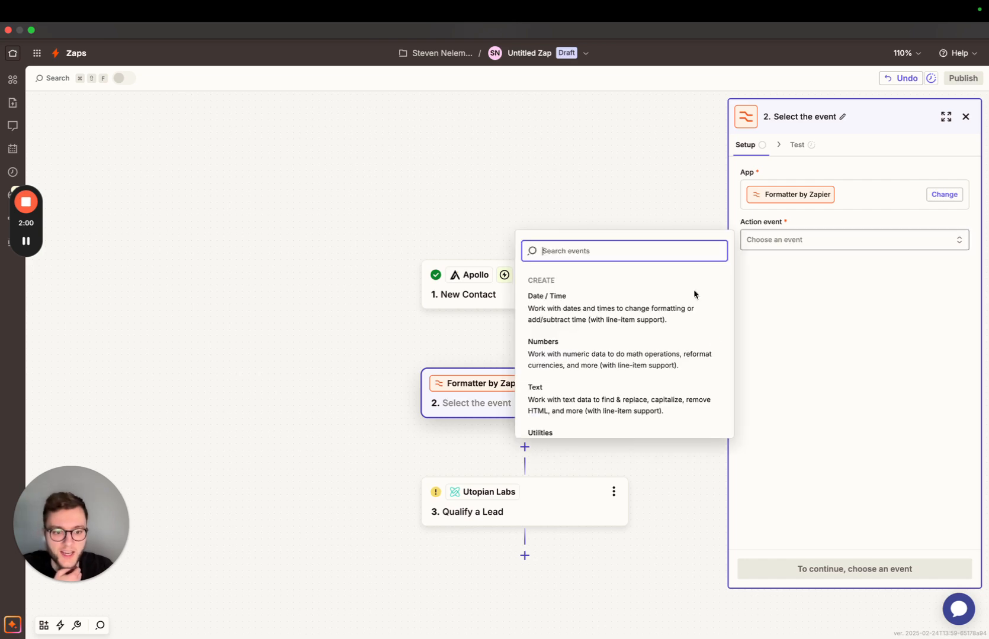
pyautogui.click(573, 390)
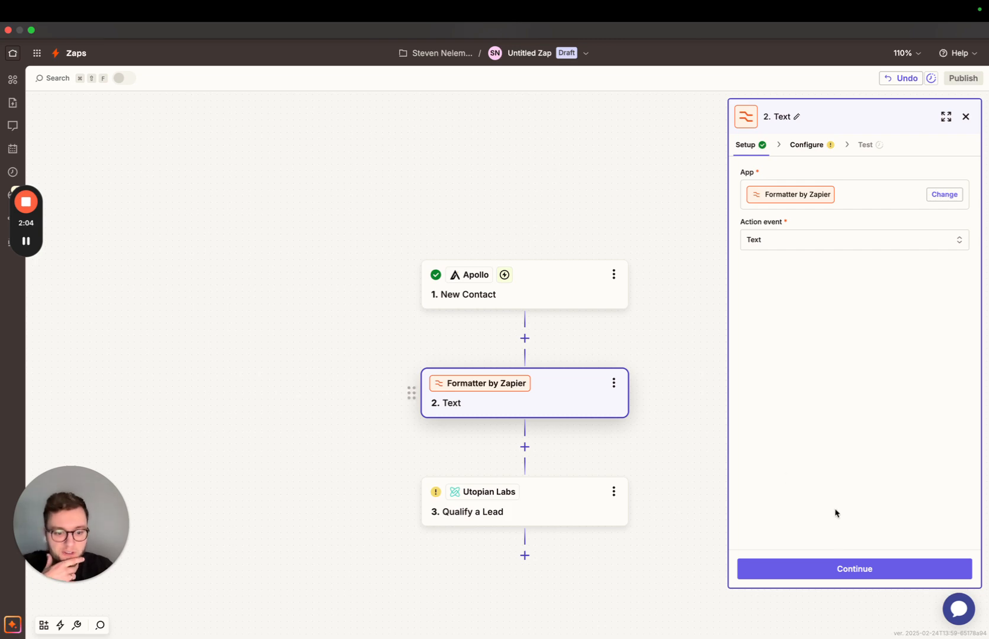
pyautogui.click(870, 567)
# Set the Formatter step's transform to Split Text.
pyautogui.click(784, 189)
pyautogui.press('Escape')
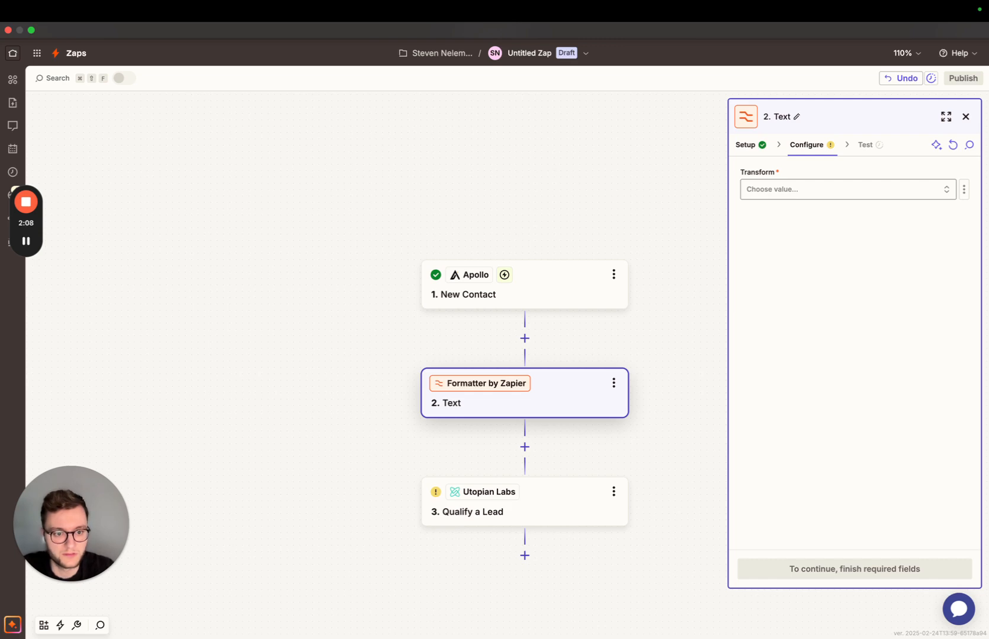
pyautogui.click(823, 183)
pyautogui.write('spli')
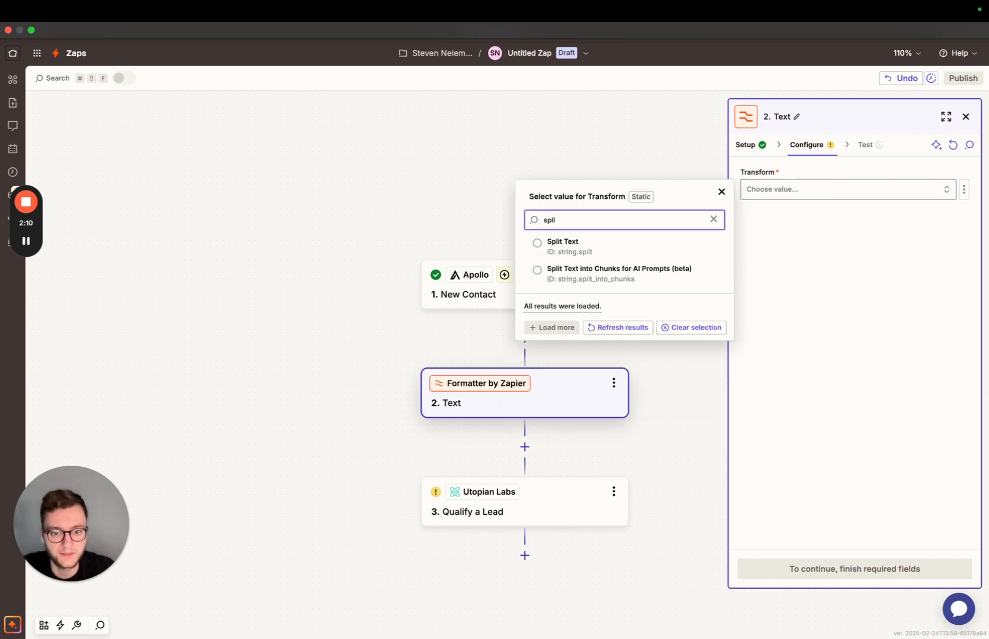
pyautogui.click(583, 249)
# Split the Apollo contact's Email field at the @ separator, with the segment index set to Second.
pyautogui.click(762, 283)
pyautogui.write('/')
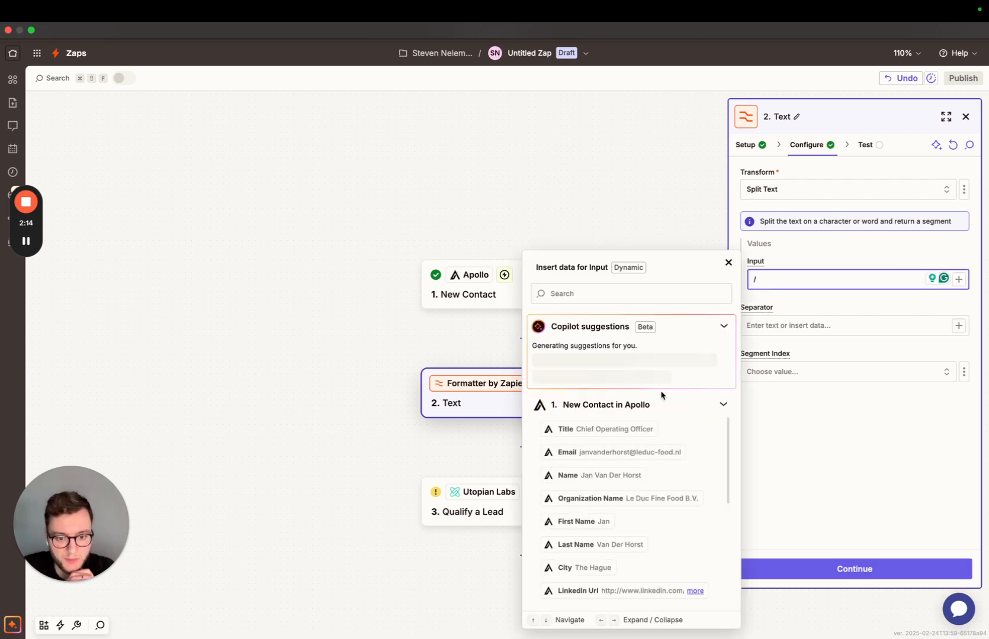
pyautogui.click(641, 454)
pyautogui.click(771, 328)
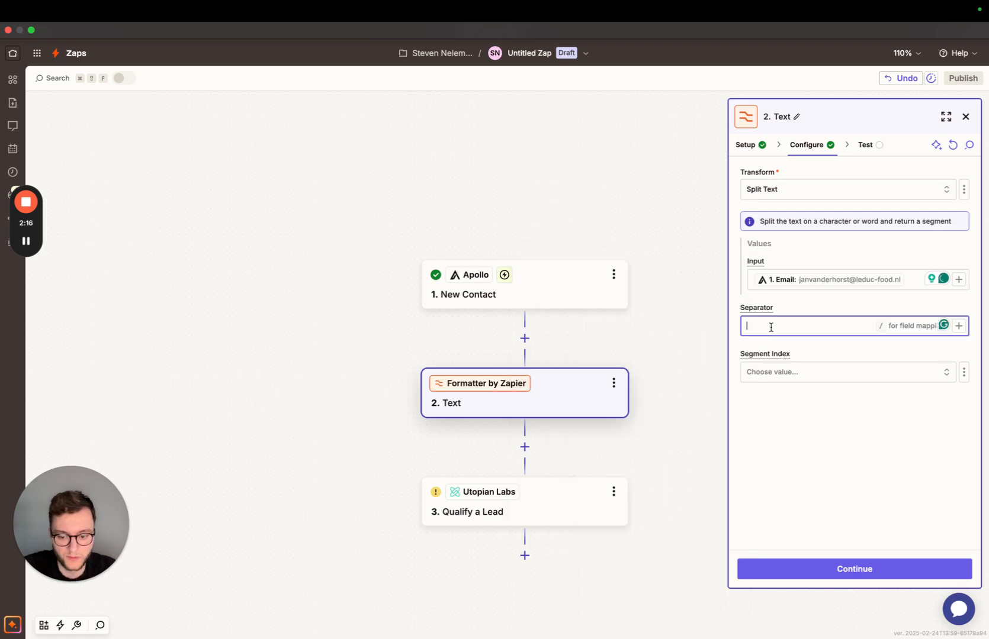
pyautogui.write('@')
pyautogui.click(763, 373)
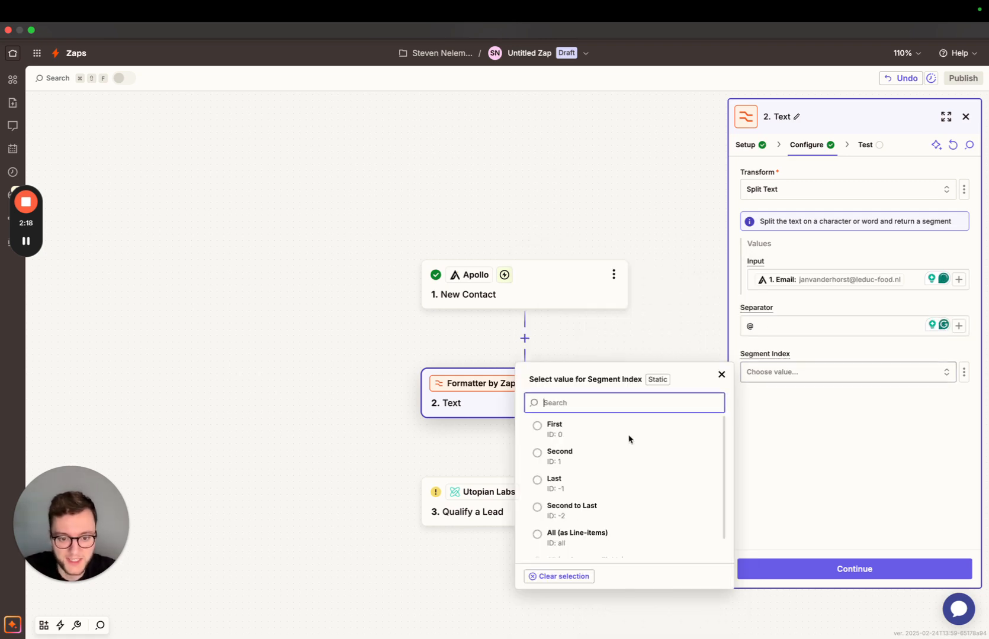
pyautogui.click(563, 457)
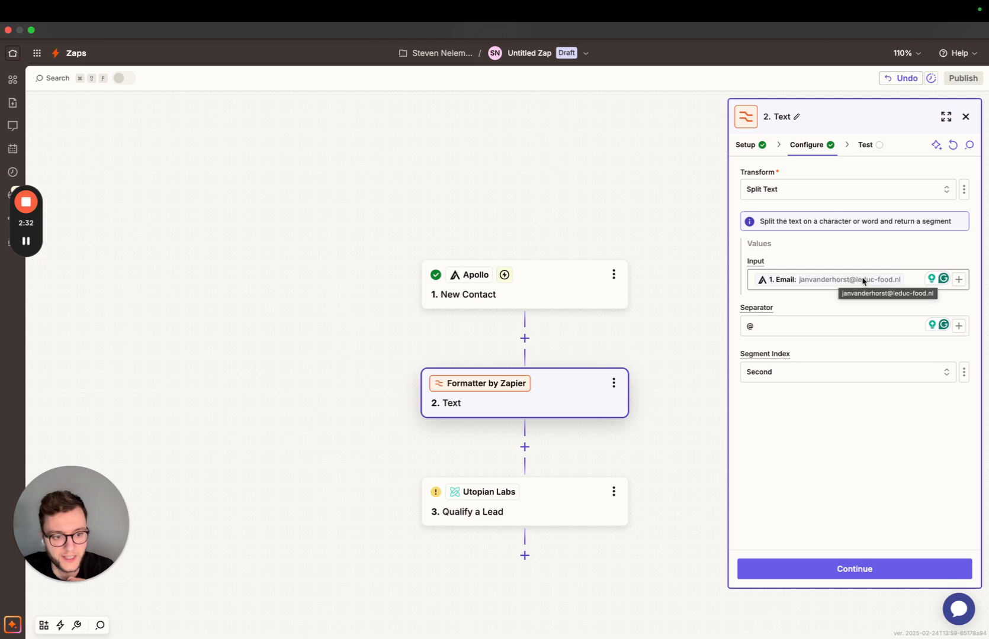
# Test the Formatter step and check the domain it extracts from the contact's email.
pyautogui.click(854, 577)
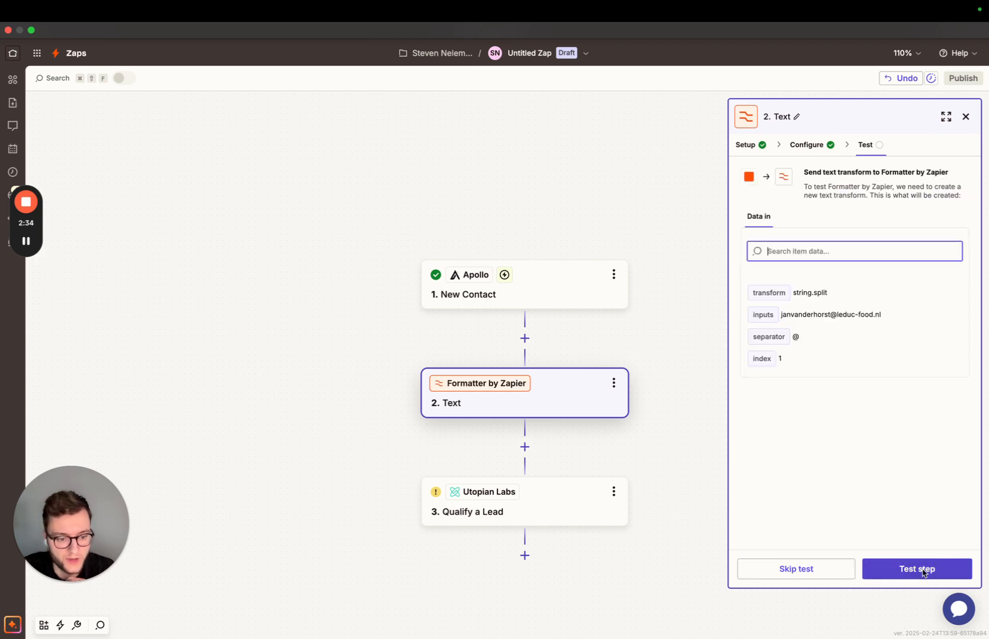
pyautogui.click(922, 569)
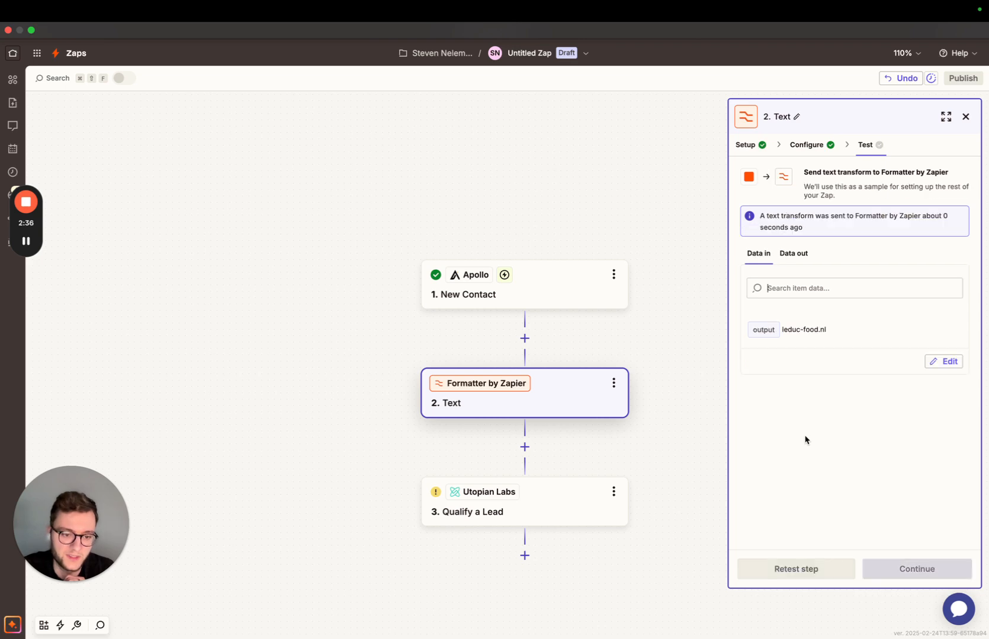
pyautogui.moveTo(782, 335); pyautogui.dragTo(832, 333)
pyautogui.click(832, 334)
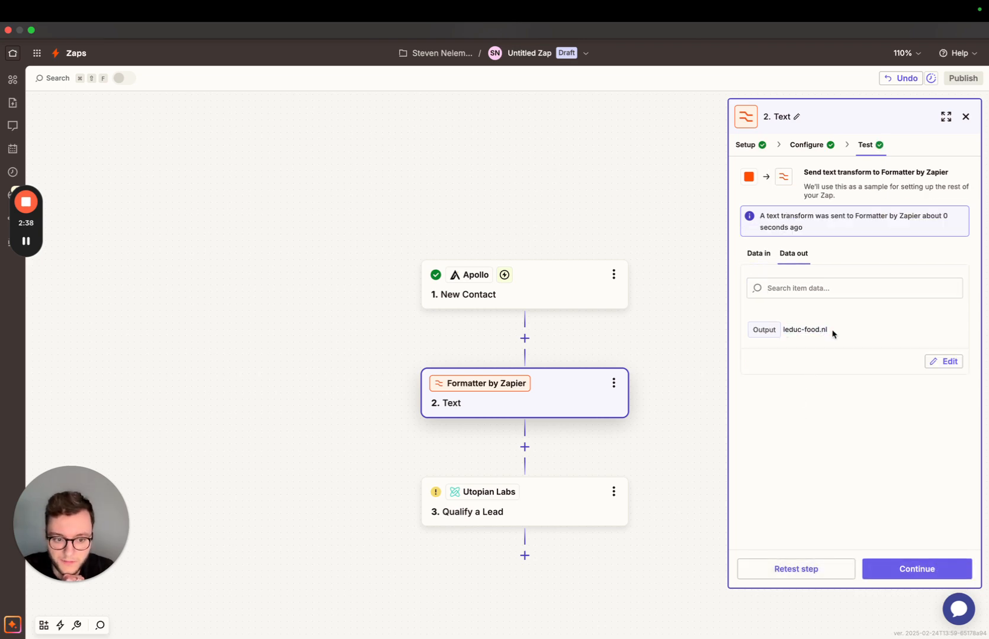
# Map the Formatter step's Output to Lead Company Website in the Qualify a Lead step.
pyautogui.click(567, 505)
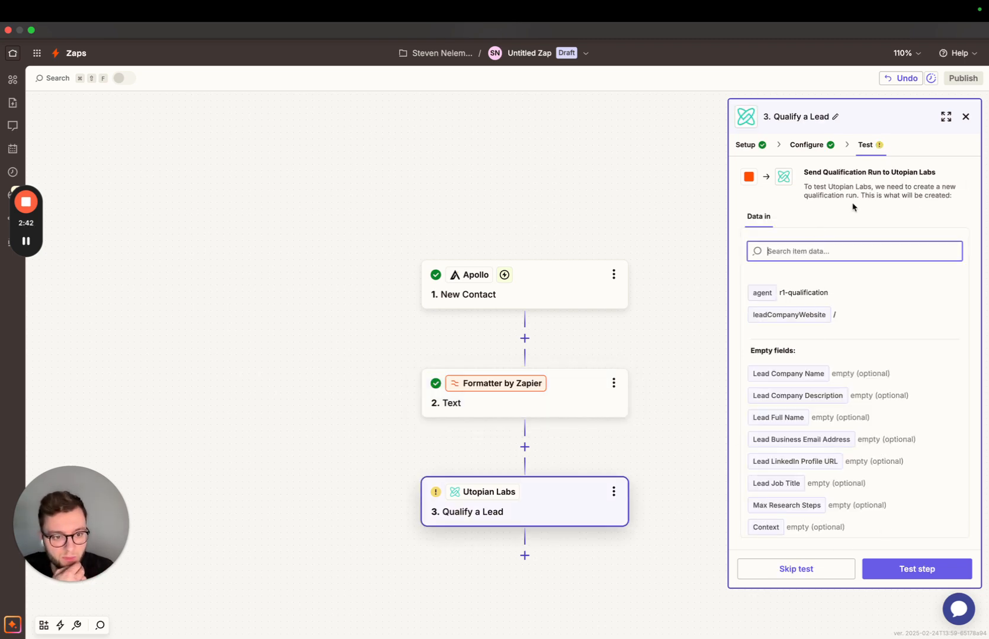
pyautogui.click(806, 147)
pyautogui.click(771, 232)
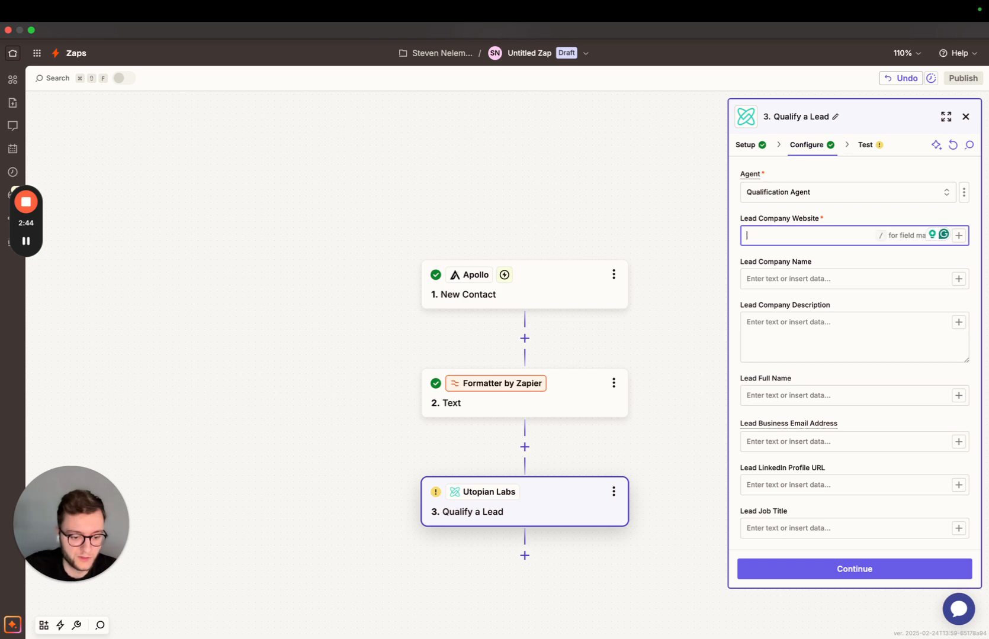
pyautogui.click(592, 400)
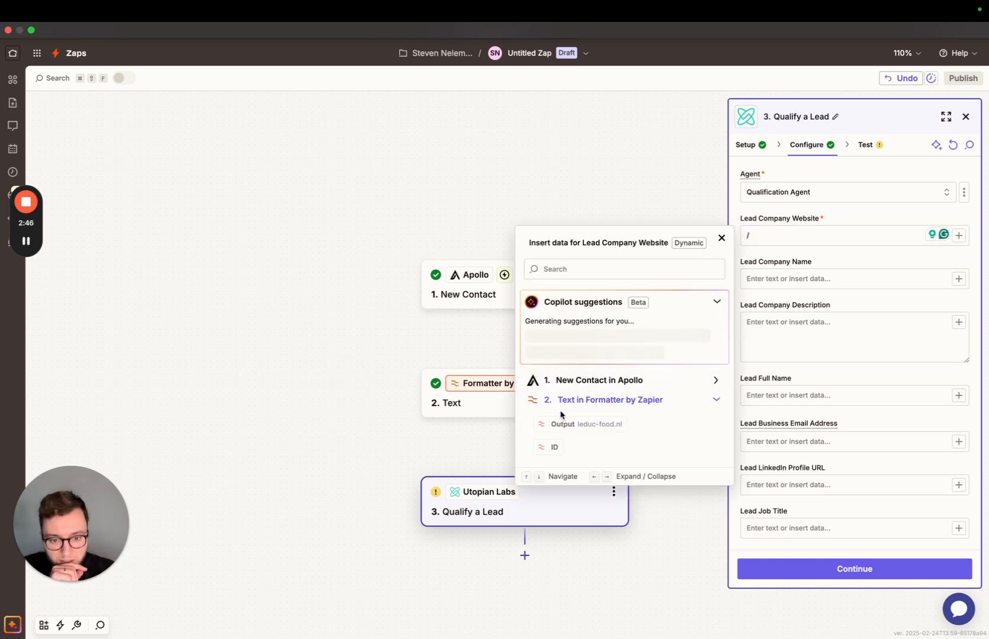
pyautogui.click(567, 423)
# Map the Apollo contact's Organization Name to Lead Company Name.
pyautogui.click(787, 282)
pyautogui.write('/')
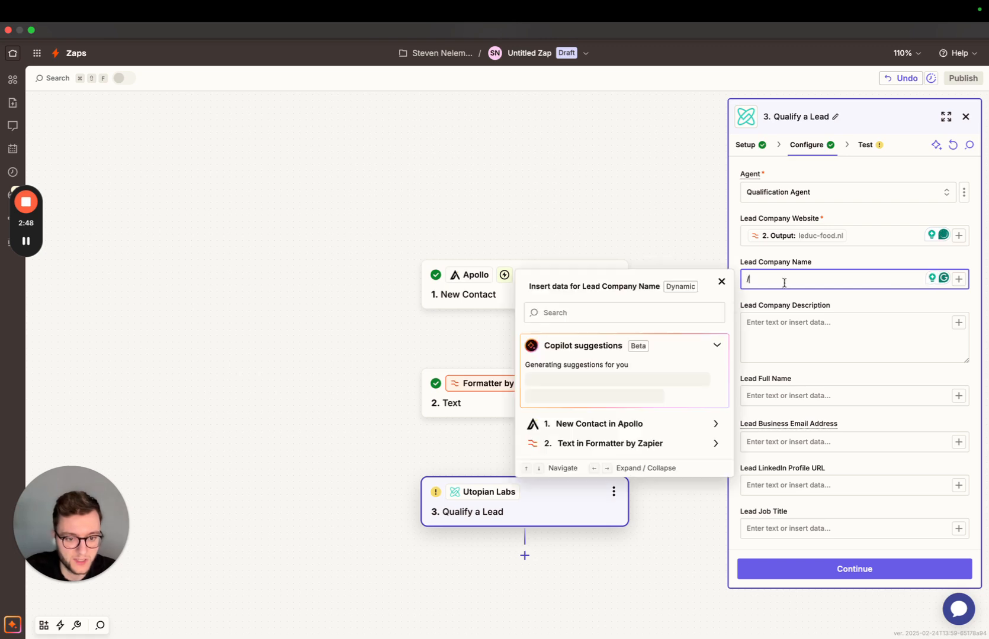
pyautogui.click(609, 424)
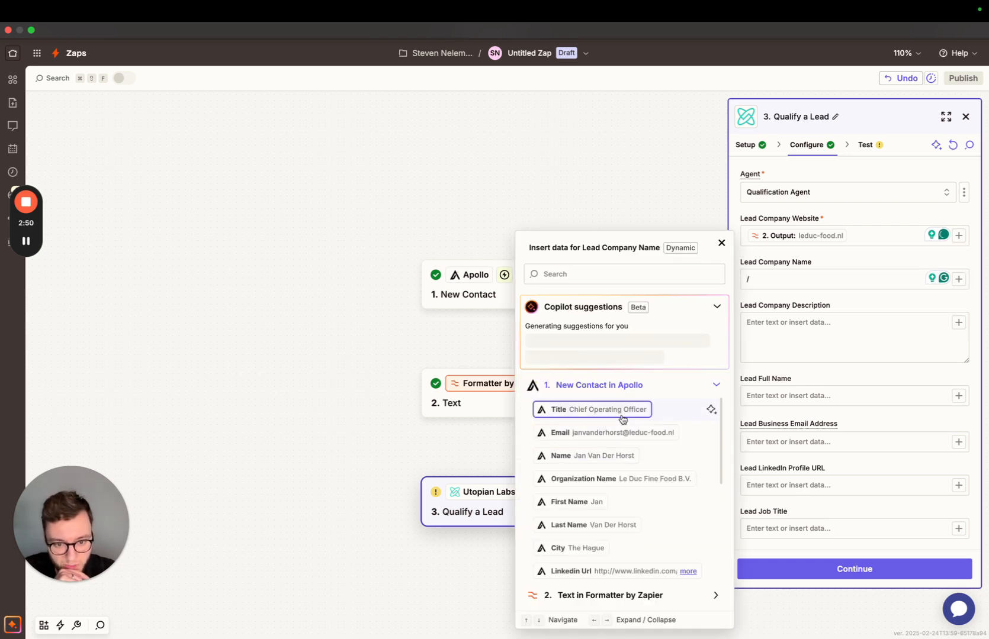
pyautogui.click(628, 479)
# Map the Apollo contact's Name to Lead Full Name and its Email to Lead Business Email Address.
pyautogui.click(796, 393)
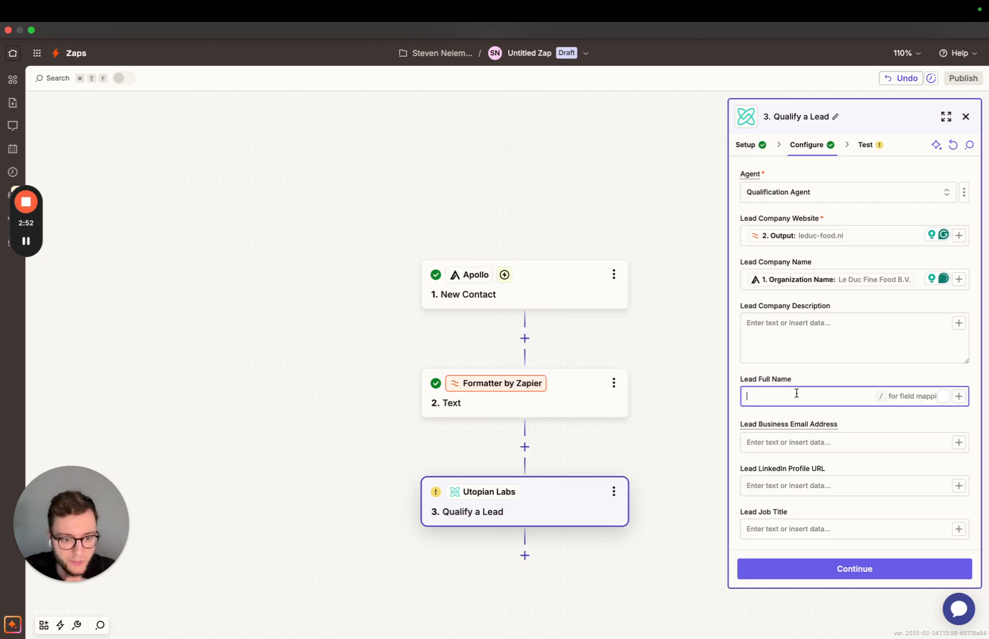
pyautogui.write('/')
pyautogui.click(624, 548)
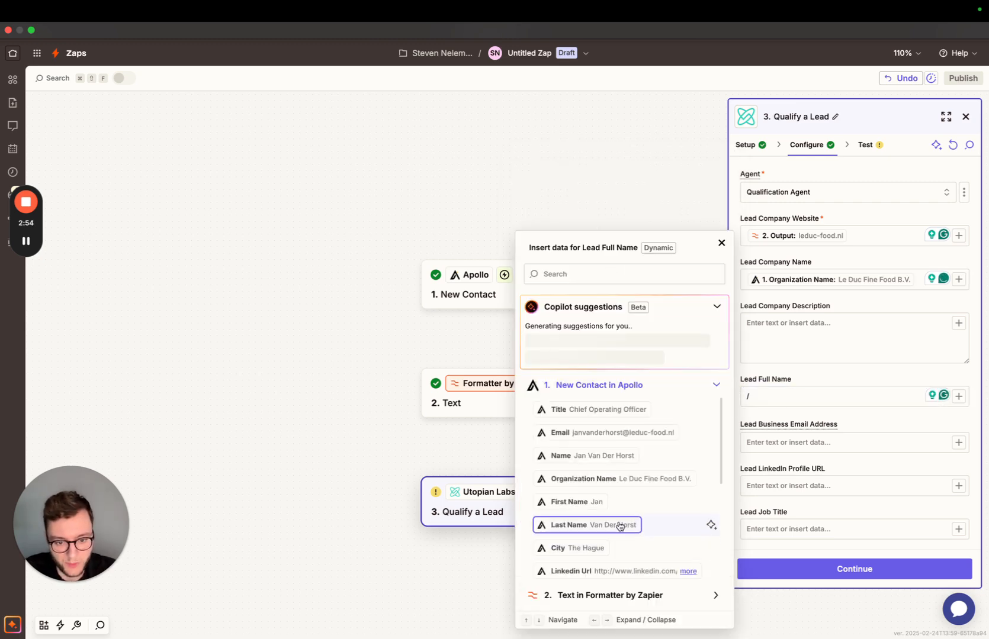
pyautogui.click(619, 455)
pyautogui.press('Tab')
pyautogui.write('/')
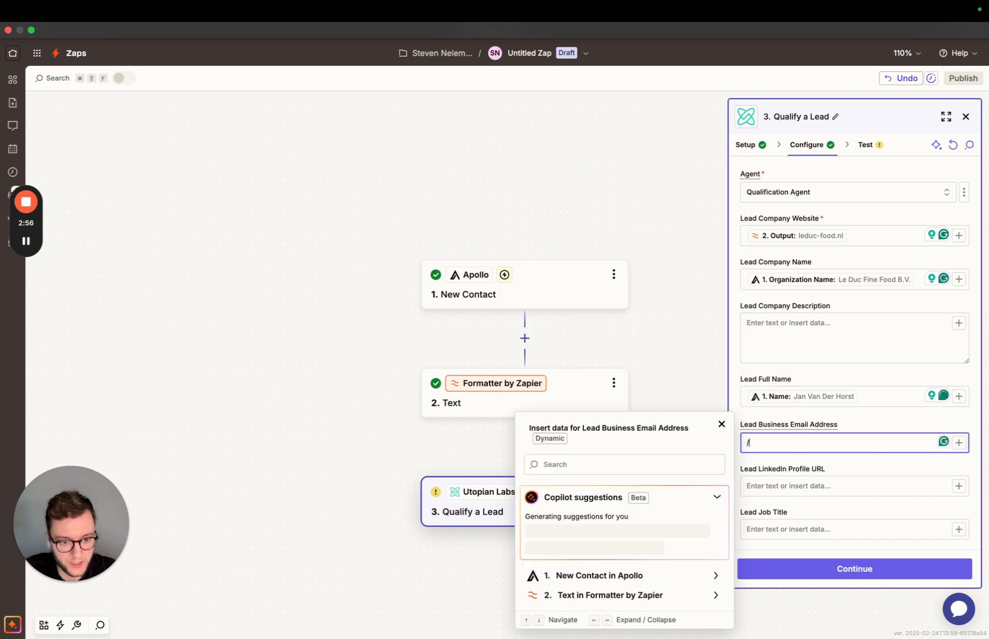
pyautogui.click(616, 576)
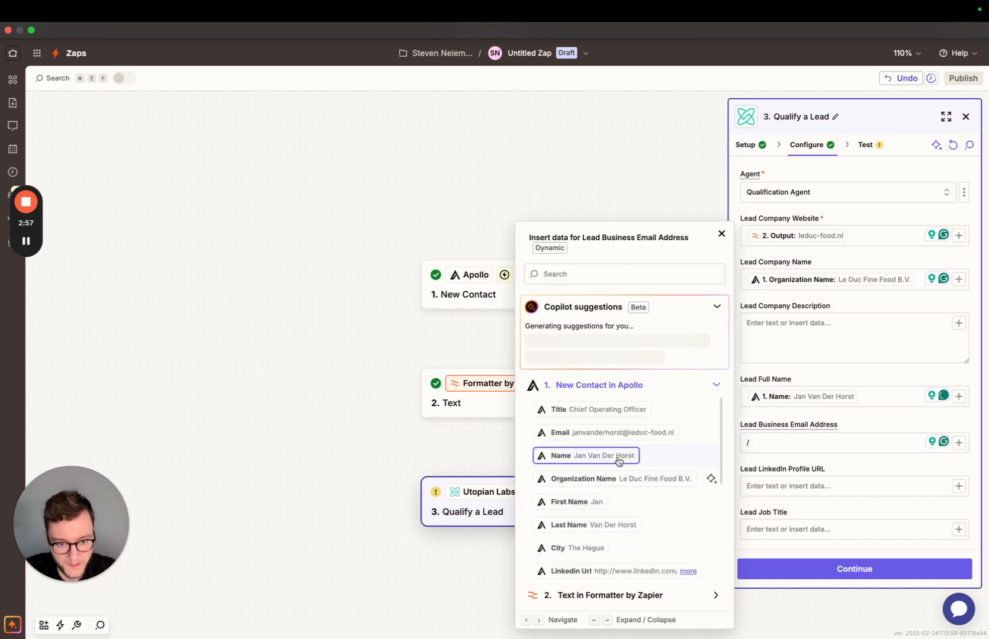
pyautogui.click(619, 433)
# Map the Apollo contact's Linkedin Url to Lead LinkedIn Profile URL and its Title to Lead Job Title.
pyautogui.press('Tab')
pyautogui.write('/')
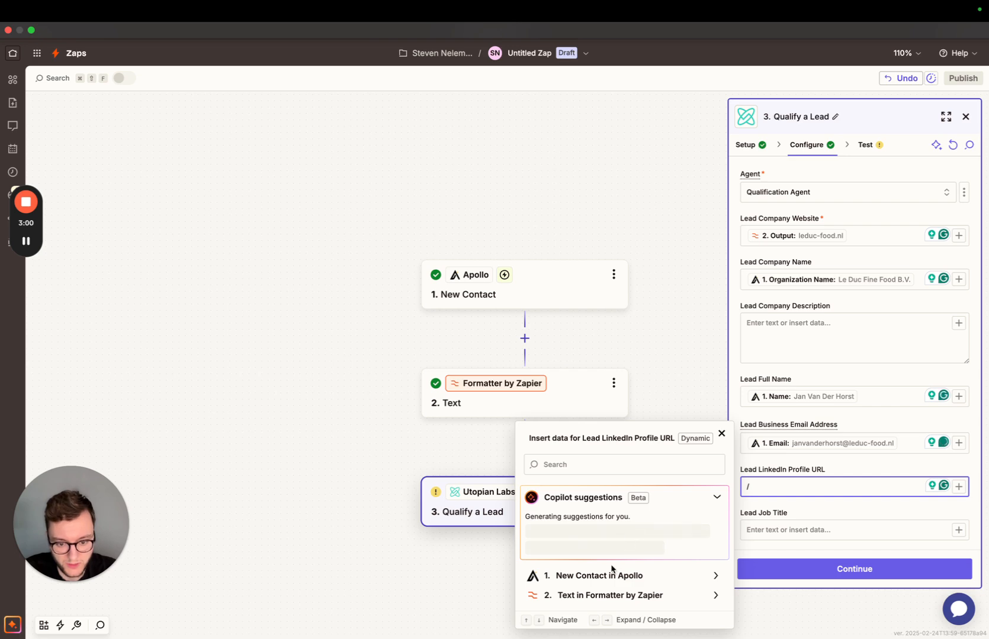
pyautogui.click(621, 569)
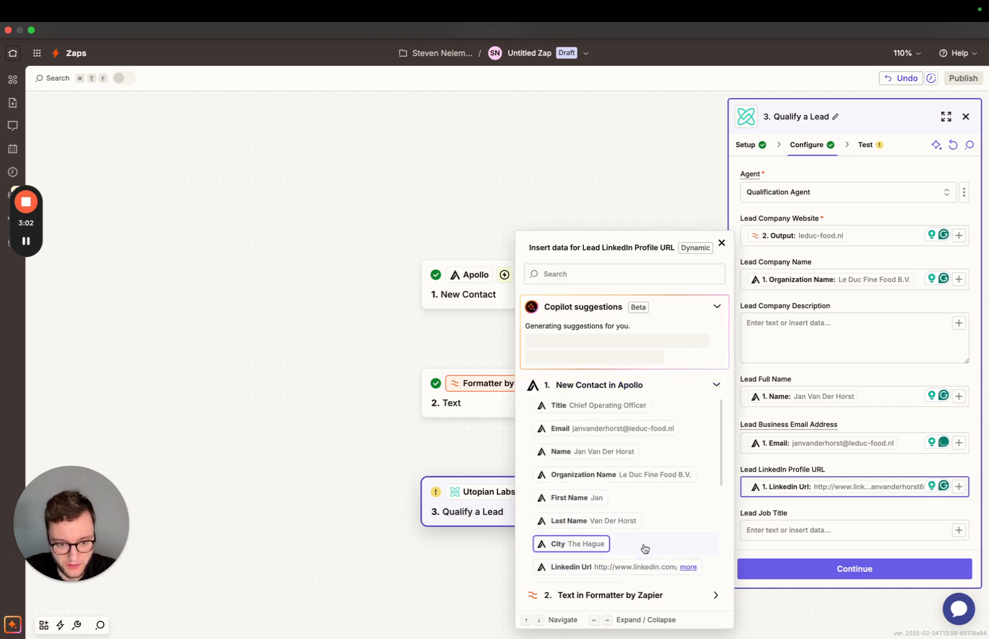
pyautogui.click(764, 534)
pyautogui.write('/')
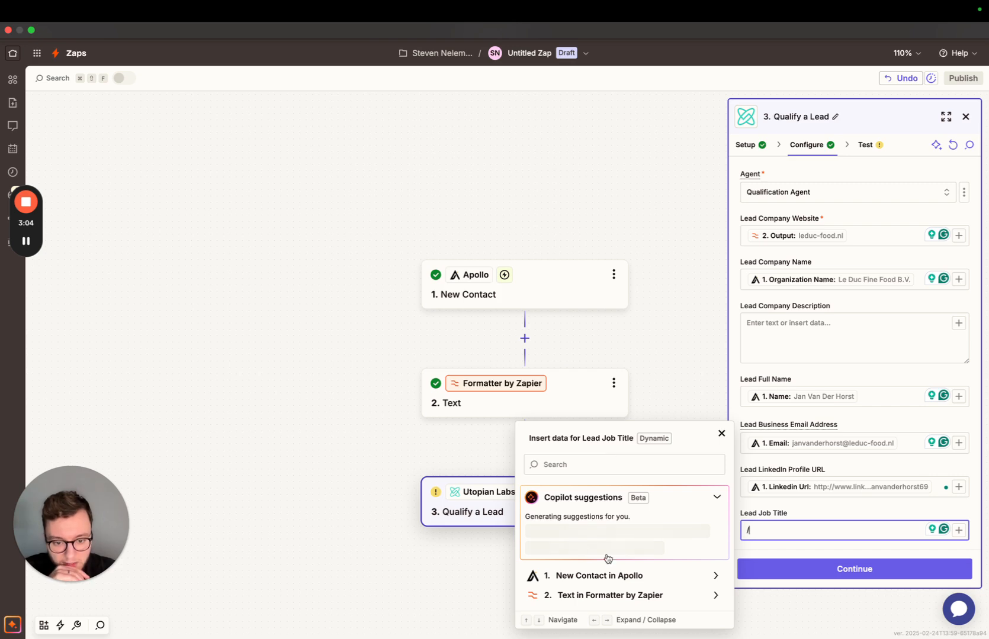
pyautogui.click(608, 409)
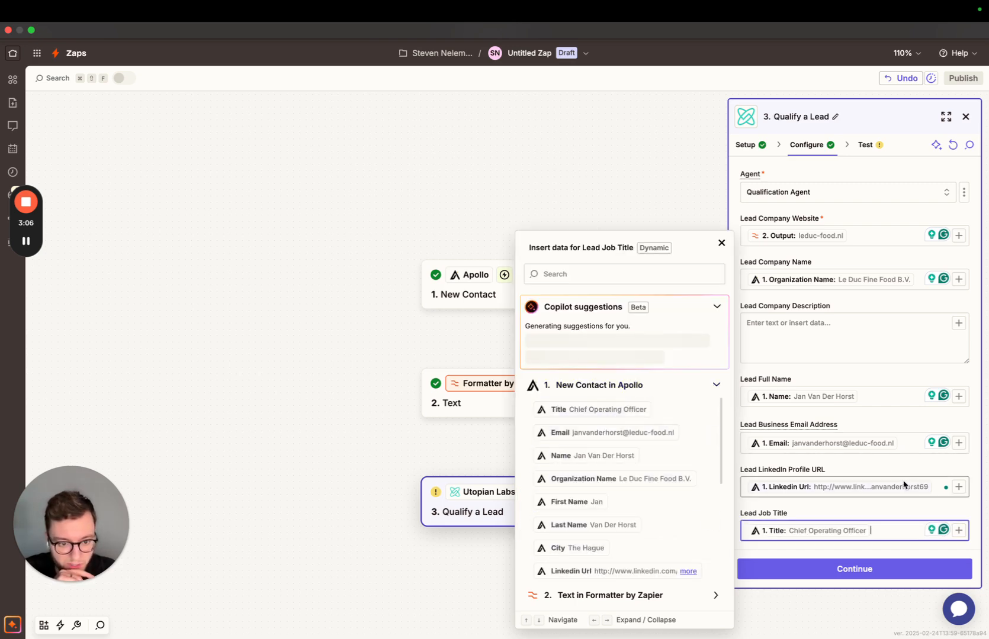
# Set Use Memory to True for the Qualify a Lead step and read the option's explanation.
pyautogui.scroll(-5, 875, 507)
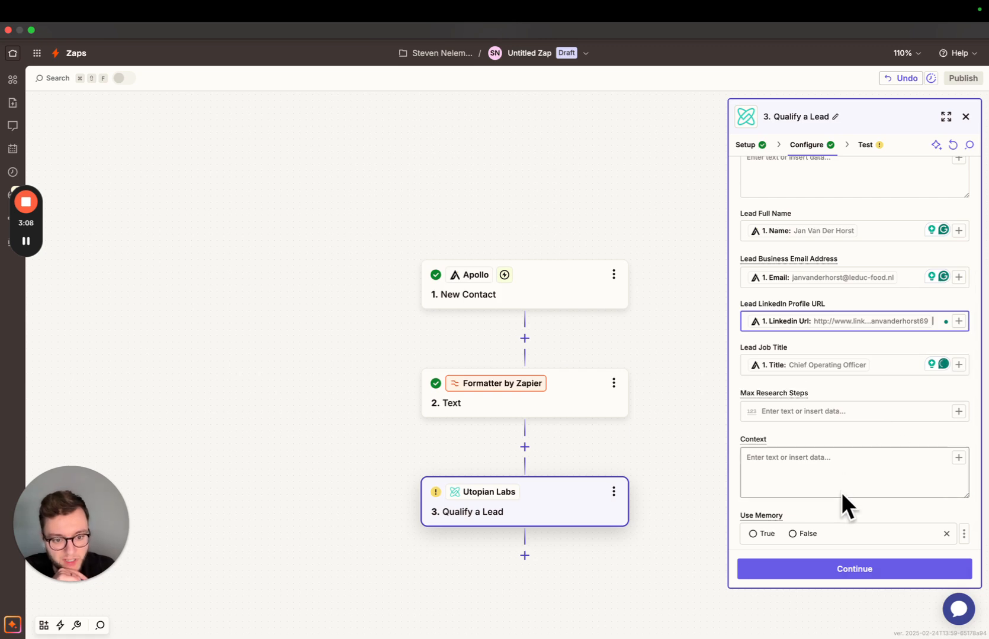
pyautogui.scroll(-1, 845, 437)
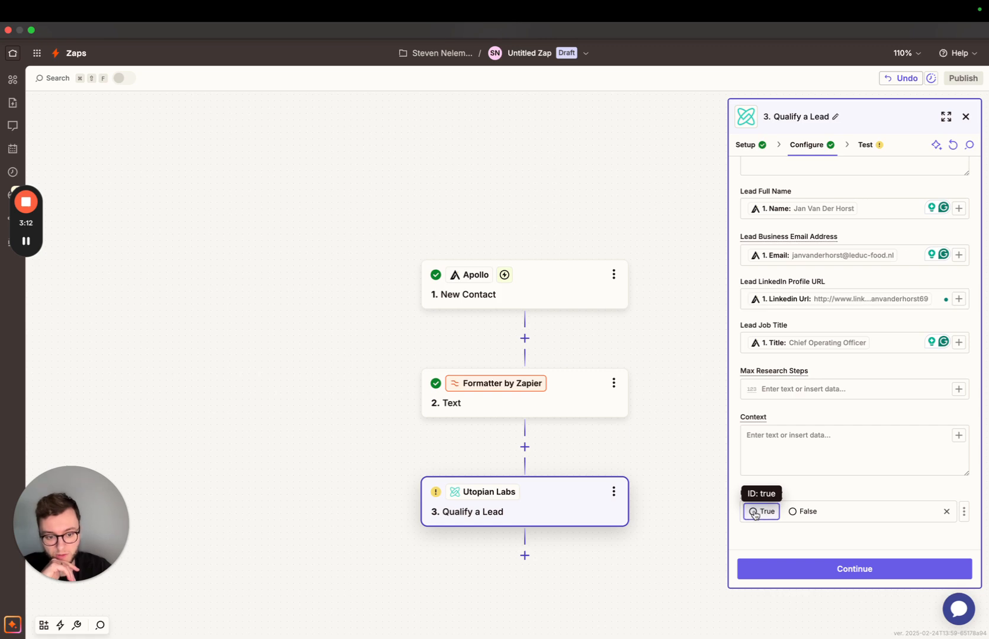
pyautogui.click(763, 519)
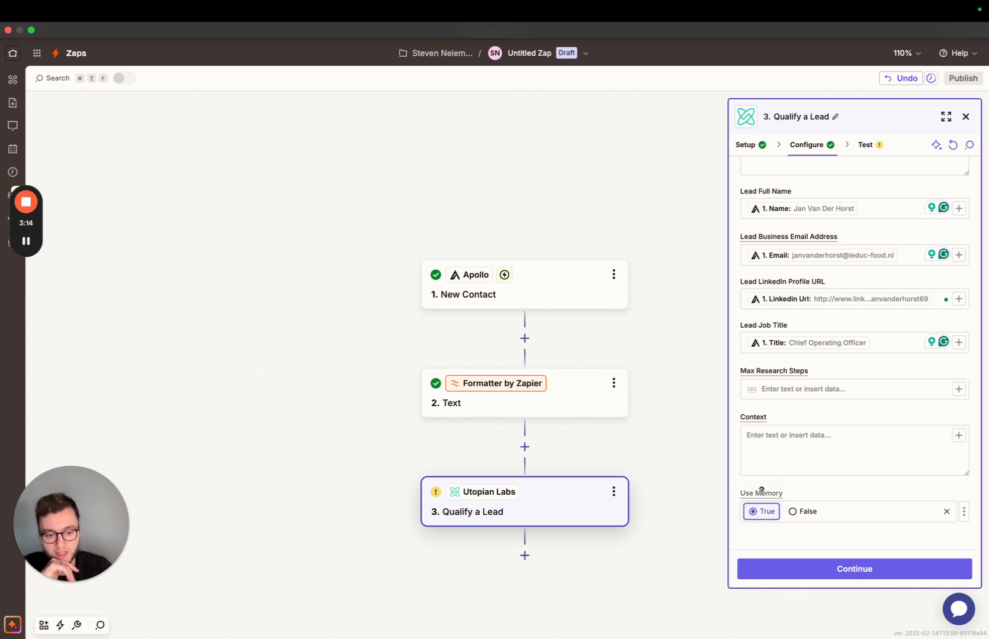
pyautogui.moveTo(762, 494)
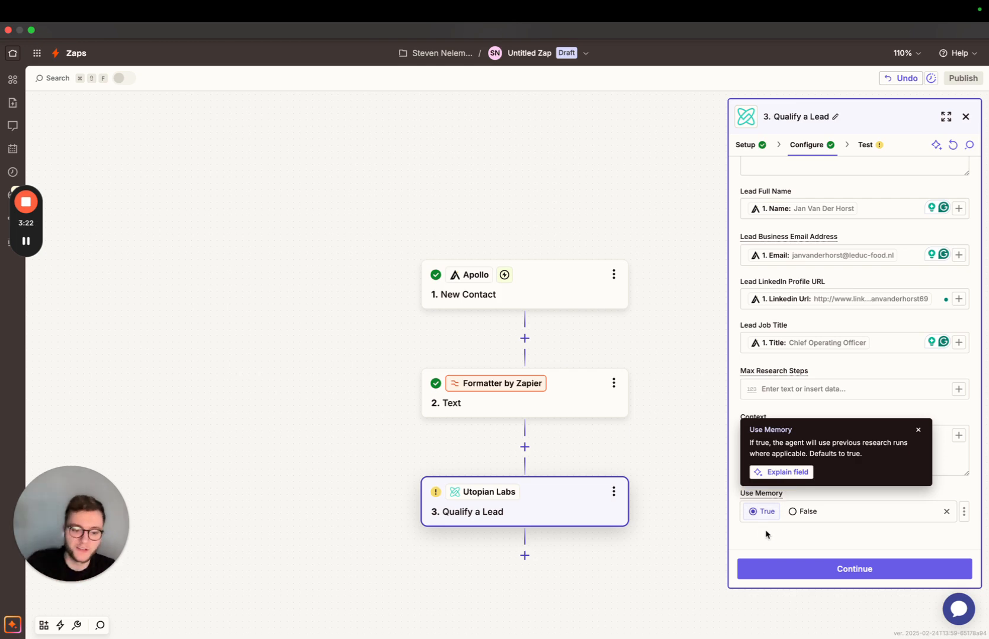
pyautogui.click(919, 430)
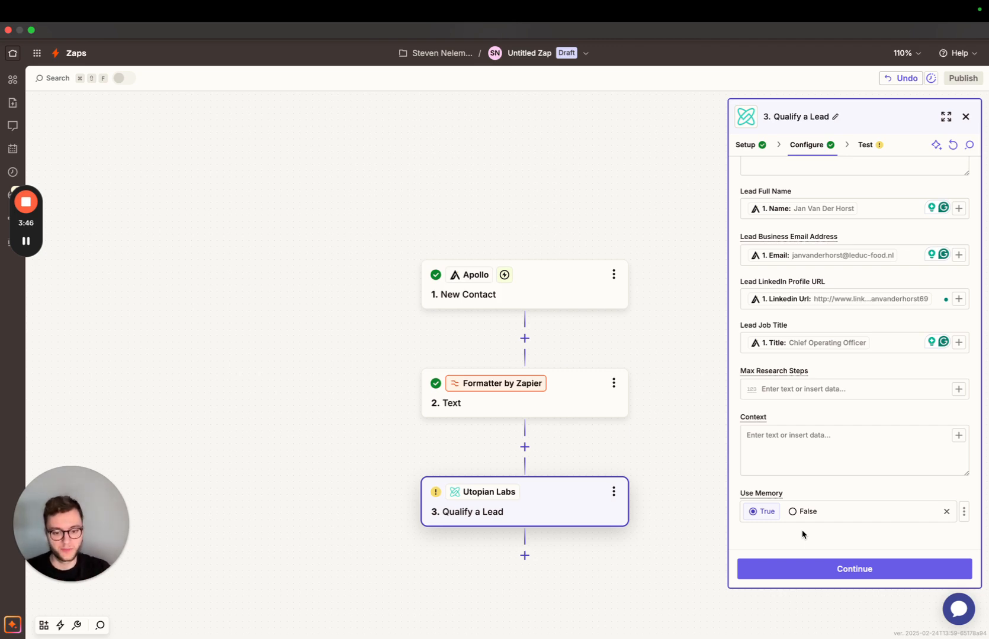
# Test the Qualify a Lead step and review the returned conclusion, qualification reason and qualification score.
pyautogui.click(882, 571)
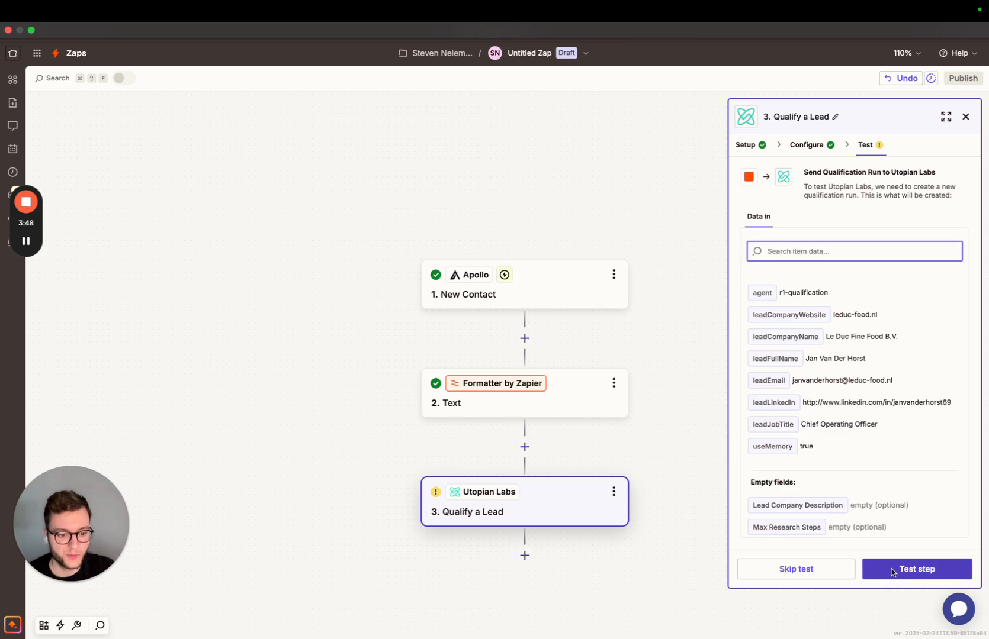
pyautogui.click(902, 570)
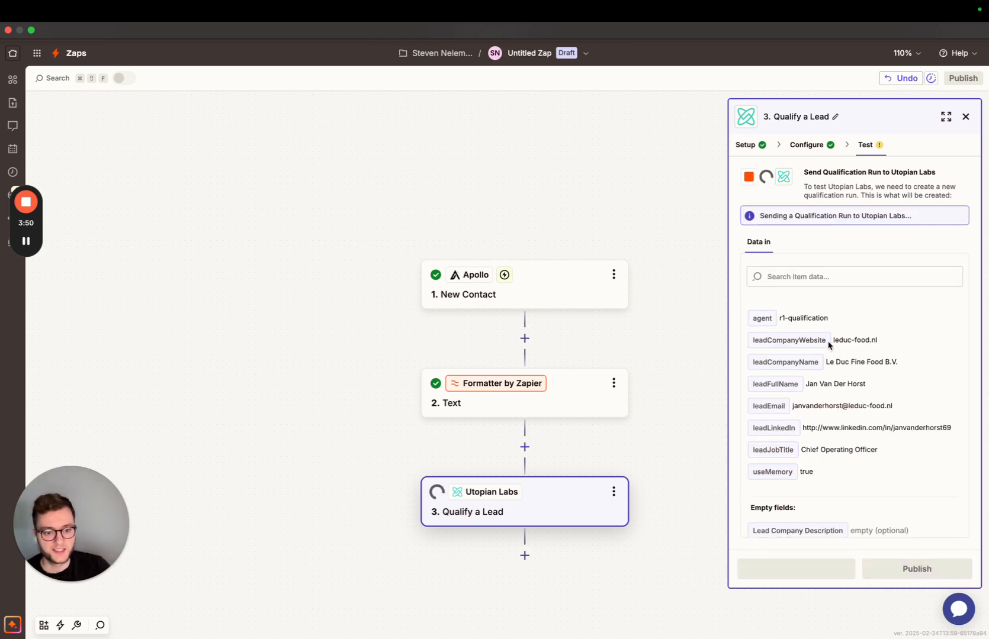
pyautogui.moveTo(755, 329); pyautogui.dragTo(879, 379)
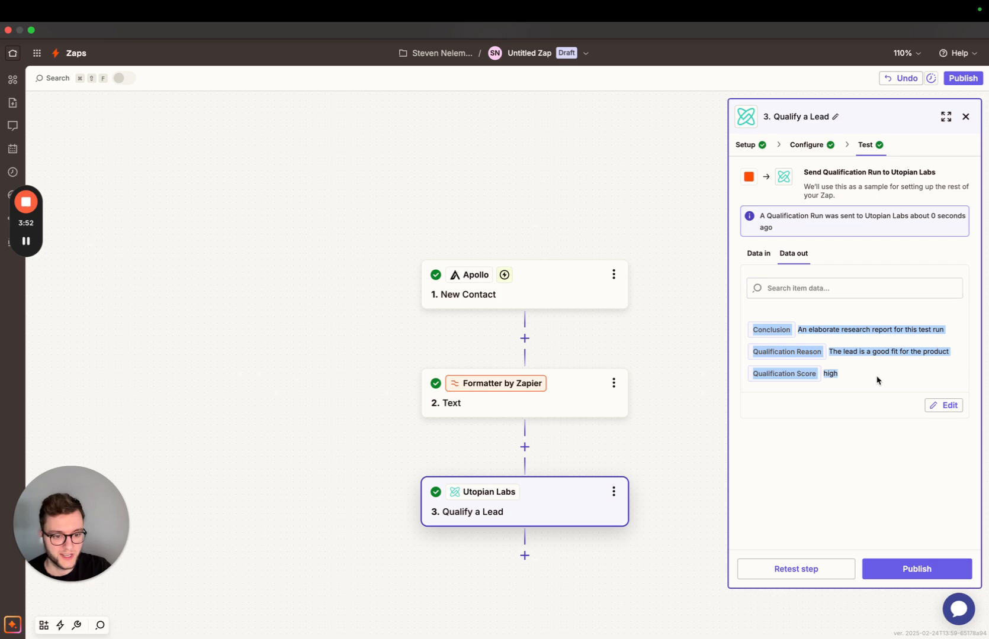
pyautogui.click(878, 379)
pyautogui.moveTo(753, 377); pyautogui.dragTo(840, 361)
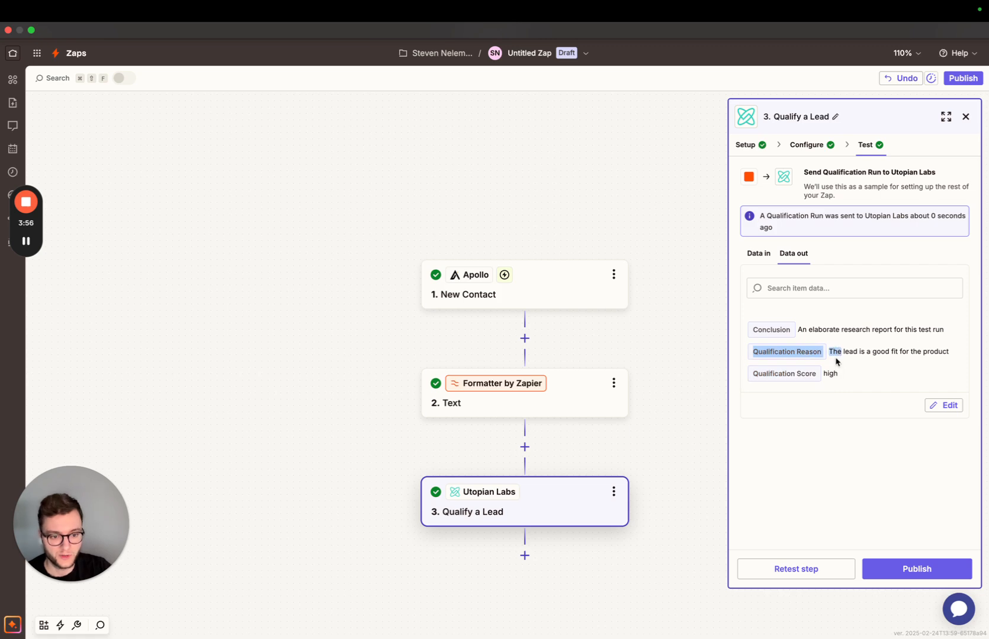
pyautogui.moveTo(754, 331); pyautogui.dragTo(843, 329)
pyautogui.click(859, 329)
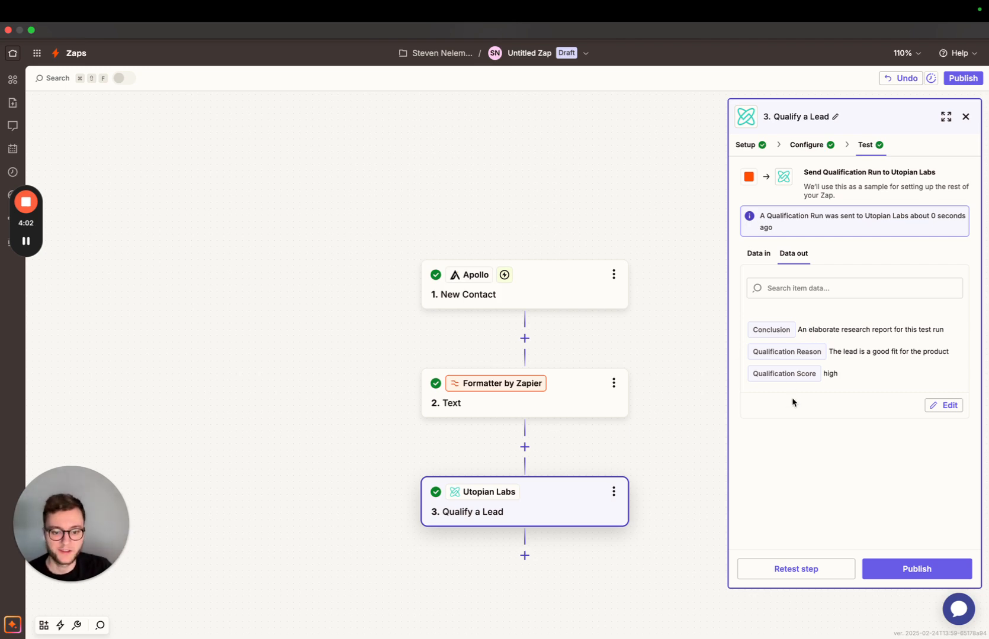
# Add a Pipedrive action step after Qualify a Lead.
pyautogui.scroll(-2, 622, 332)
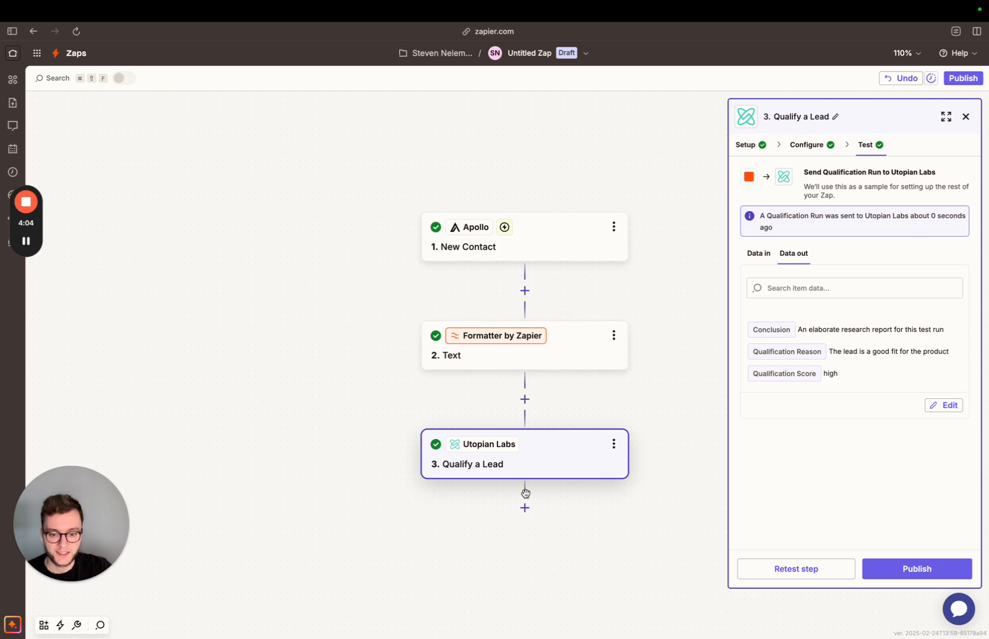
pyautogui.scroll(-1, 526, 493)
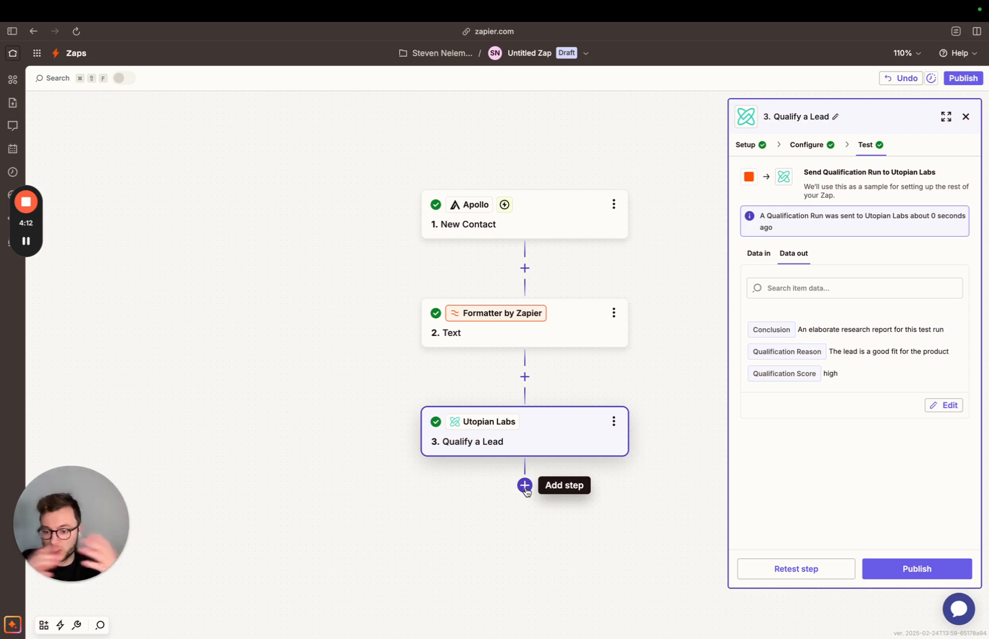
pyautogui.click(524, 486)
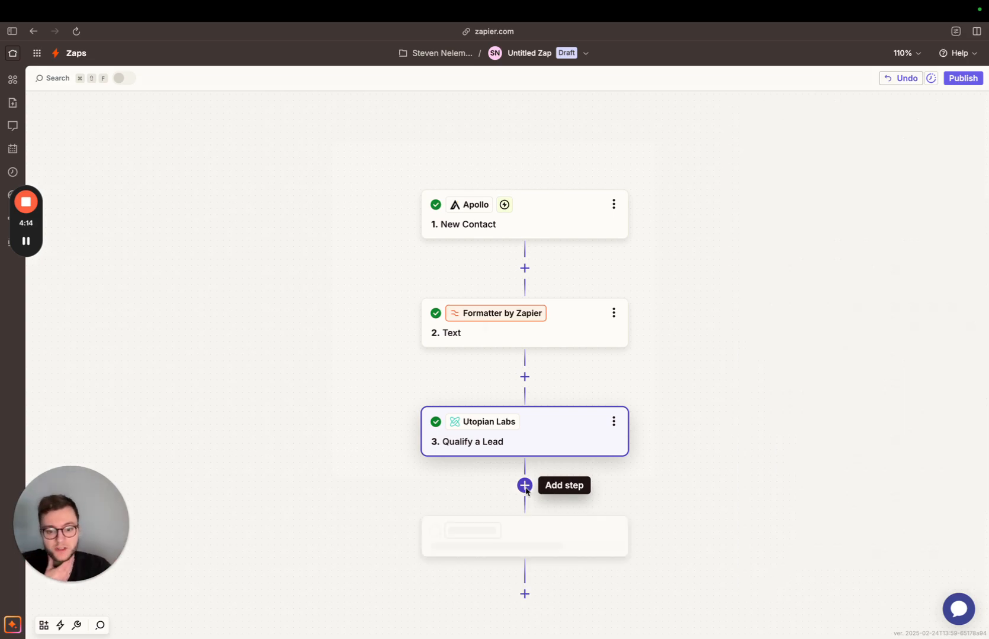
pyautogui.write('pipe')
pyautogui.click(407, 184)
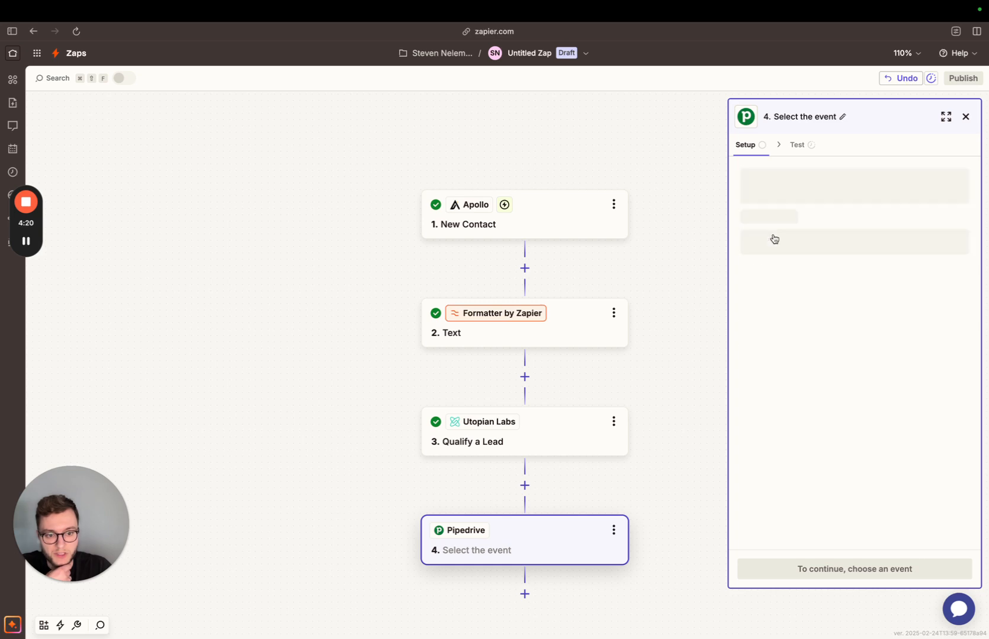
# Set the Pipedrive action event to Update Person, select the connected Pipedrive account and continue to the step's configuration.
pyautogui.click(775, 239)
pyautogui.write('update')
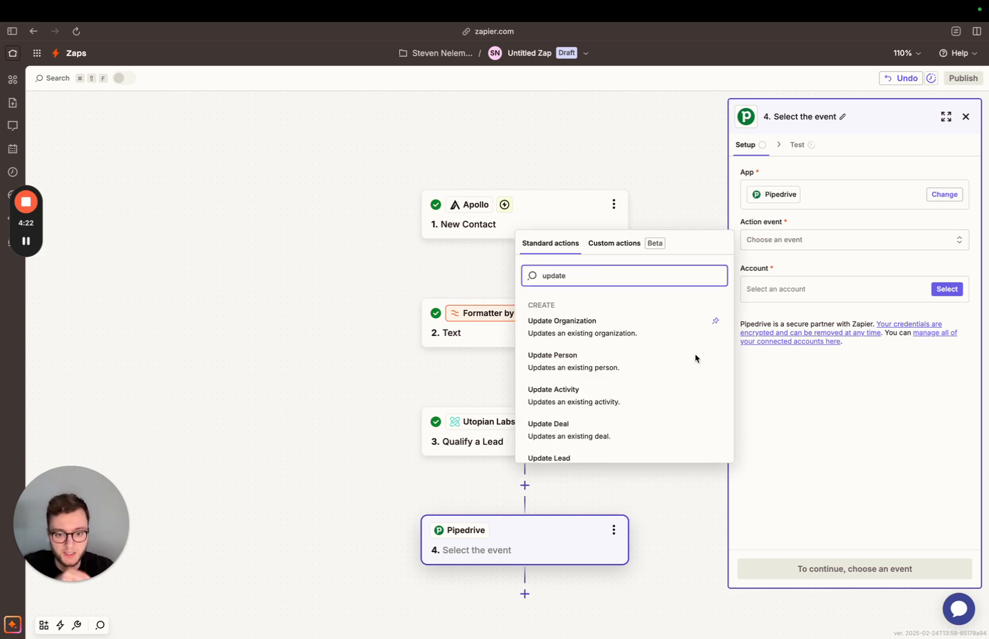
pyautogui.click(554, 363)
pyautogui.click(946, 289)
pyautogui.click(643, 327)
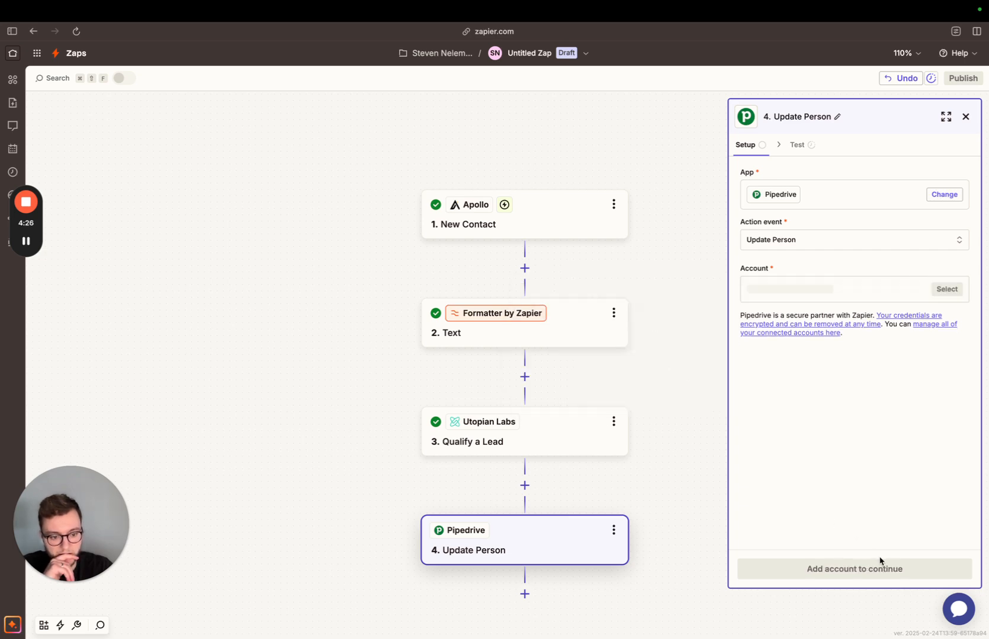
pyautogui.click(874, 569)
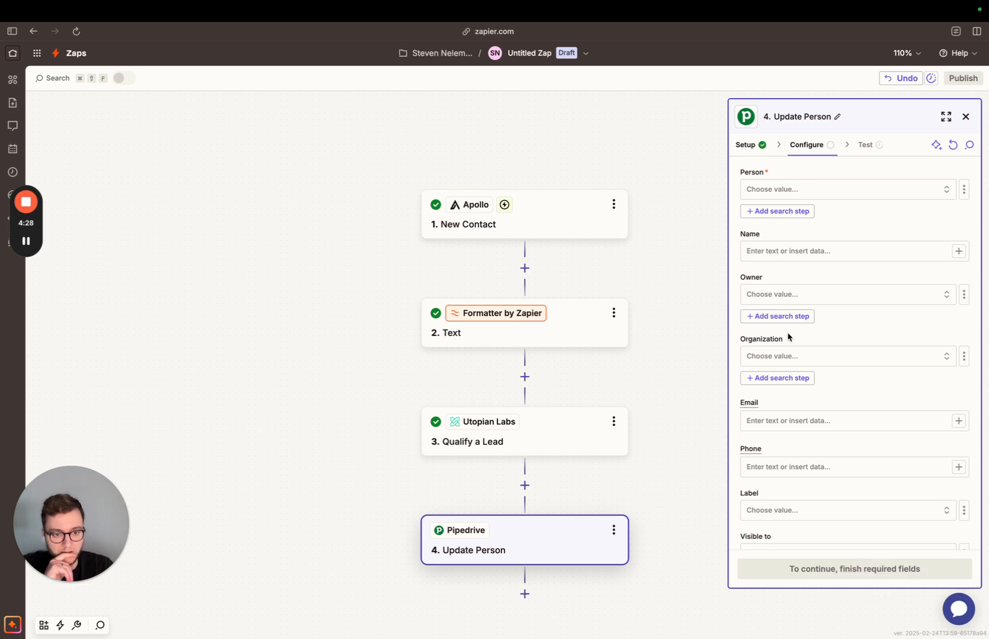
pyautogui.click(779, 190)
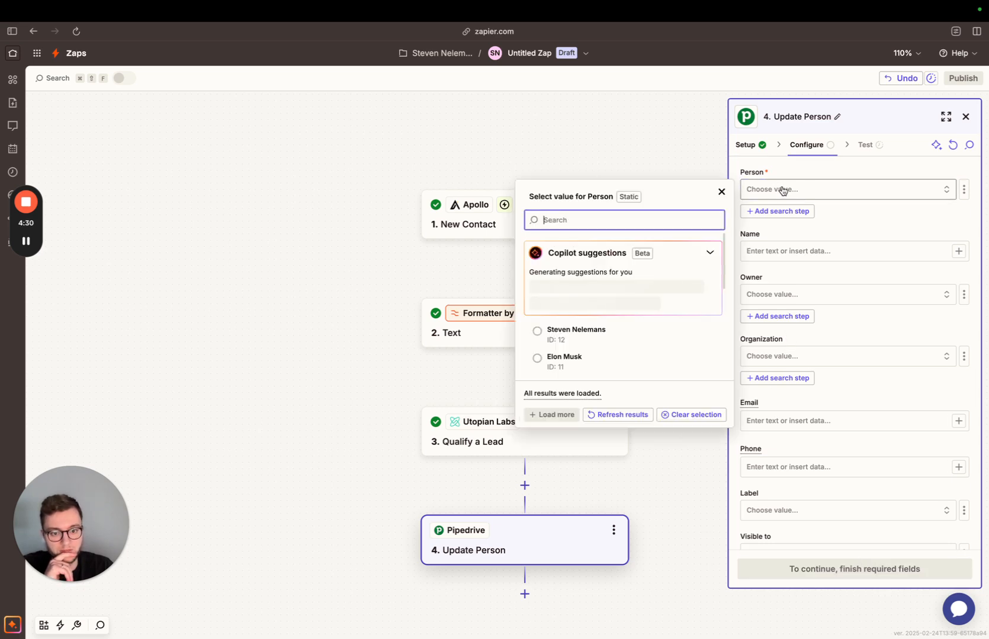
pyautogui.scroll(-2, 625, 328)
pyautogui.click(626, 332)
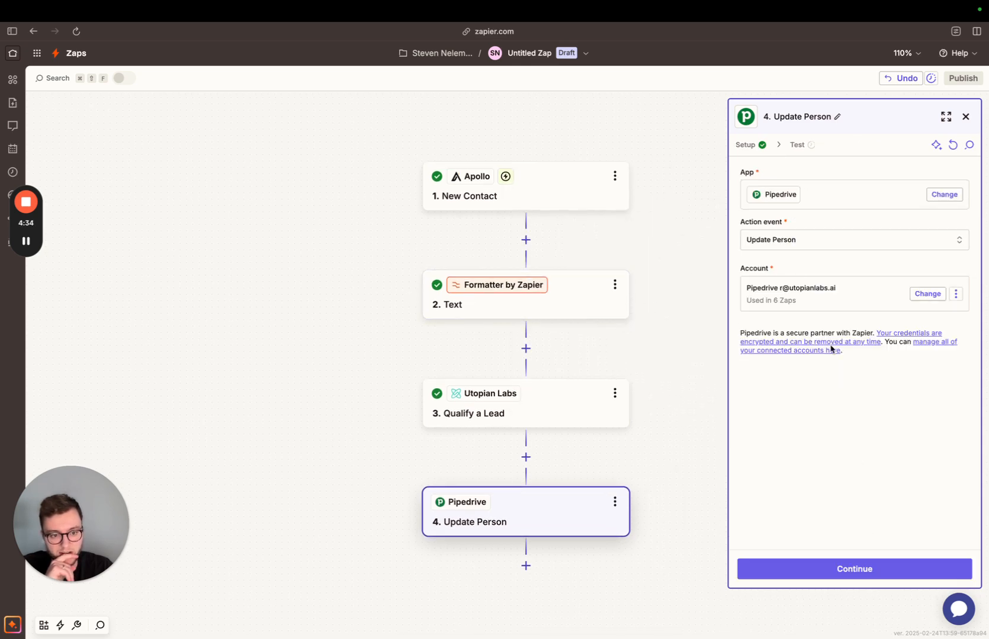
pyautogui.click(855, 569)
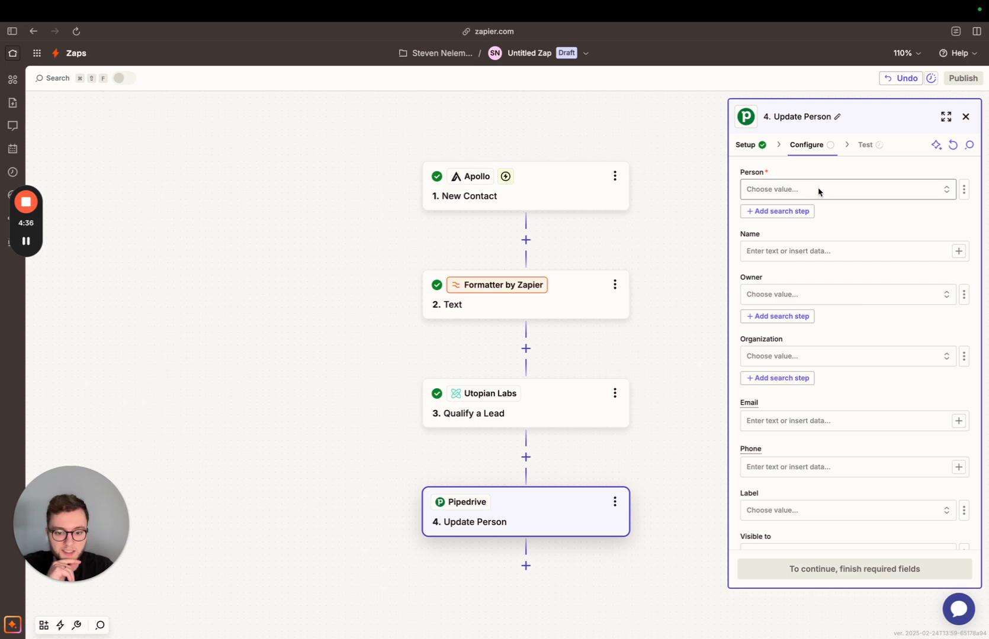
# Insert a Pipedrive action step between Qualify a Lead and Update Person.
pyautogui.click(526, 458)
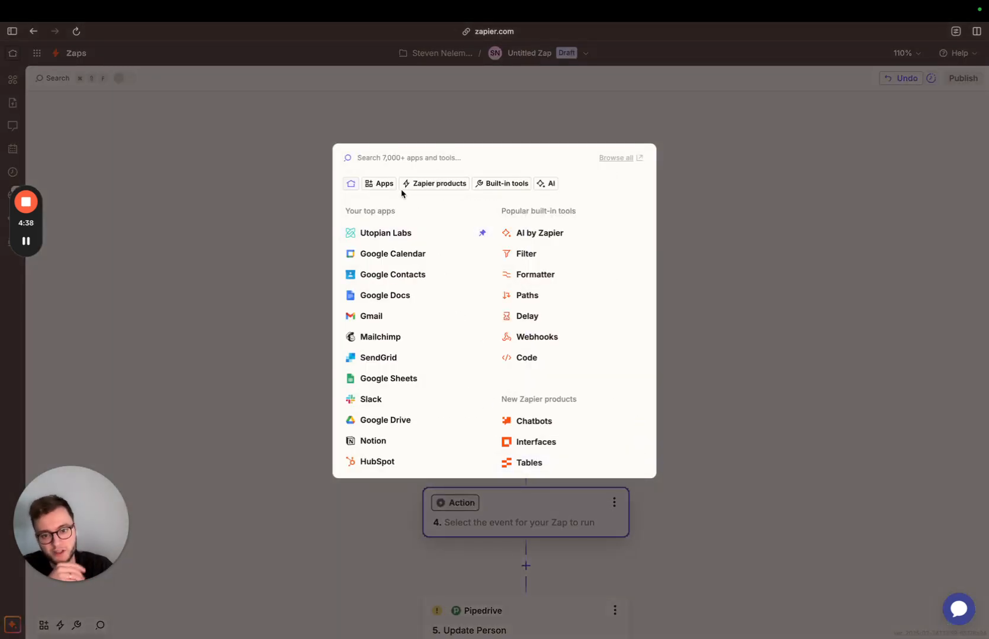
pyautogui.write('opi')
pyautogui.press('BackSpace')
pyautogui.press('BackSpace')
pyautogui.press('BackSpace')
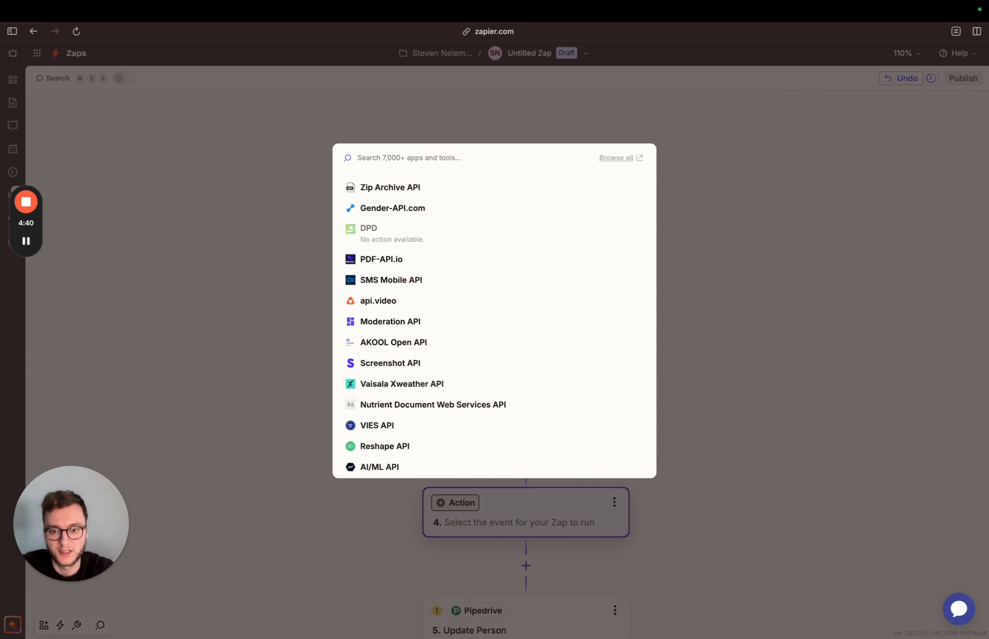
pyautogui.write('i')
pyautogui.press('BackSpace')
pyautogui.write('pipedrive')
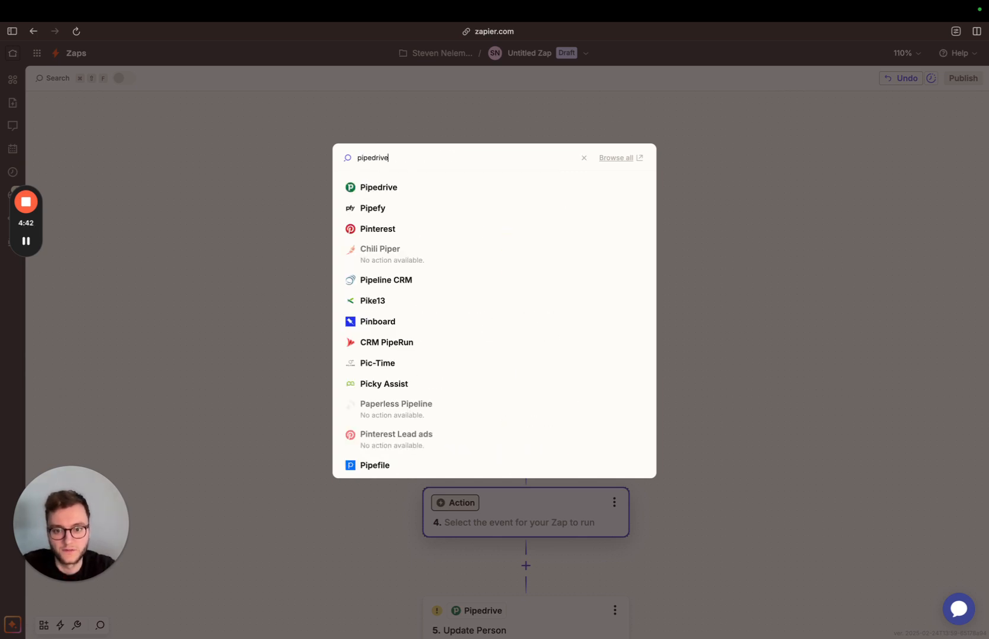
pyautogui.click(377, 187)
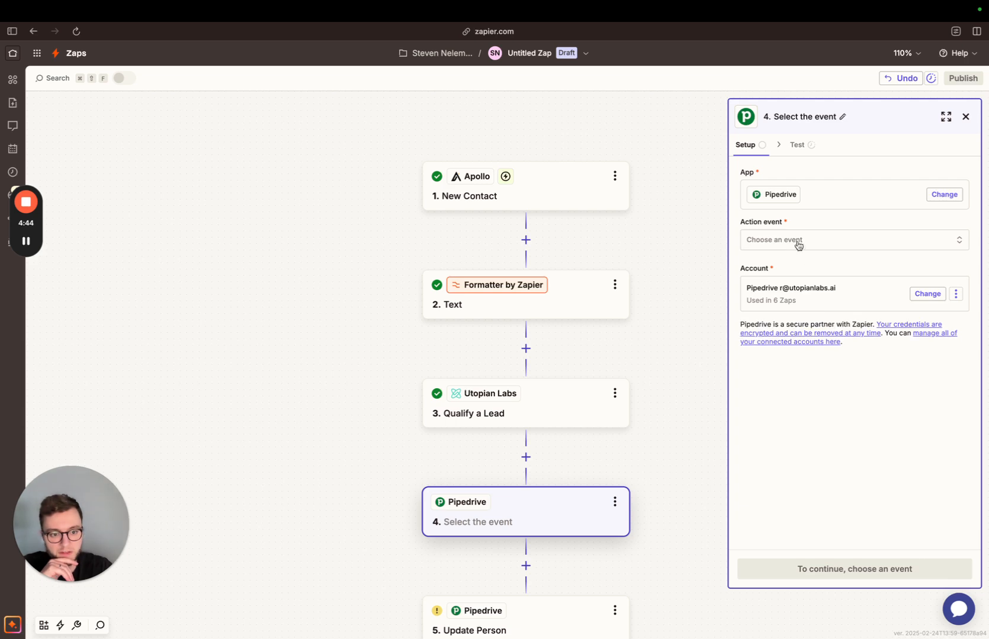
# Set the new Pipedrive step's action event to Find Person and continue to its configuration.
pyautogui.click(794, 238)
pyautogui.write('find')
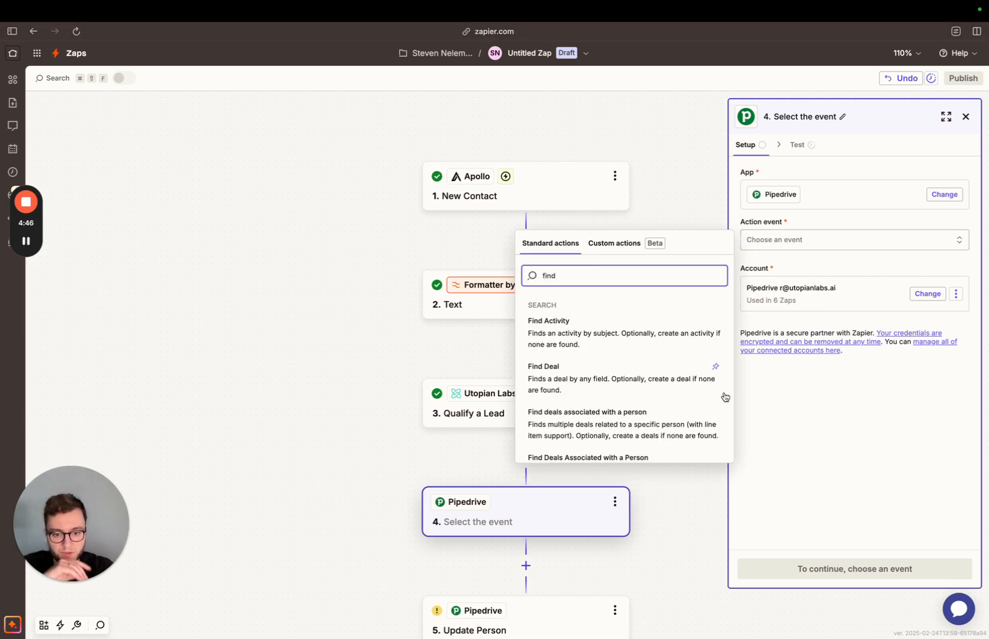
pyautogui.scroll(-5, 713, 403)
pyautogui.scroll(-5, 582, 418)
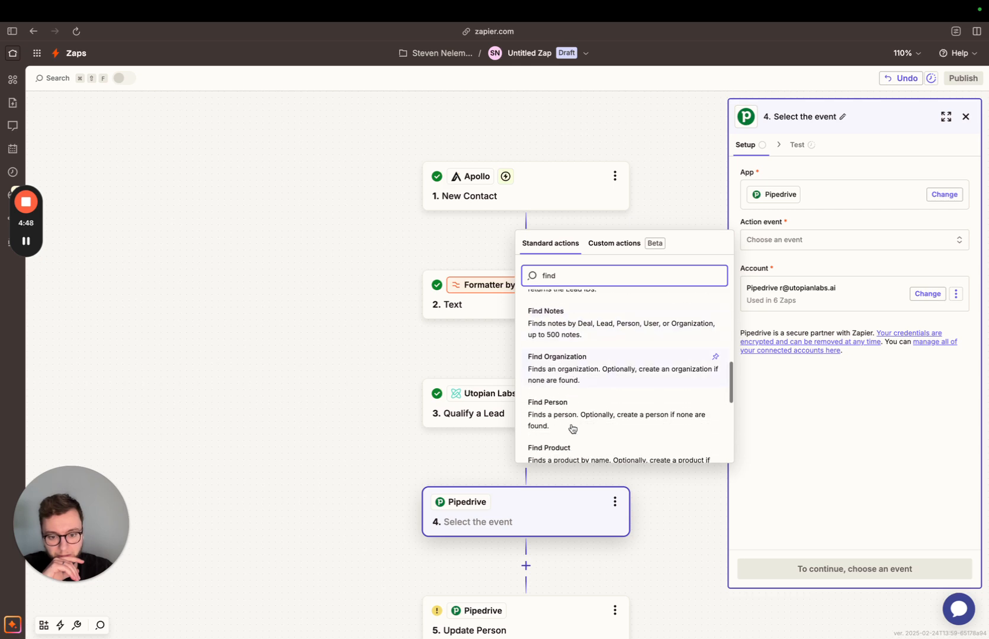
pyautogui.click(570, 409)
pyautogui.click(854, 562)
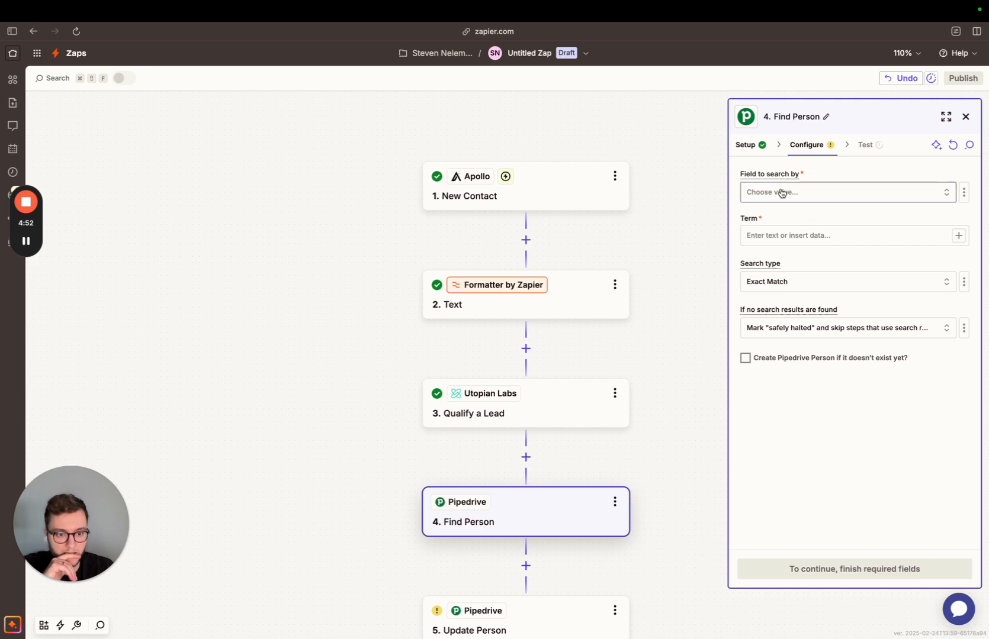
# Set Find Person to search by Email, using the Email value from the Apollo New Contact step.
pyautogui.click(781, 192)
pyautogui.write('/')
pyautogui.press('BackSpace')
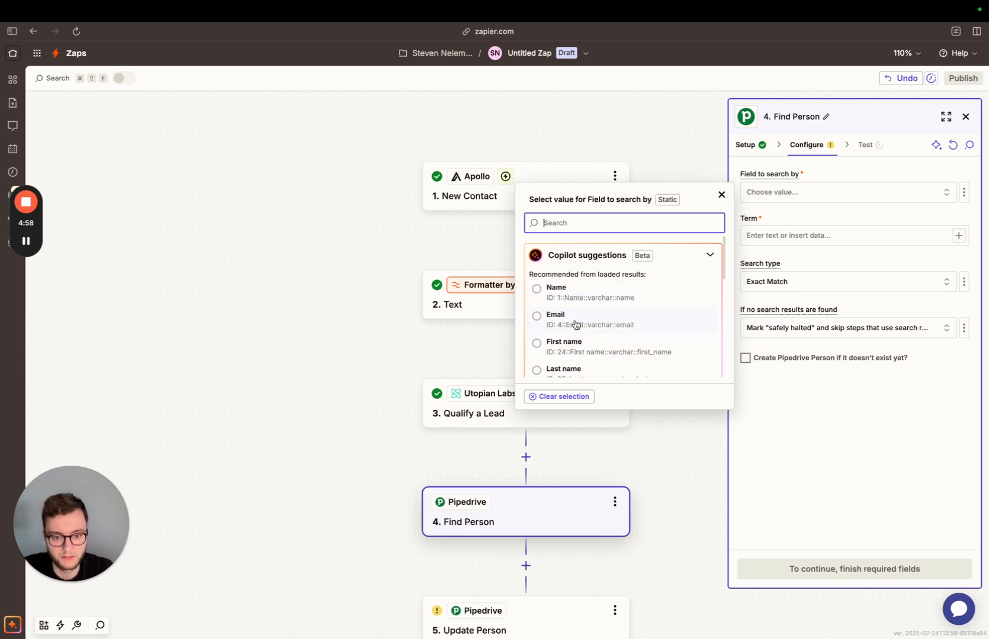
pyautogui.click(573, 323)
pyautogui.click(772, 238)
pyautogui.write('/')
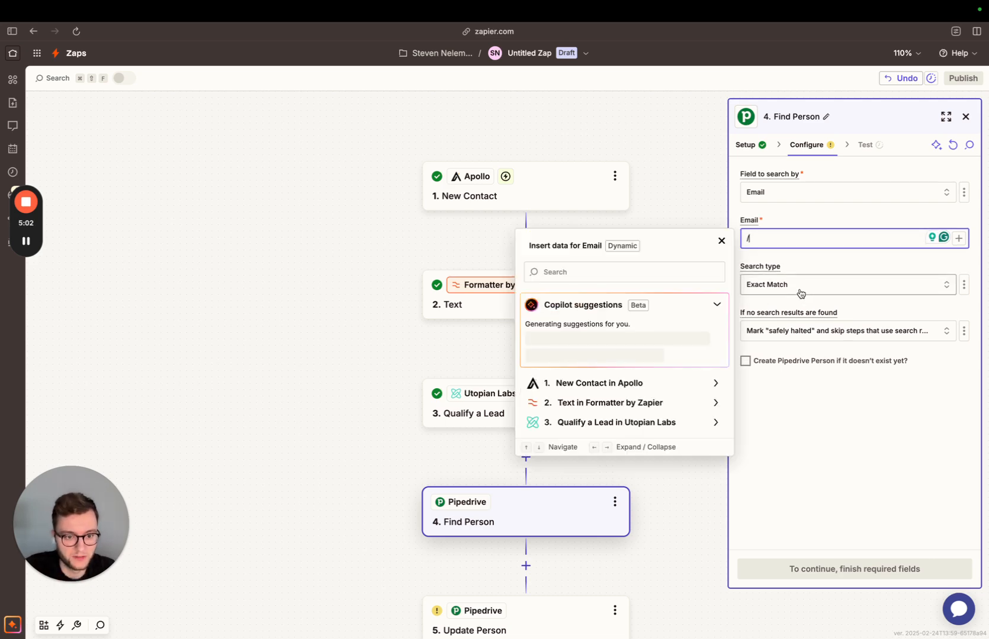
pyautogui.click(614, 384)
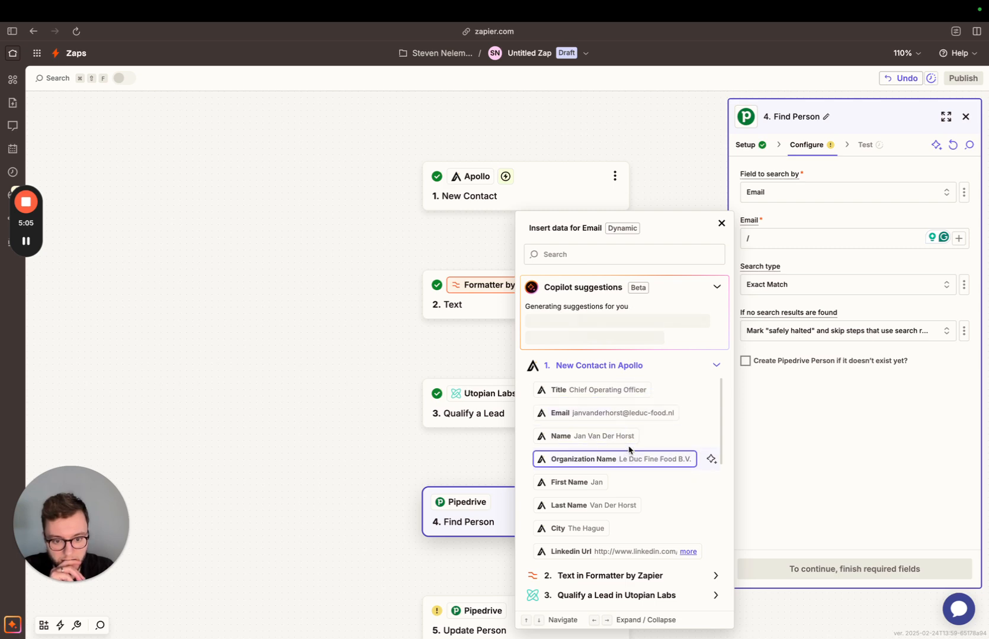
pyautogui.click(628, 415)
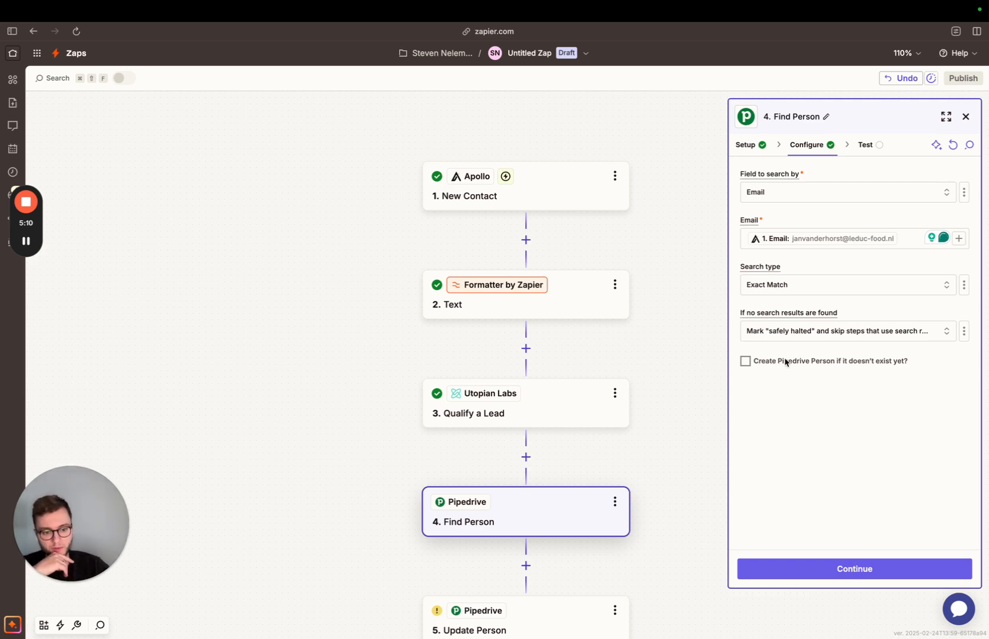
# Enable creating the Pipedrive person if it doesn't exist yet, mapping its Name to the Apollo contact's Name.
pyautogui.click(745, 362)
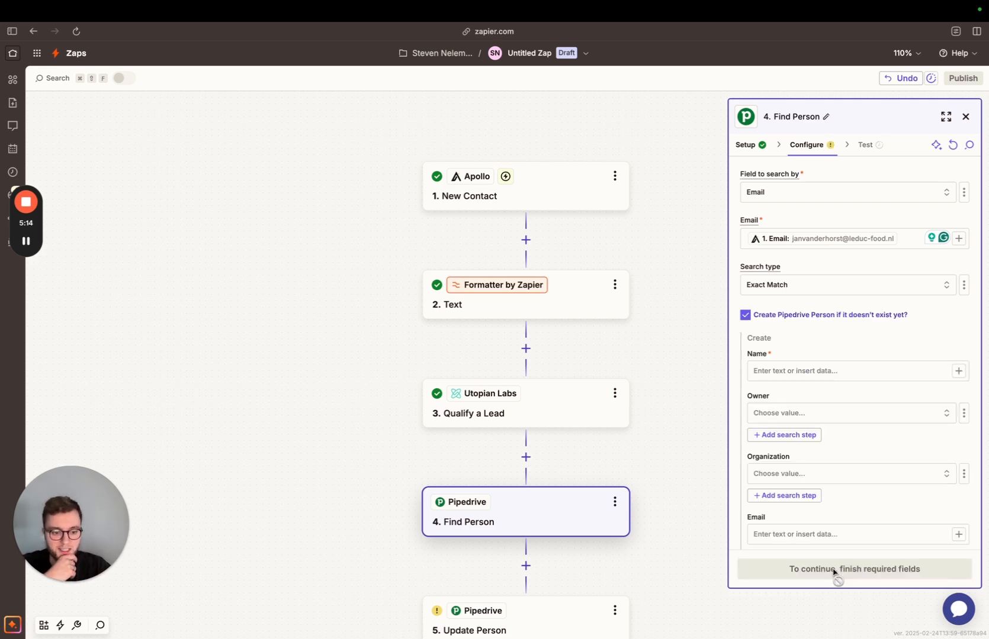
pyautogui.click(795, 372)
pyautogui.write('/')
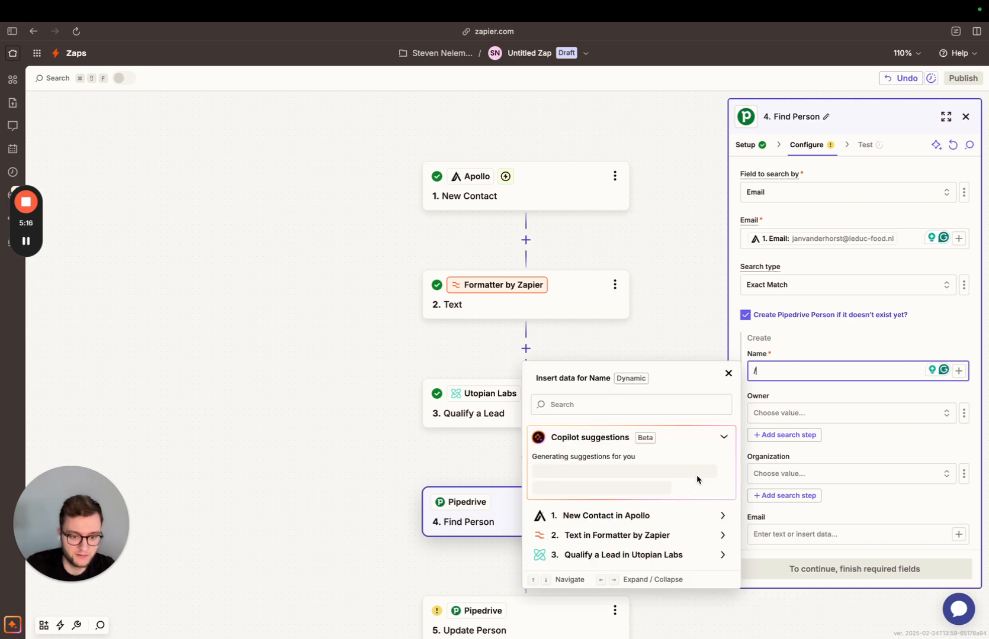
pyautogui.click(622, 516)
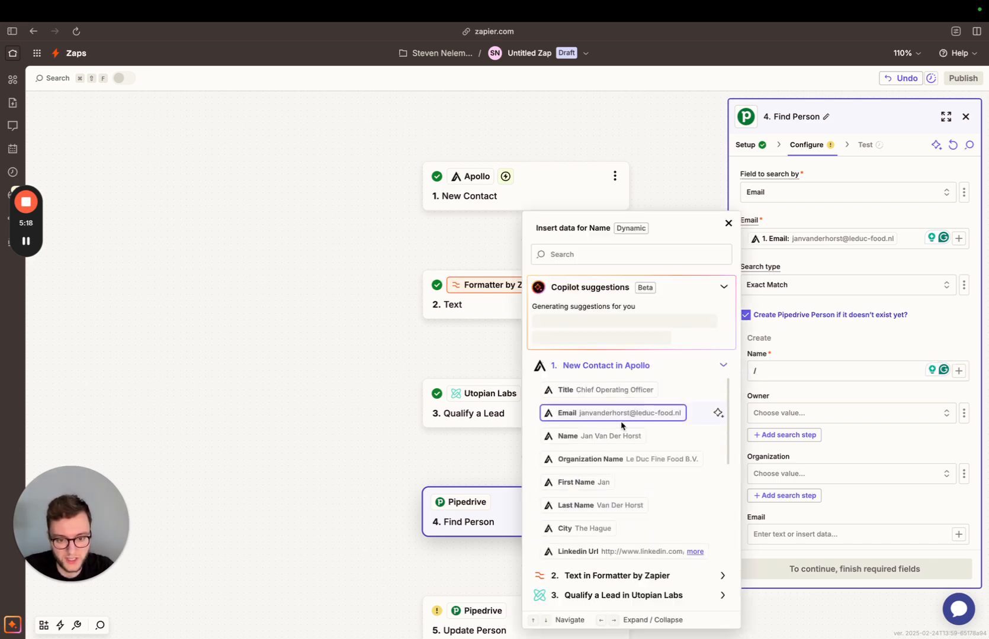
pyautogui.click(618, 437)
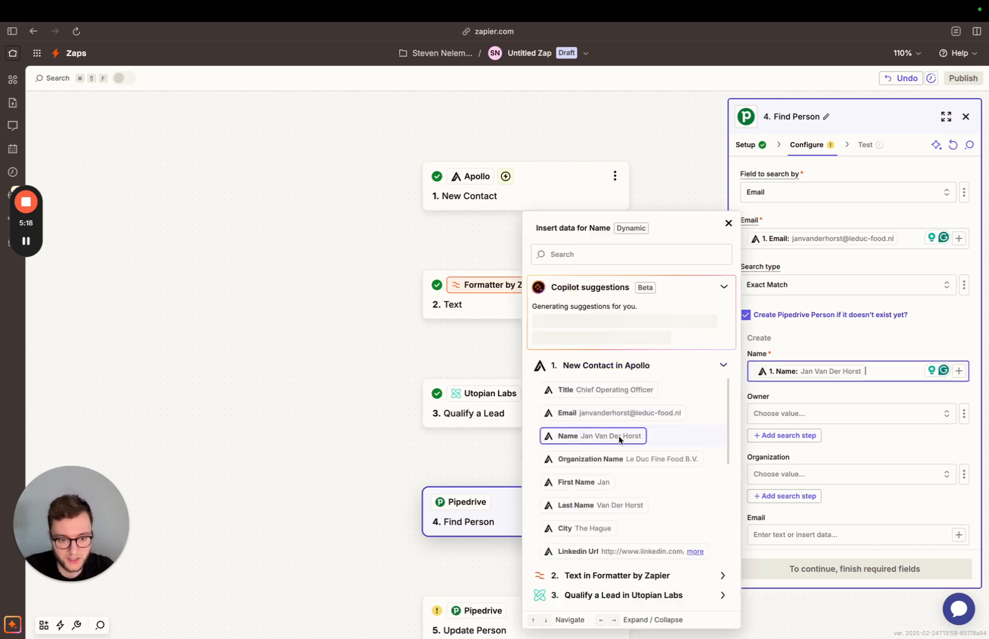
pyautogui.click(821, 473)
pyautogui.scroll(-5, 820, 473)
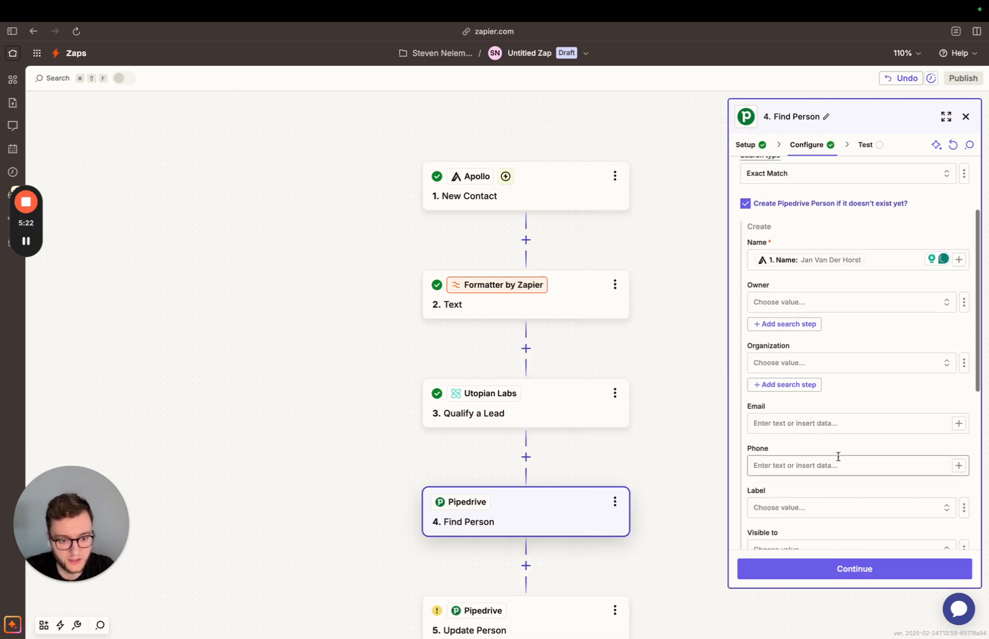
# Map the Email of the person to create to the Apollo contact's Email.
pyautogui.click(814, 417)
pyautogui.write('/')
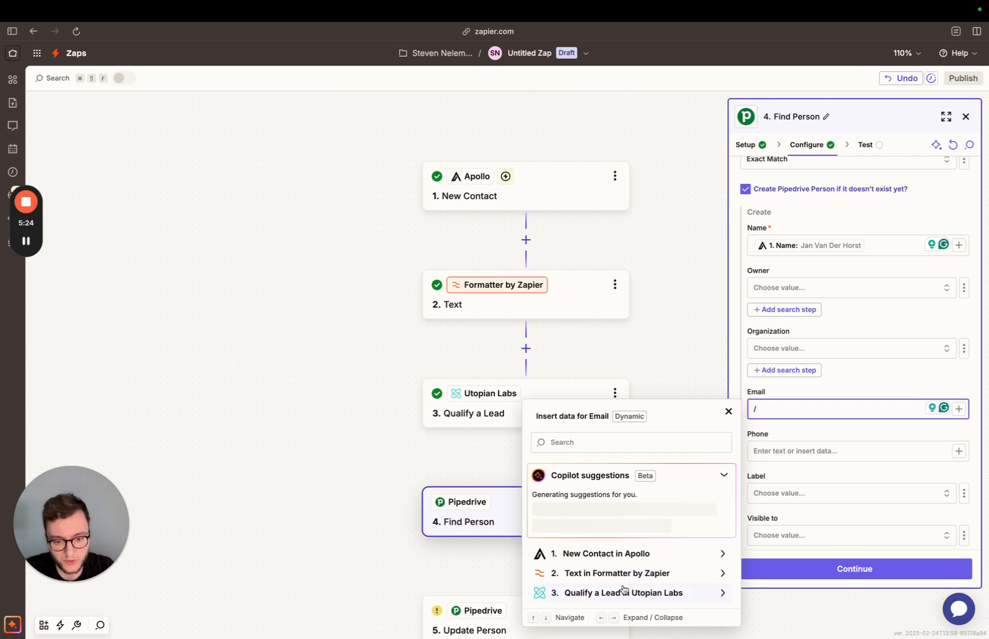
pyautogui.click(629, 556)
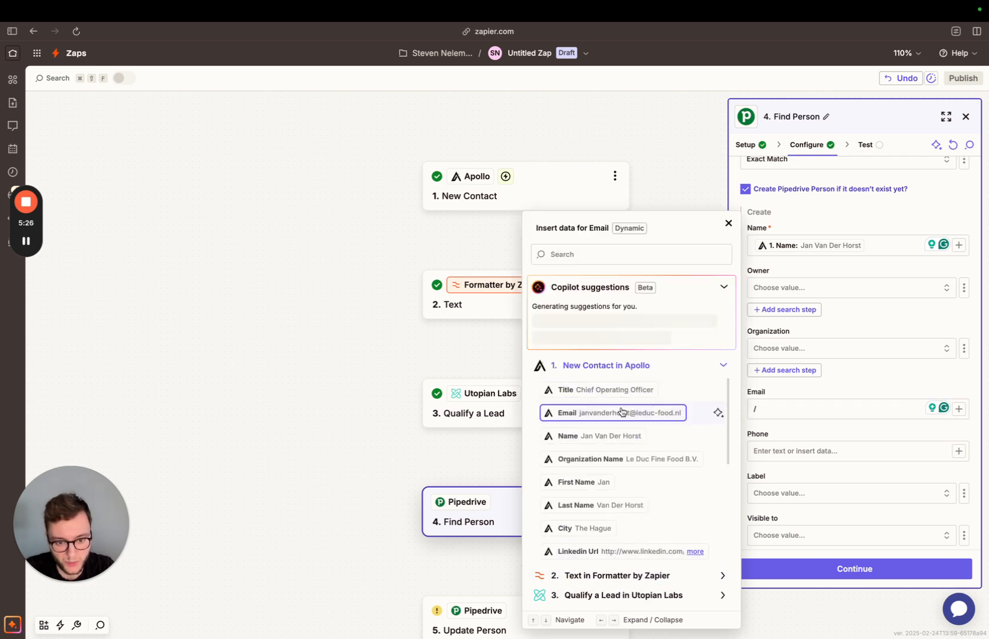
pyautogui.click(675, 412)
pyautogui.click(821, 482)
pyautogui.scroll(-7, 820, 488)
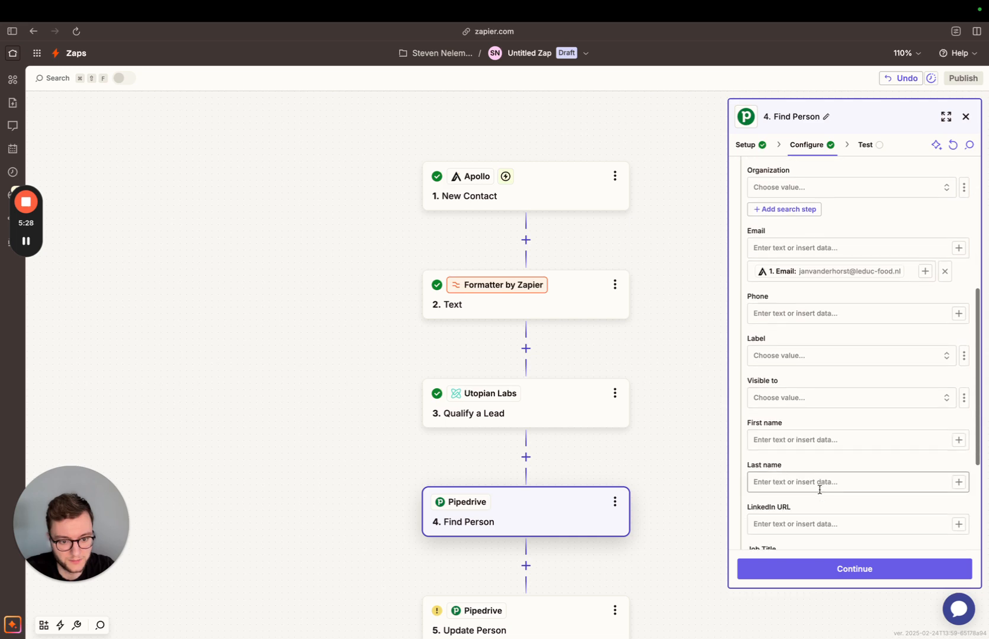
# Map the LinkedIn URL of the person to create to the Apollo contact's Linkedin Url.
pyautogui.scroll(-1, 820, 493)
pyautogui.click(819, 452)
pyautogui.write('/')
pyautogui.click(590, 555)
pyautogui.scroll(-3, 591, 558)
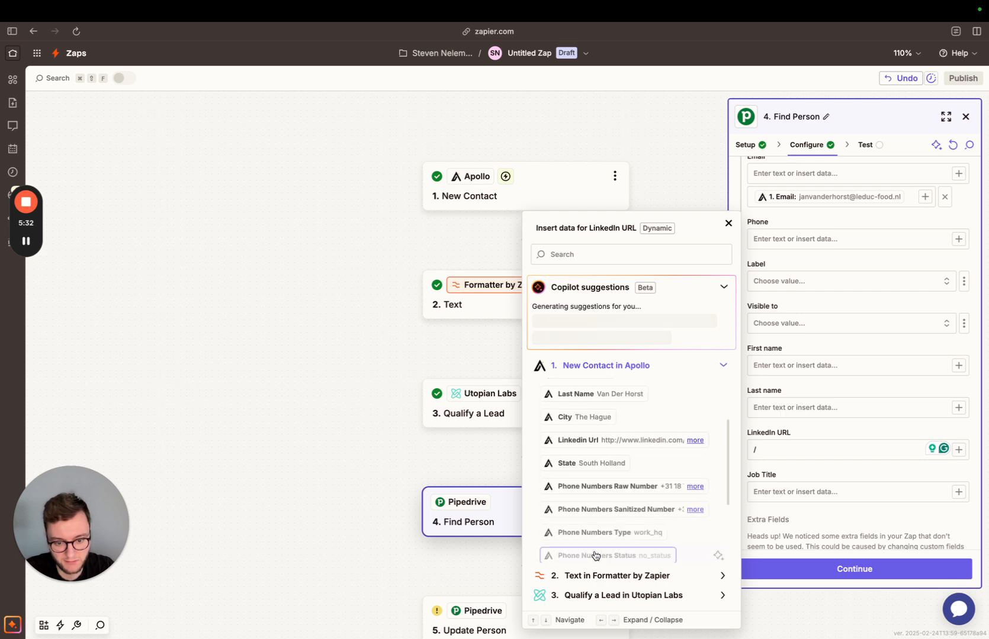
pyautogui.click(610, 442)
# Map the Job Title of the person to create to the Apollo contact's Title.
pyautogui.click(806, 492)
pyautogui.write('/')
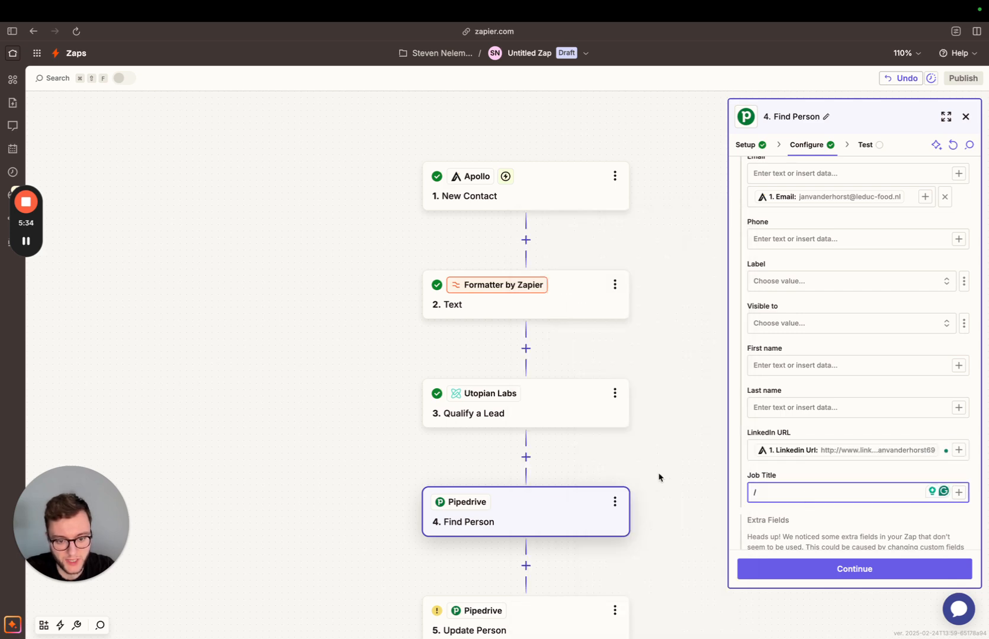
pyautogui.click(616, 559)
pyautogui.click(617, 390)
pyautogui.click(828, 520)
# Finish the Find Person configuration and test the step to get the Pipedrive person's data.
pyautogui.scroll(-2, 840, 521)
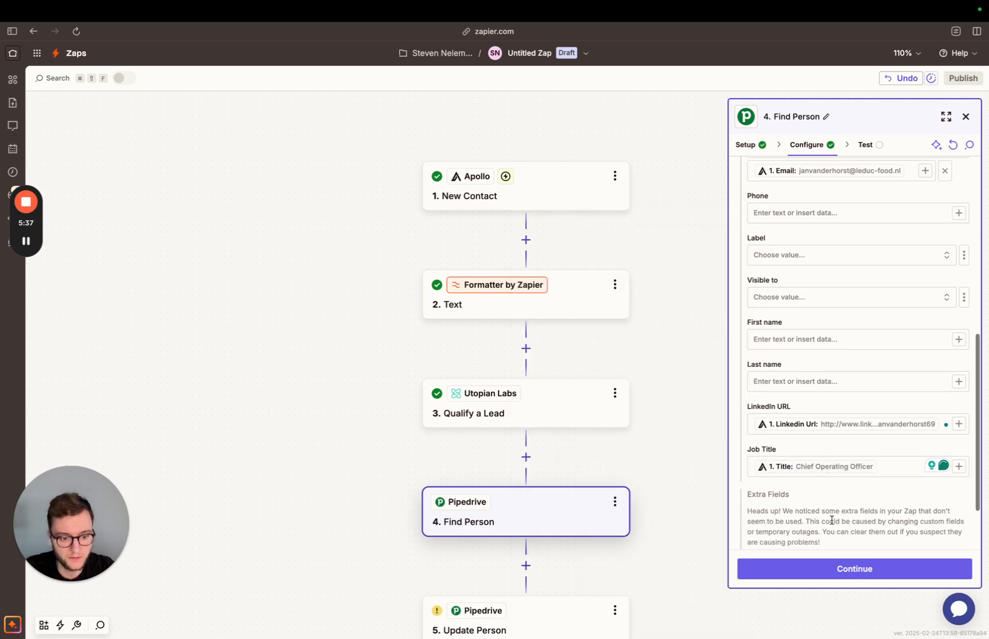
pyautogui.click(853, 569)
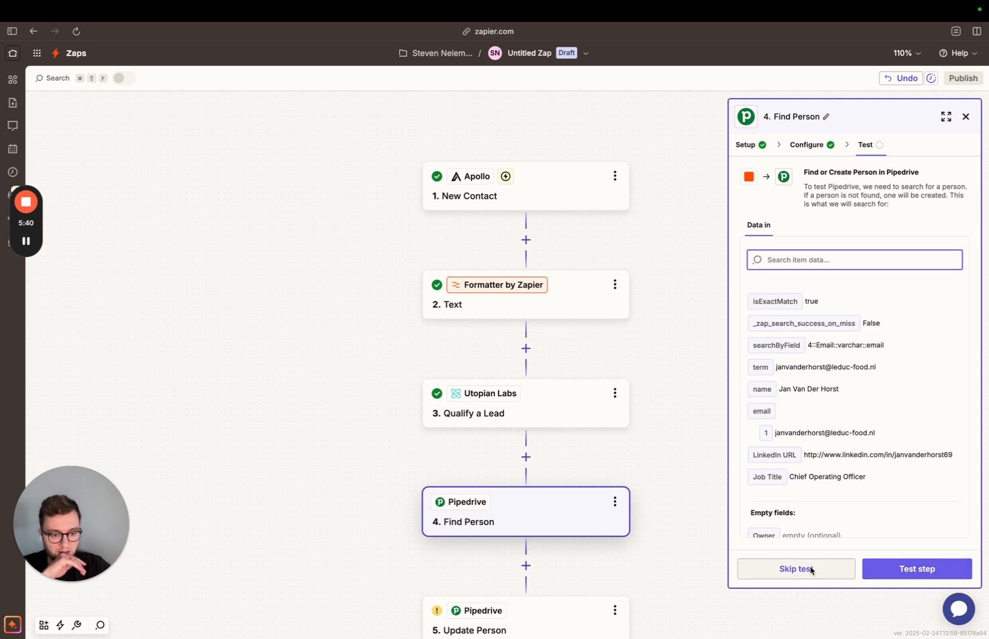
pyautogui.click(869, 573)
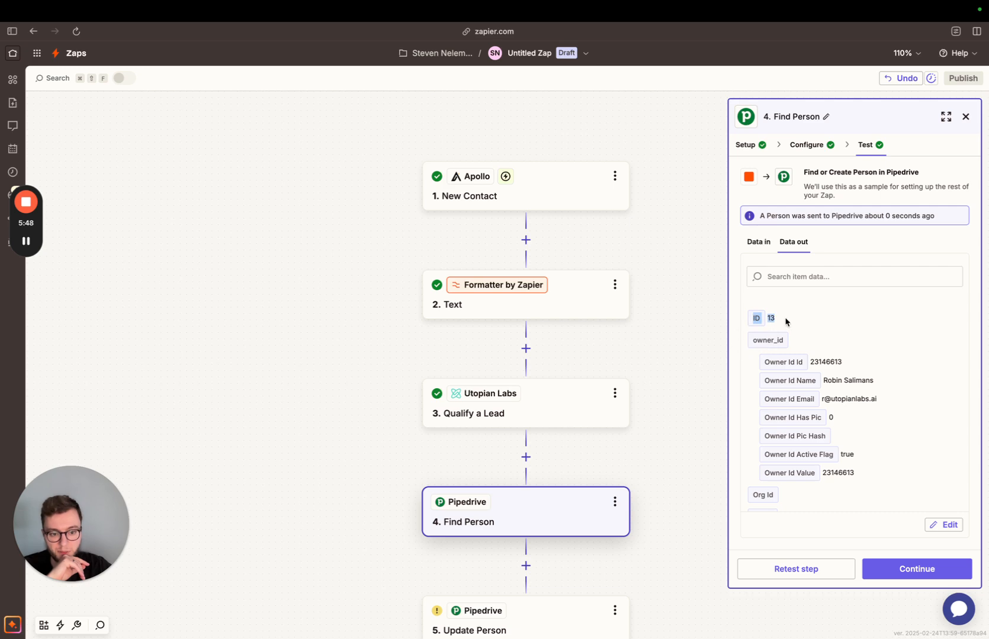
# Switch the Person field of the Update Person step to a custom value and map it to the ID from Find Person.
pyautogui.scroll(-2, 592, 536)
pyautogui.click(545, 578)
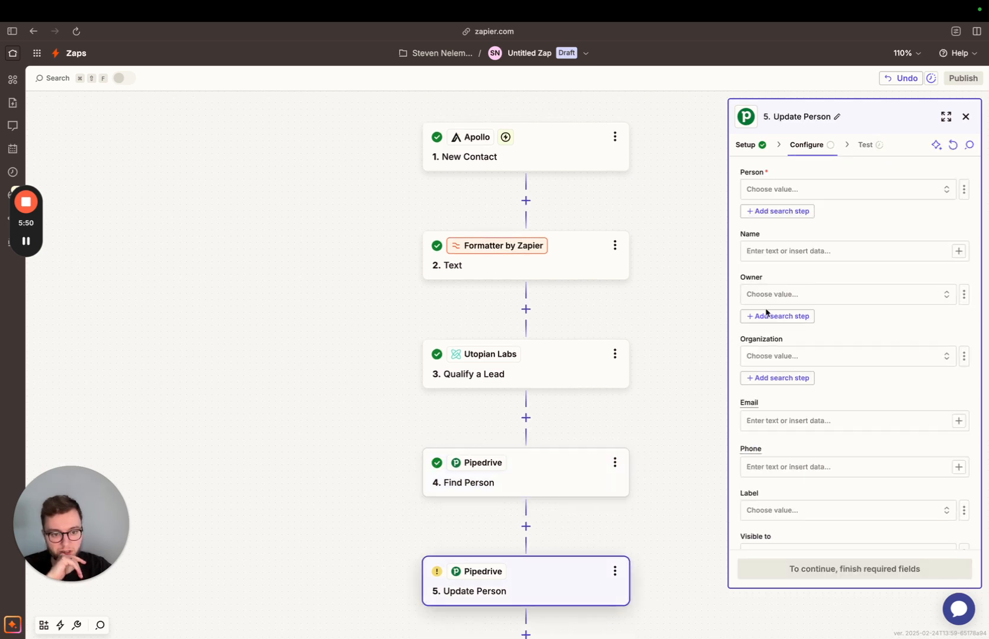
pyautogui.click(754, 189)
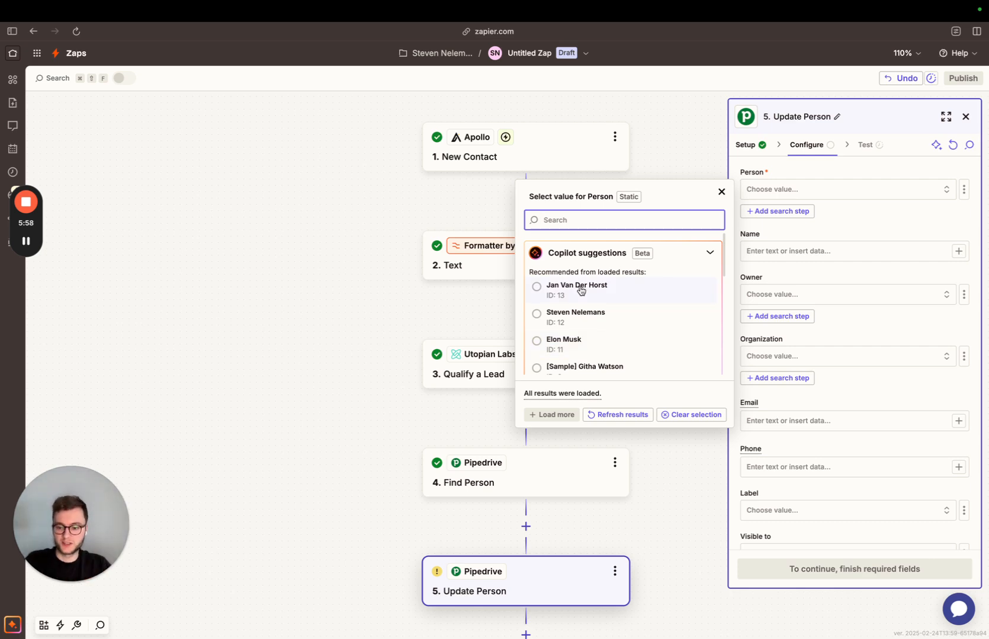
pyautogui.click(964, 189)
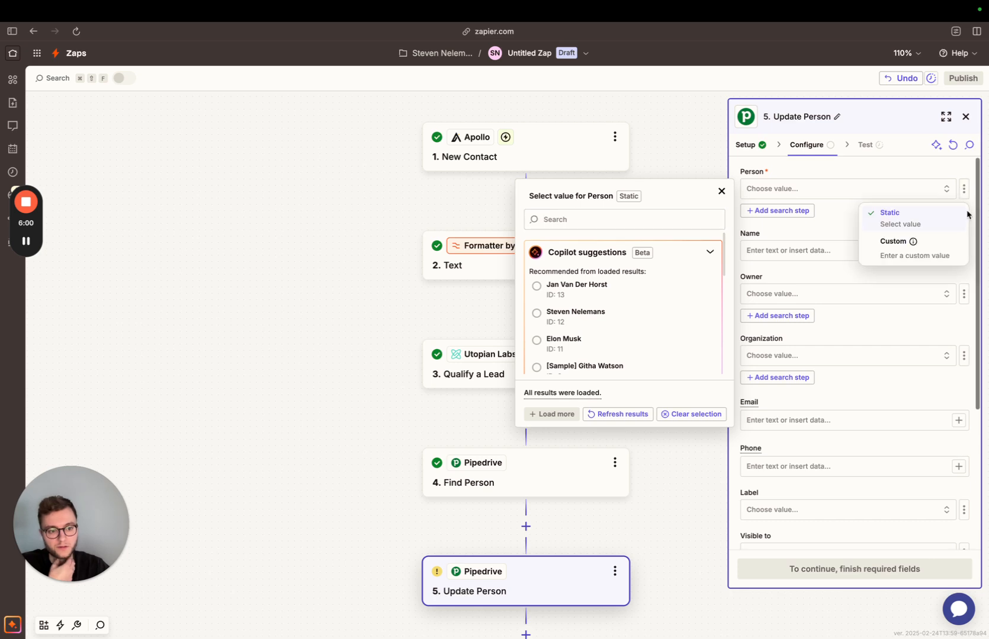
pyautogui.click(929, 249)
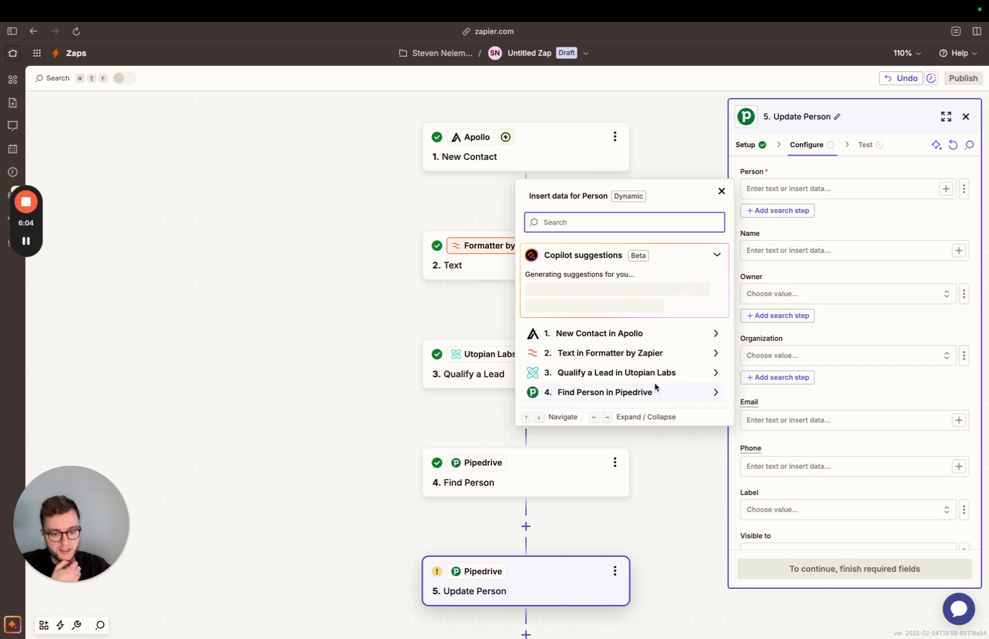
pyautogui.click(602, 392)
pyautogui.click(554, 416)
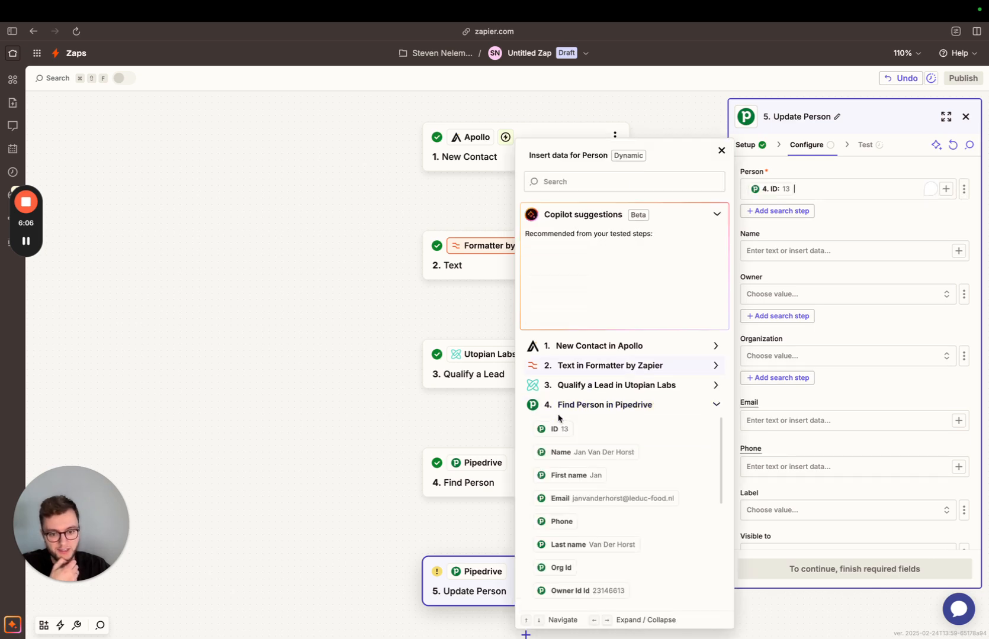
pyautogui.click(838, 216)
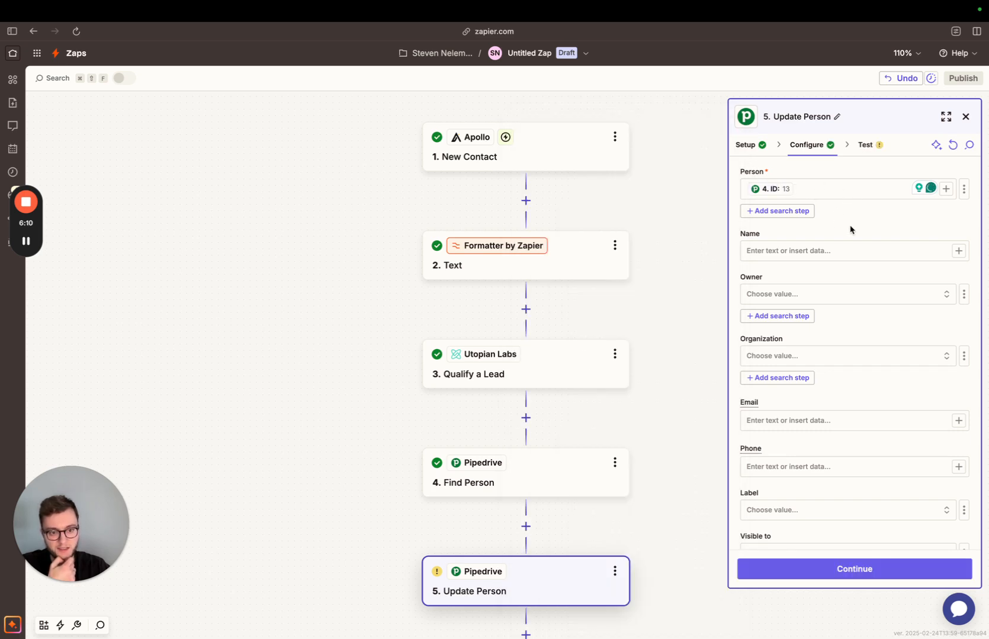
# Check the fields available in the Update Person step and delete that step from the Zap.
pyautogui.scroll(-4, 851, 227)
pyautogui.scroll(1, 838, 478)
pyautogui.scroll(-2, 838, 477)
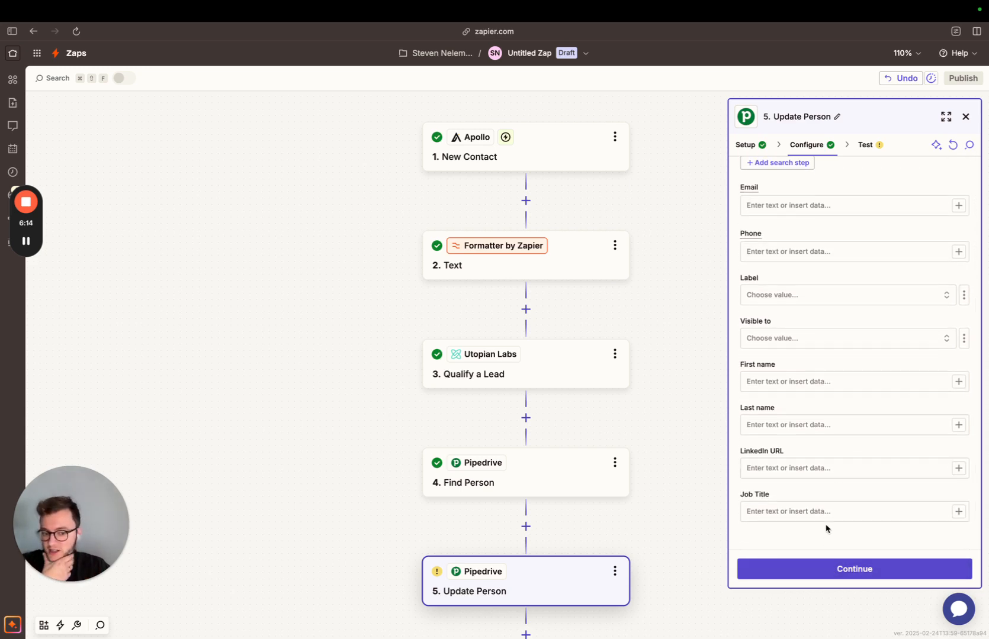
pyautogui.scroll(5, 828, 528)
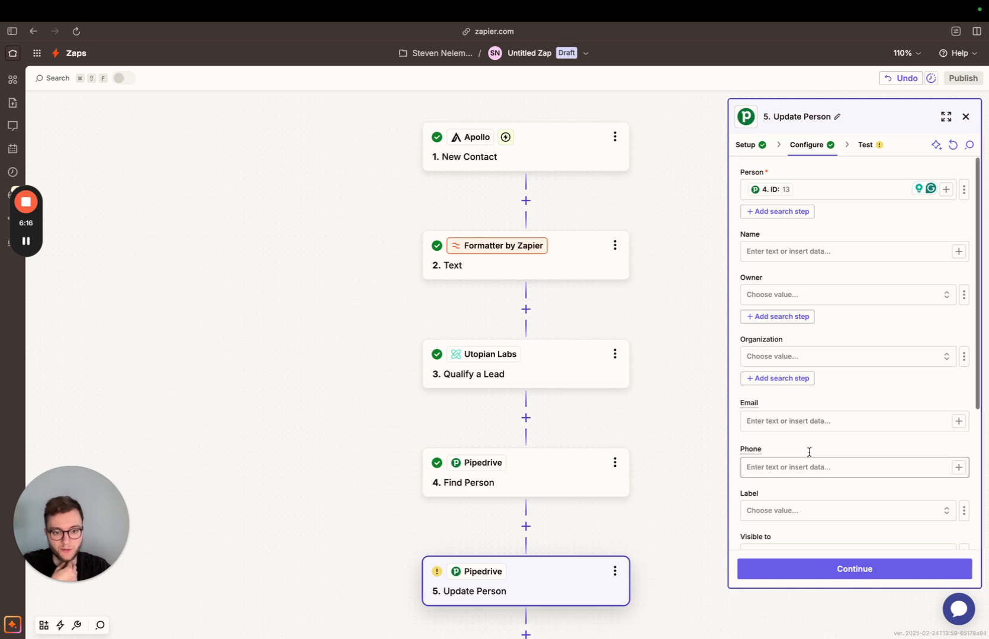
pyautogui.scroll(-4, 681, 495)
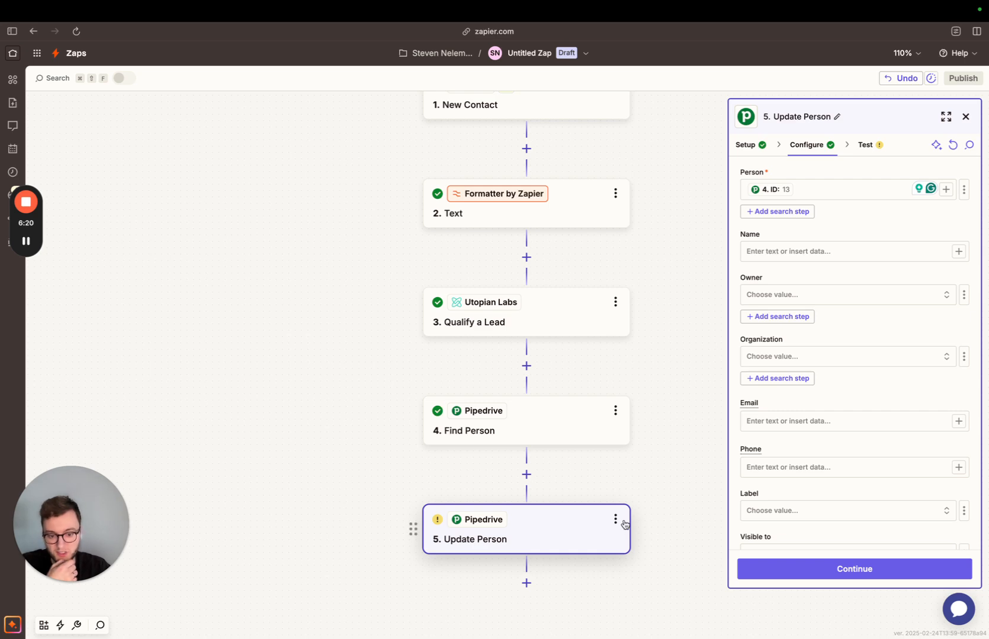
pyautogui.click(616, 520)
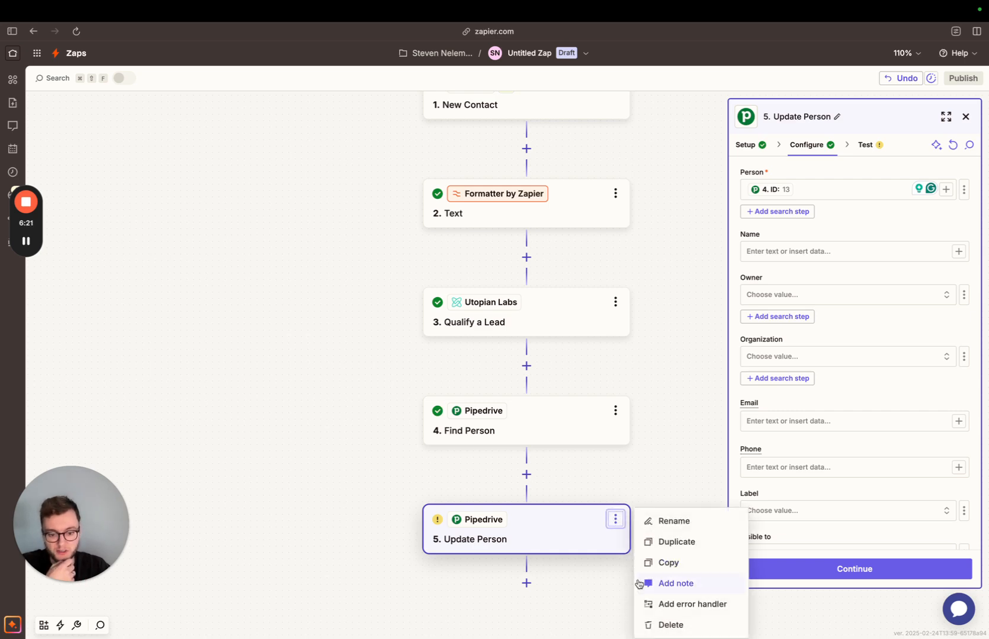
pyautogui.click(684, 625)
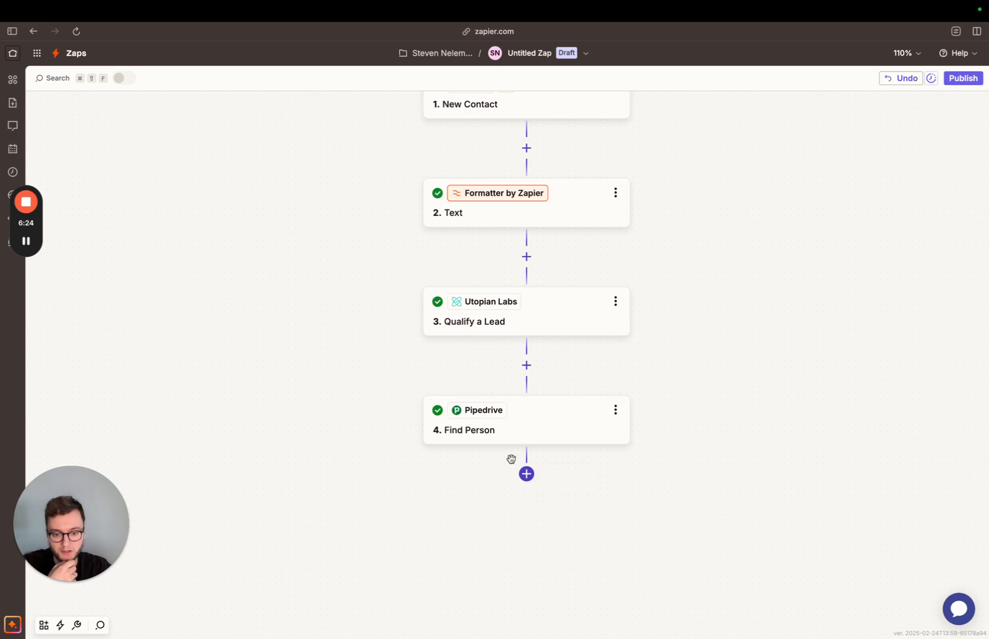
# Add a Pipedrive action with the Create Note event after the Find Person step and proceed to its configuration.
pyautogui.click(526, 474)
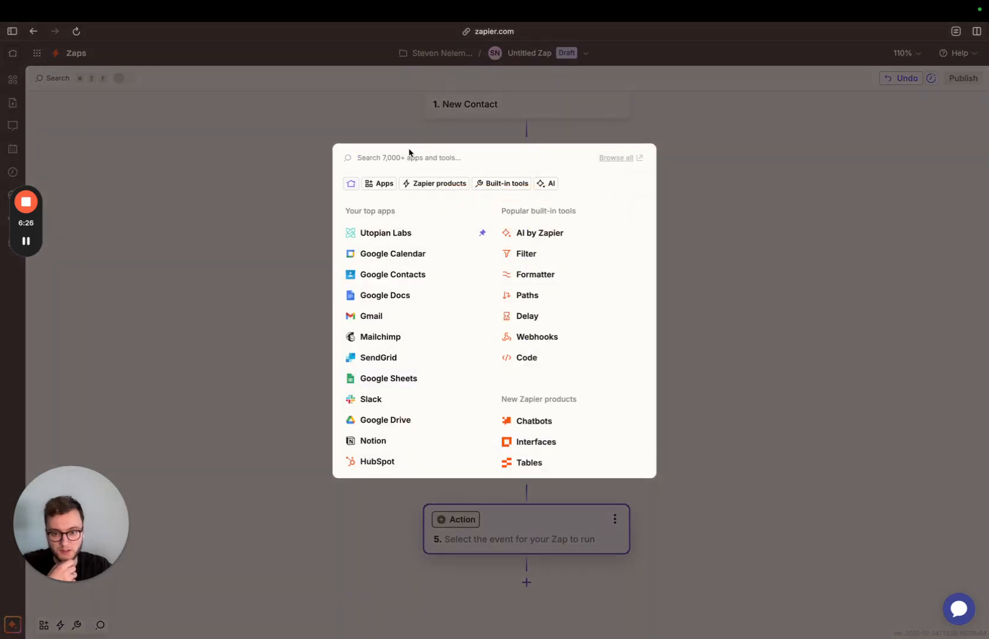
pyautogui.write('pipedri')
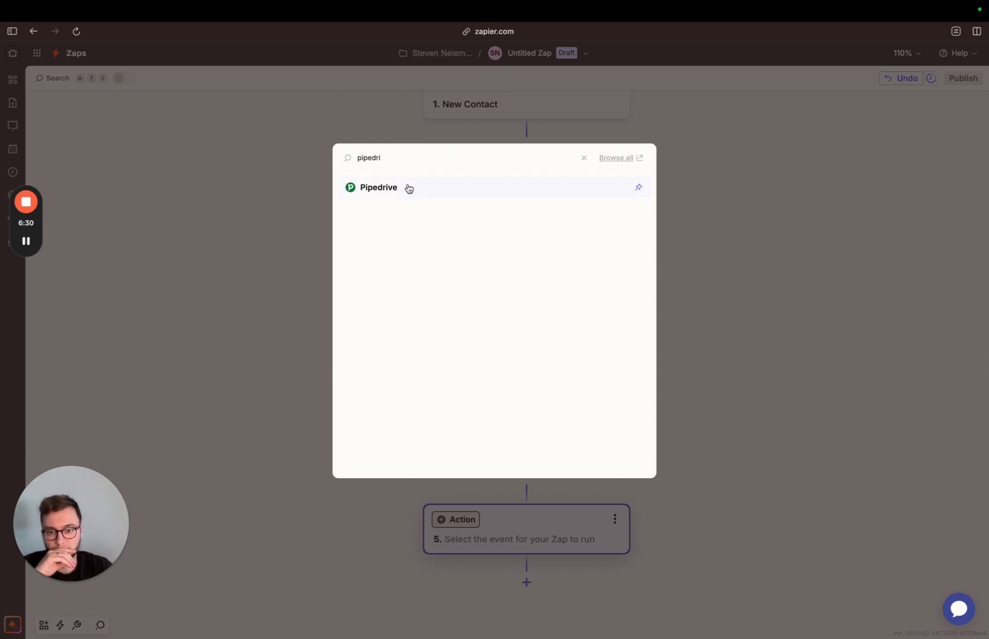
pyautogui.click(409, 188)
pyautogui.click(774, 241)
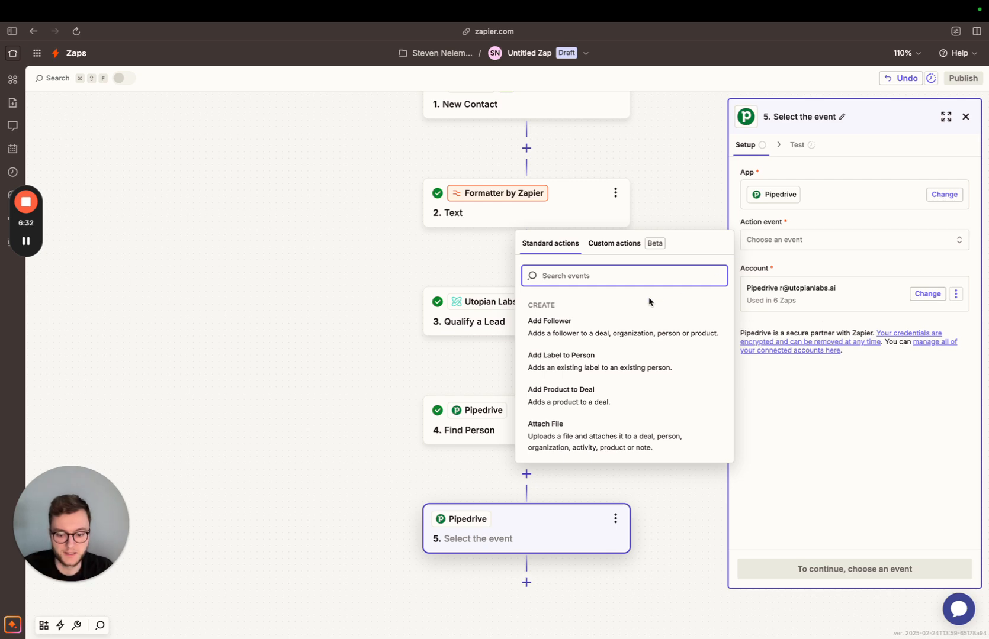
pyautogui.write('create a')
pyautogui.press('BackSpace')
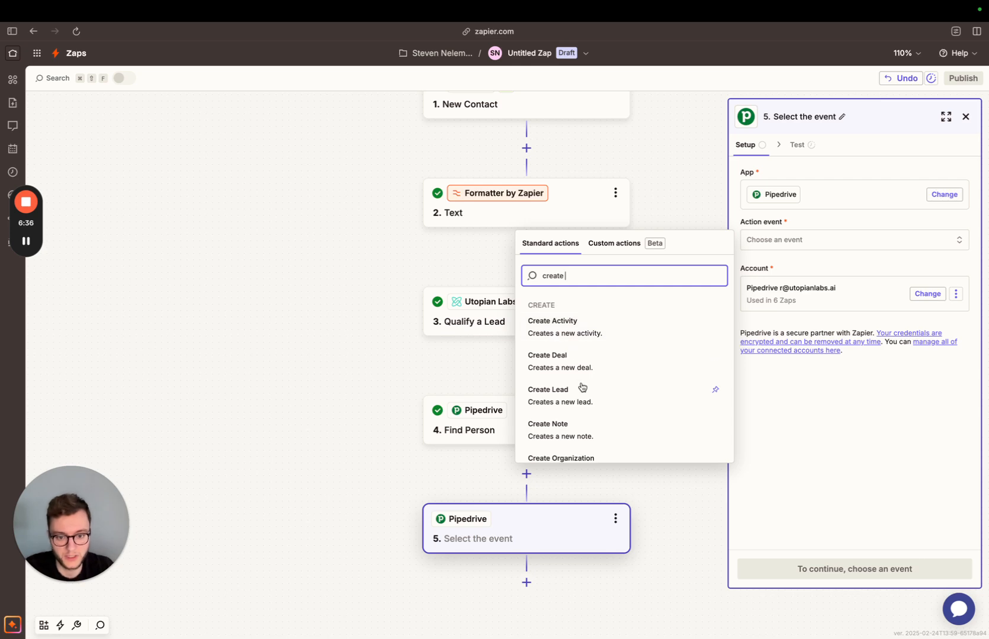
pyautogui.click(585, 433)
pyautogui.click(861, 564)
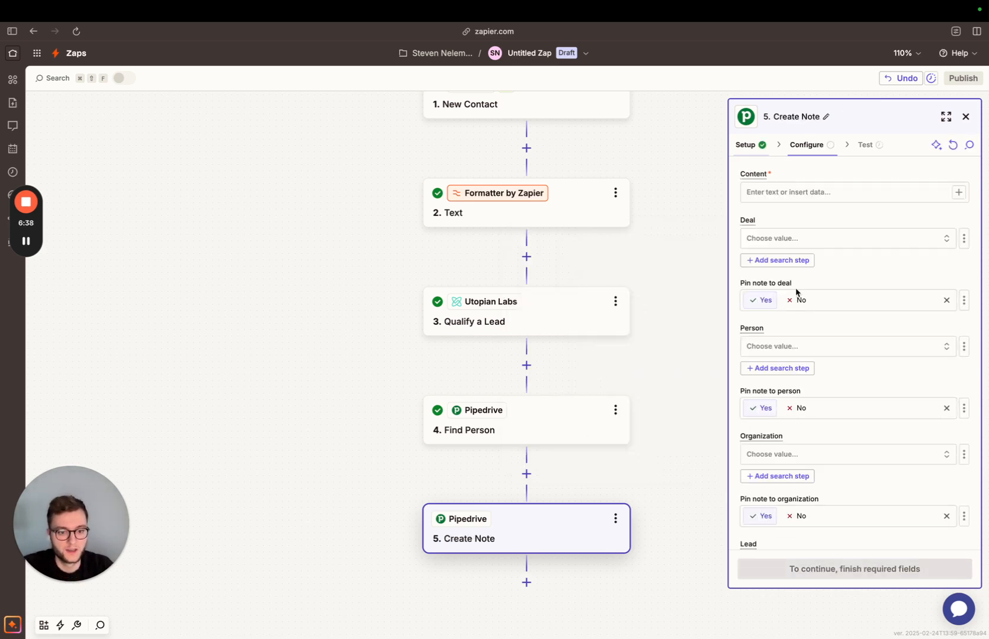
# Map the note's Content to the Qualification Reason from the Qualify a Lead step.
pyautogui.click(788, 187)
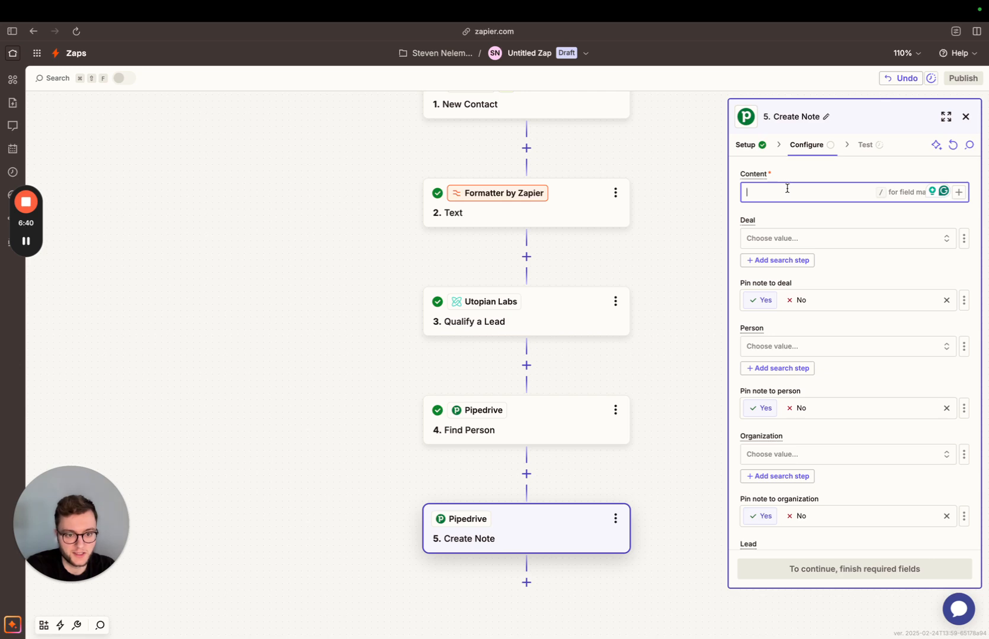
pyautogui.write('/')
pyautogui.click(633, 376)
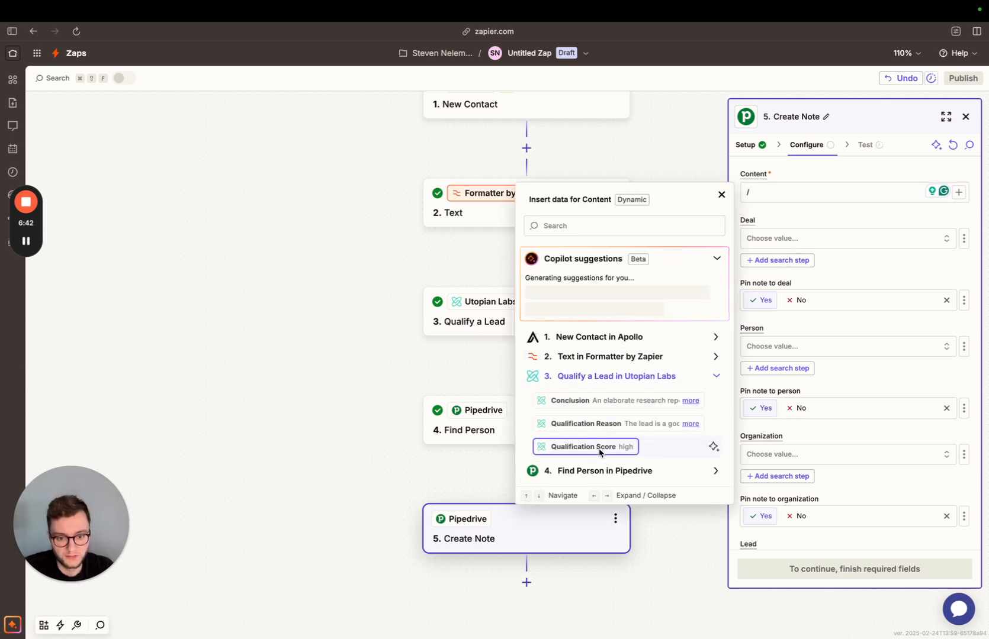
pyautogui.click(615, 422)
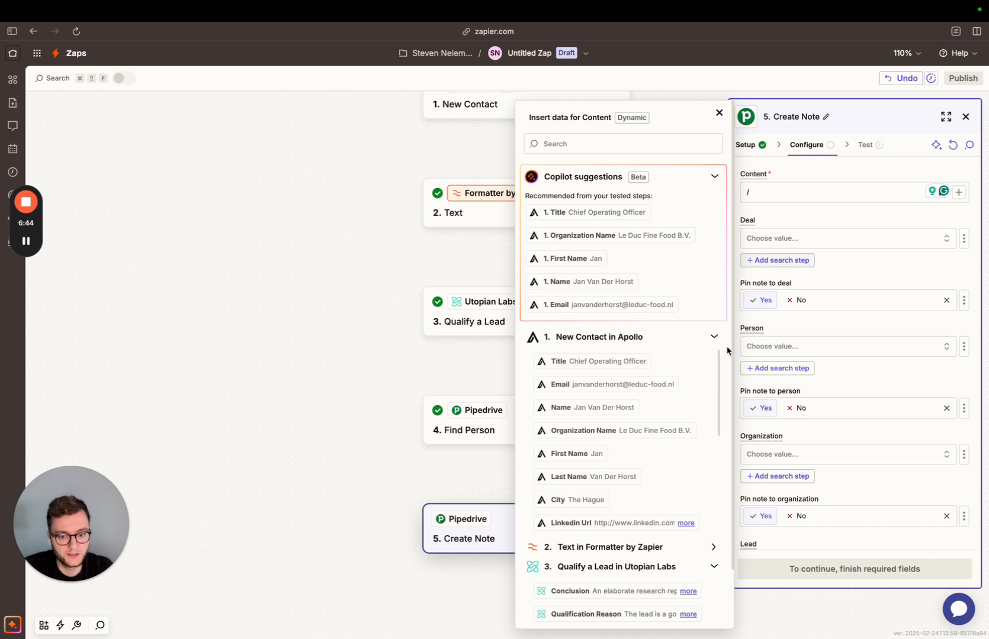
pyautogui.scroll(-5, 628, 486)
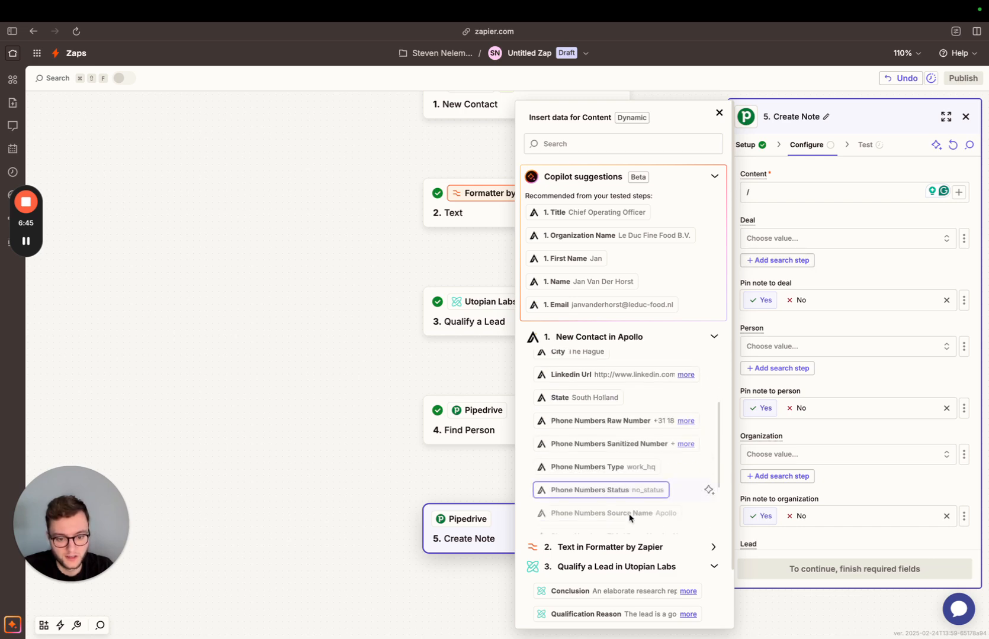
pyautogui.click(629, 615)
pyautogui.click(830, 273)
pyautogui.scroll(-2, 830, 327)
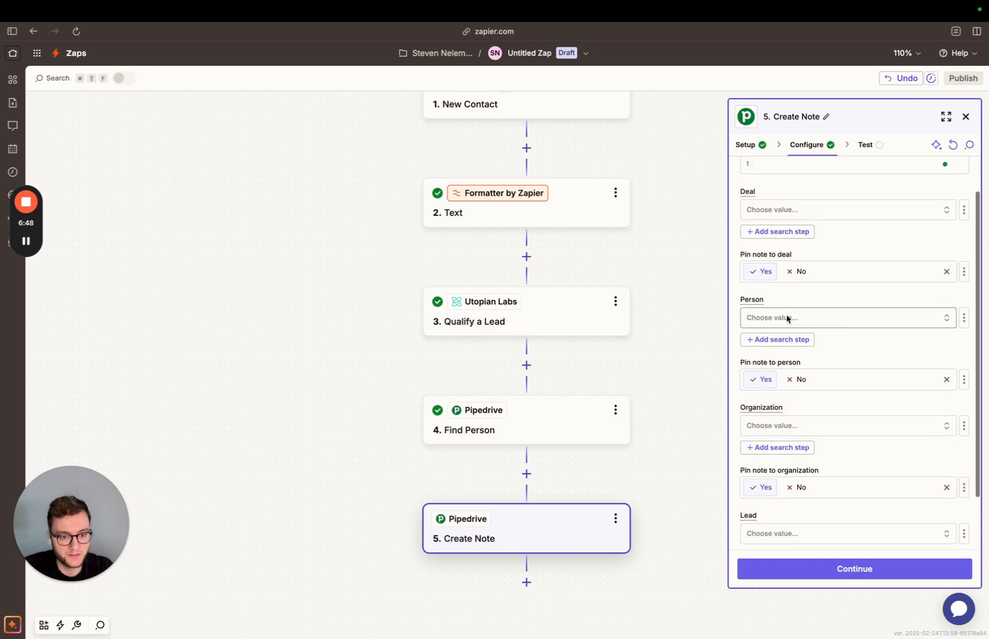
pyautogui.click(787, 319)
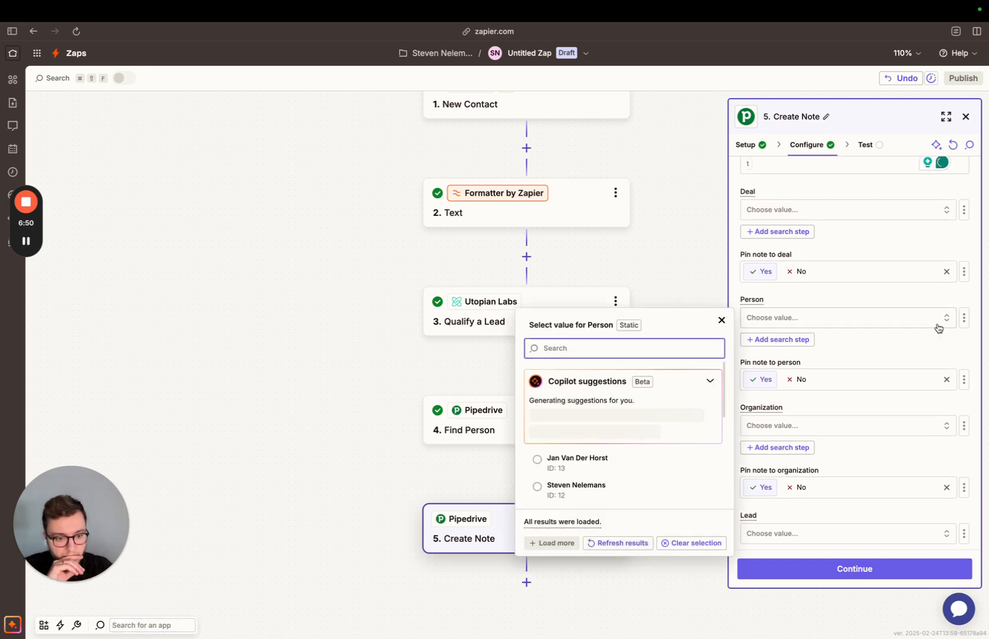
pyautogui.click(963, 318)
pyautogui.click(782, 319)
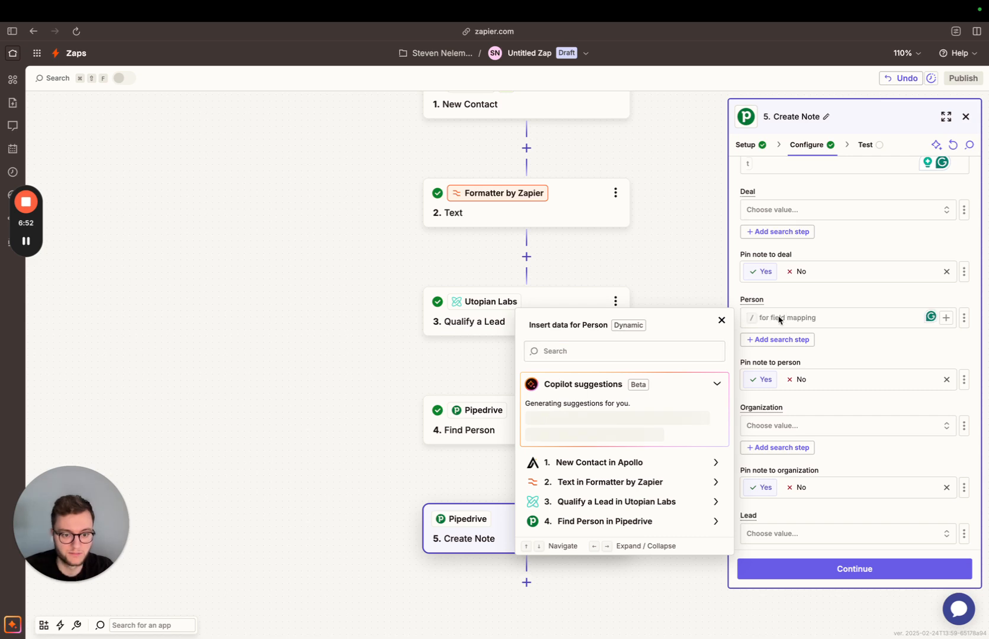
pyautogui.click(638, 527)
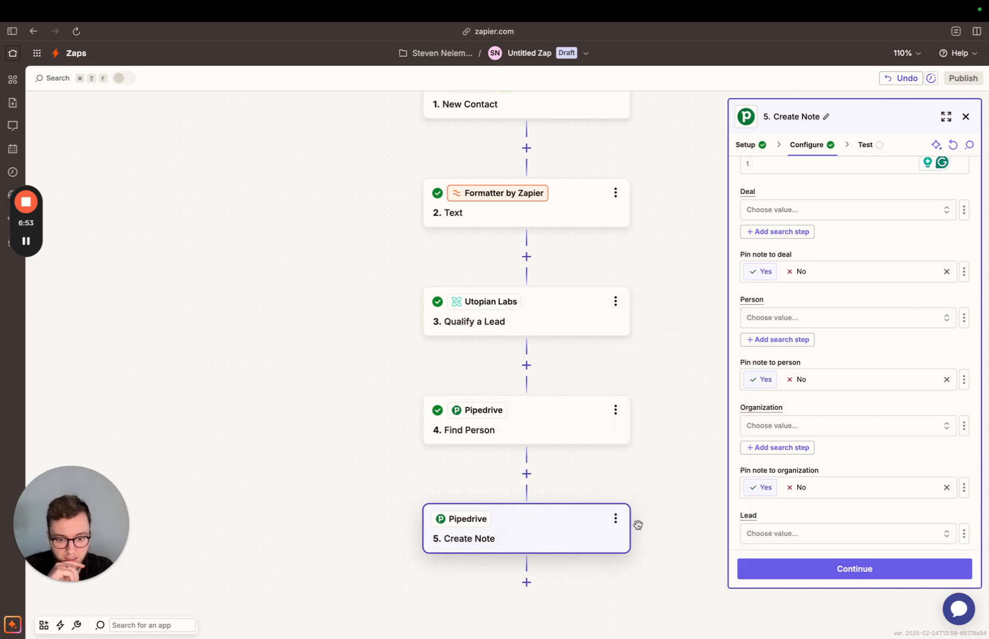
# Switch the note's Person field to a custom value and map it to the ID from Find Person.
pyautogui.click(793, 320)
pyautogui.click(964, 318)
pyautogui.click(900, 375)
pyautogui.click(964, 319)
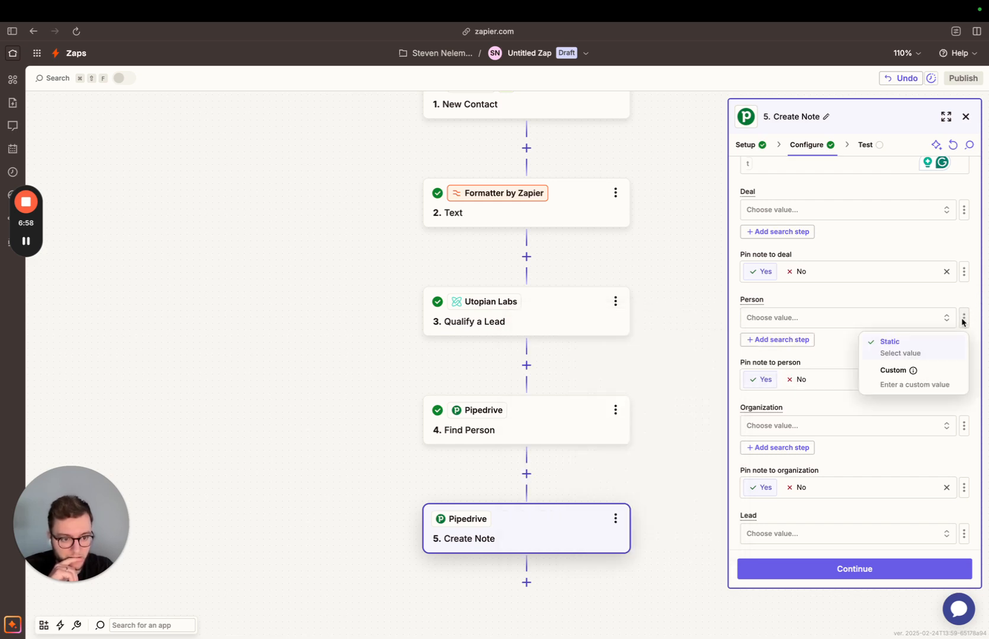
pyautogui.click(952, 378)
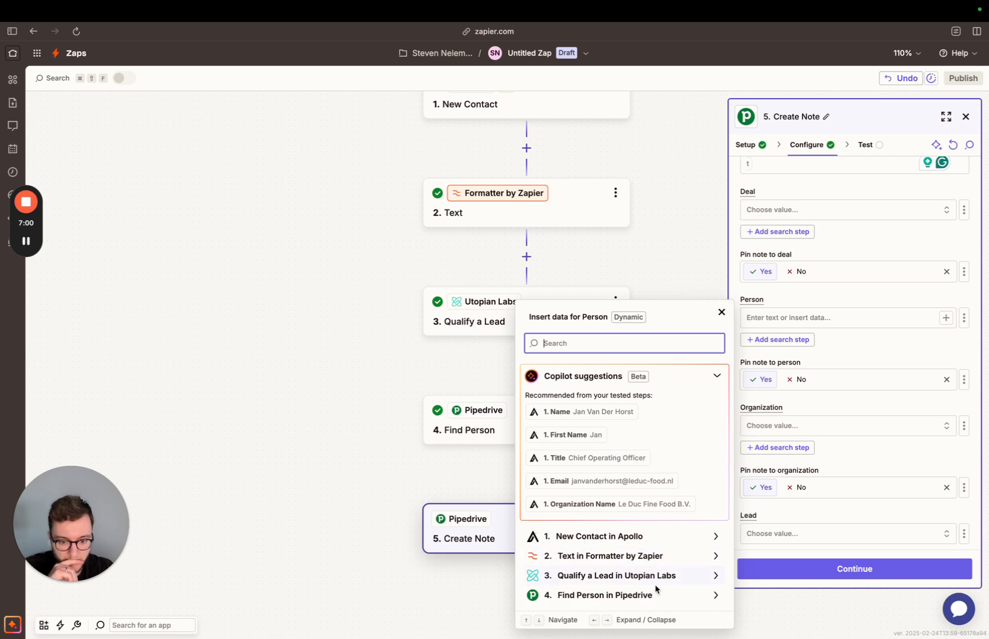
pyautogui.click(604, 405)
pyautogui.click(592, 429)
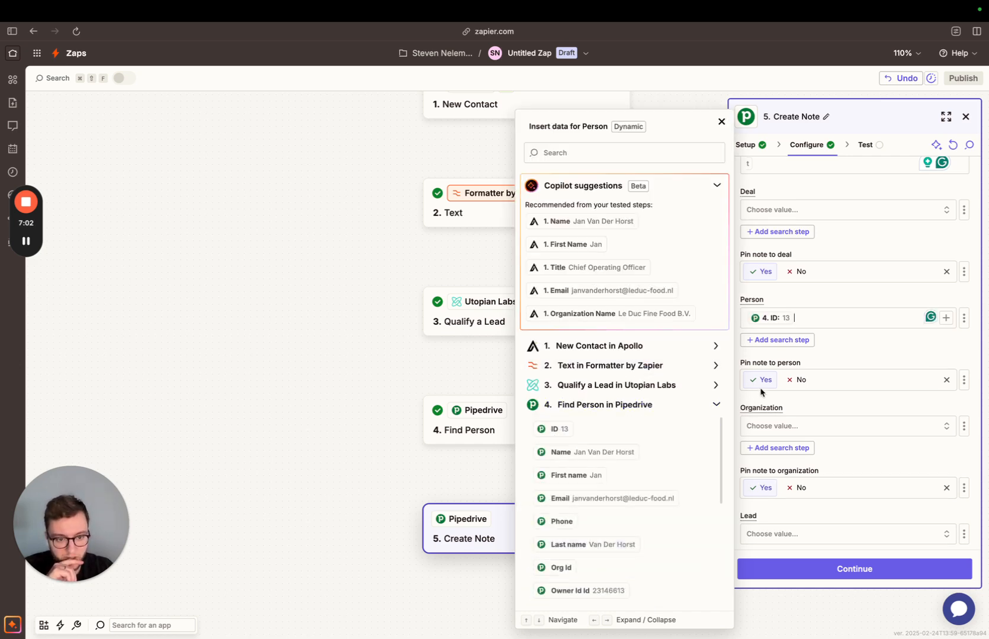
pyautogui.click(871, 372)
# Finish the Create Note configuration, review the data prepared for its test, and close the step.
pyautogui.click(860, 569)
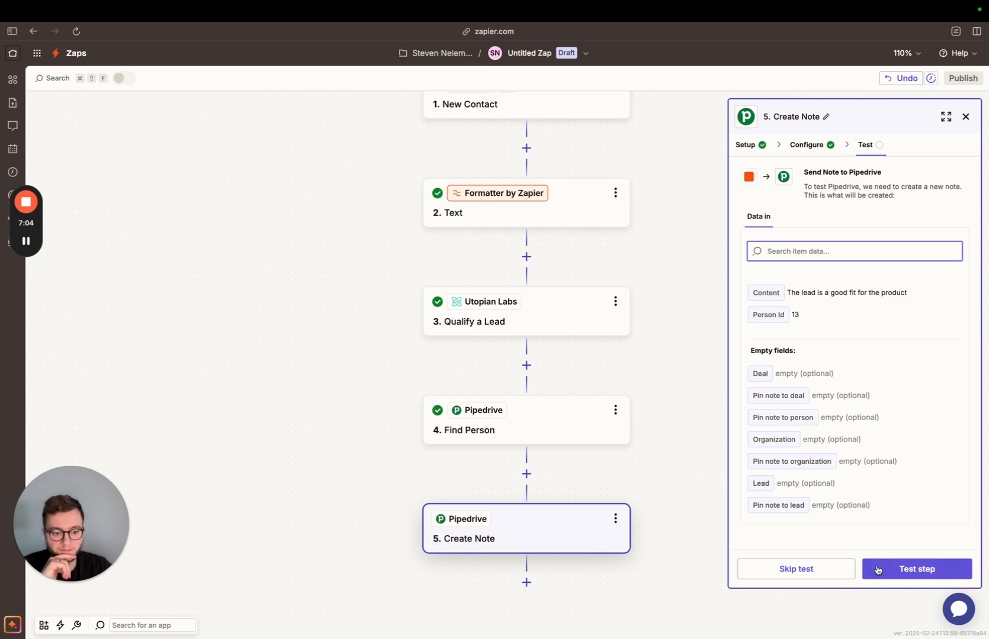
pyautogui.scroll(1, 548, 380)
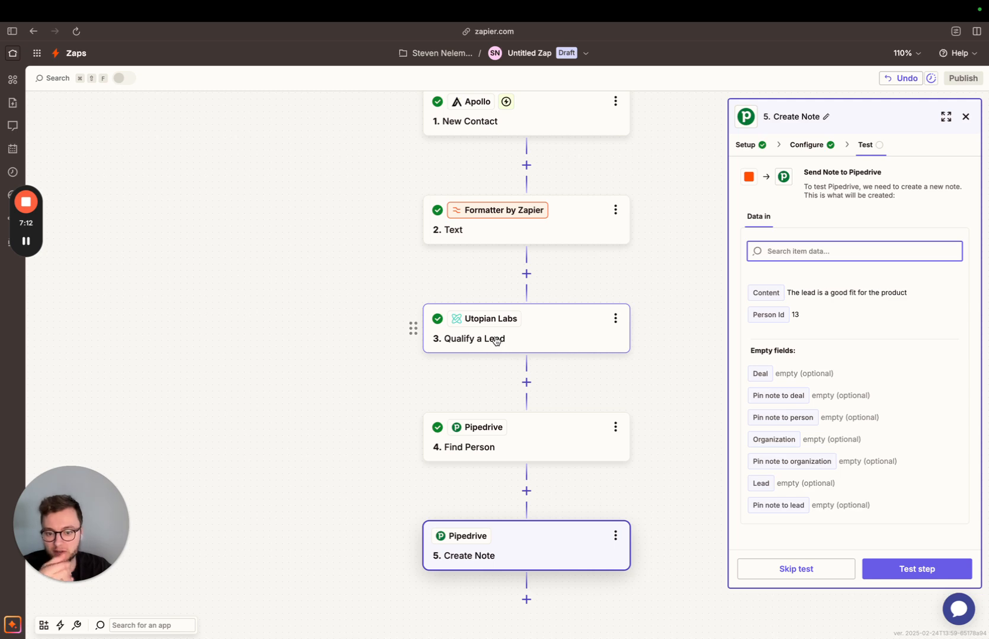
pyautogui.click(965, 118)
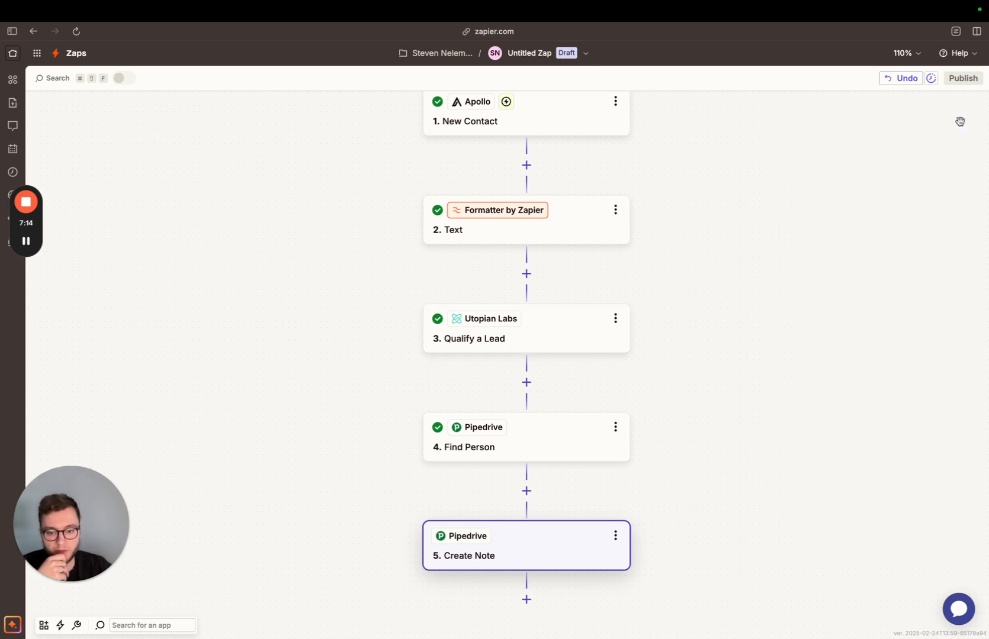
# Insert a Filter step after Qualify a Lead that continues only if the Qualification Score exactly matches "high".
pyautogui.click(526, 382)
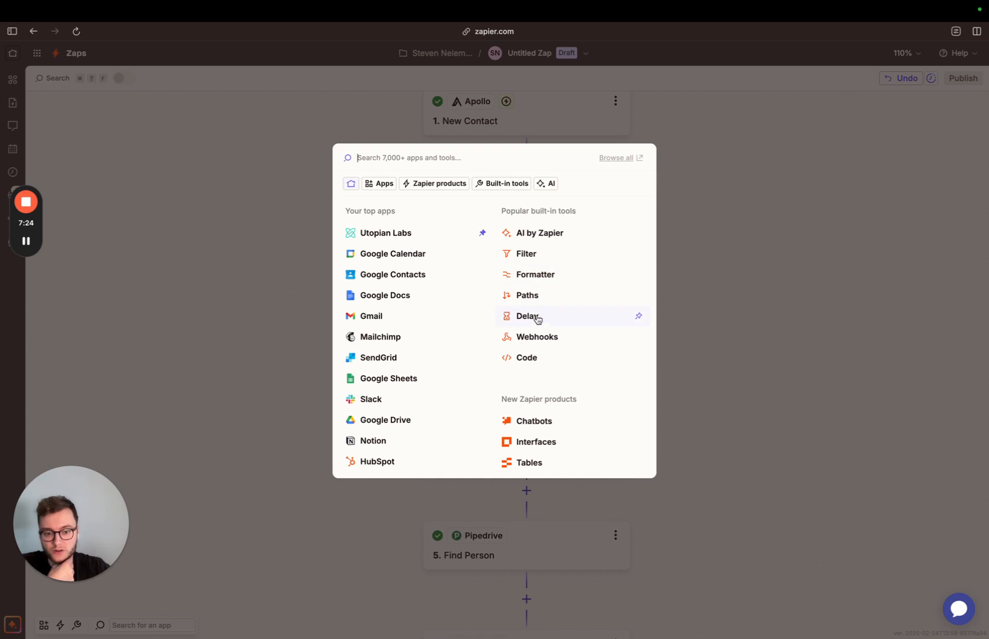
pyautogui.click(542, 253)
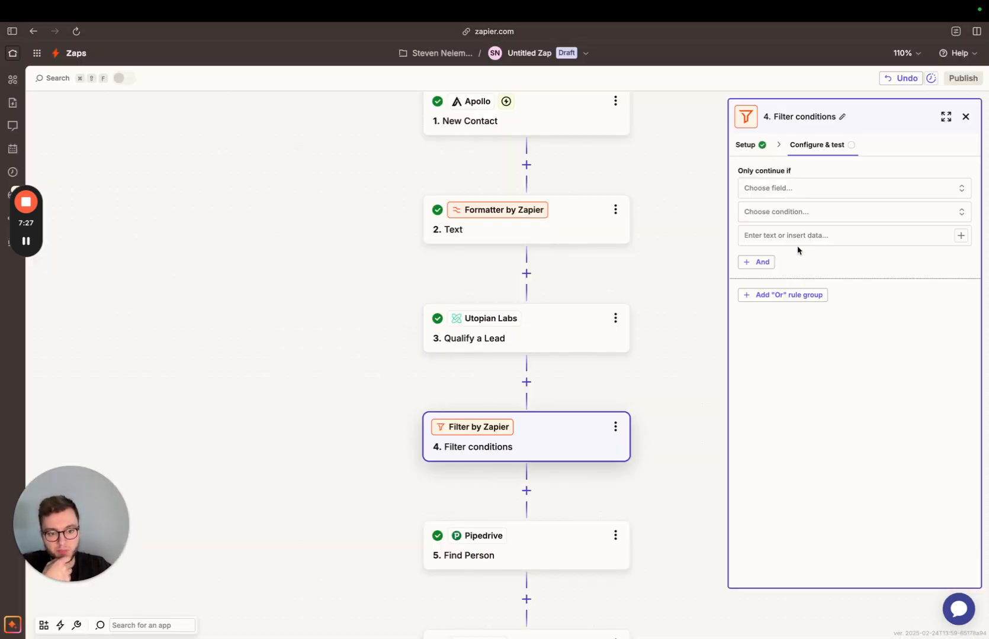
pyautogui.click(778, 188)
pyautogui.click(577, 372)
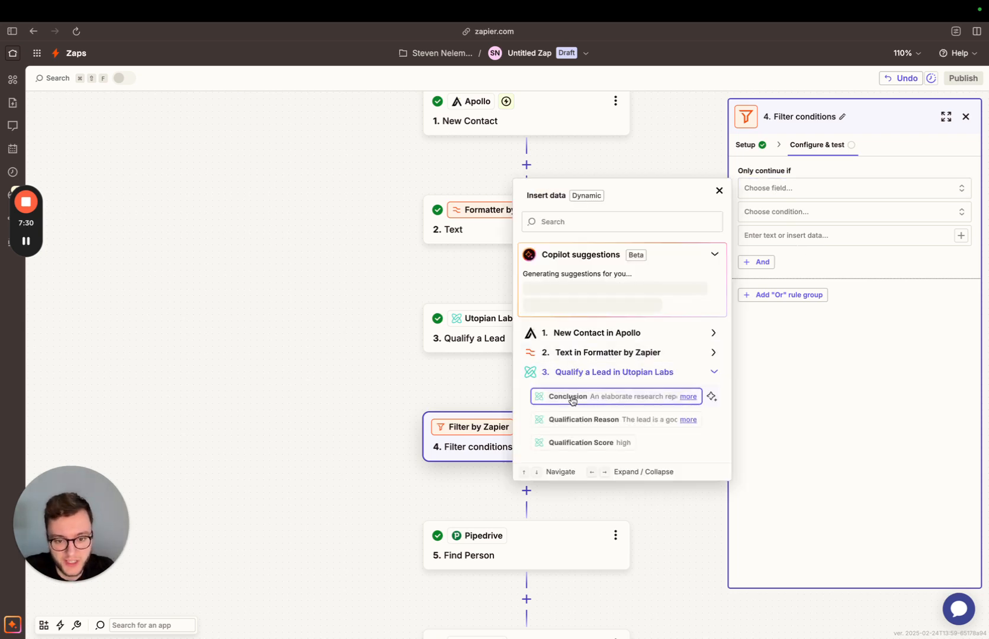
pyautogui.click(589, 441)
pyautogui.click(796, 221)
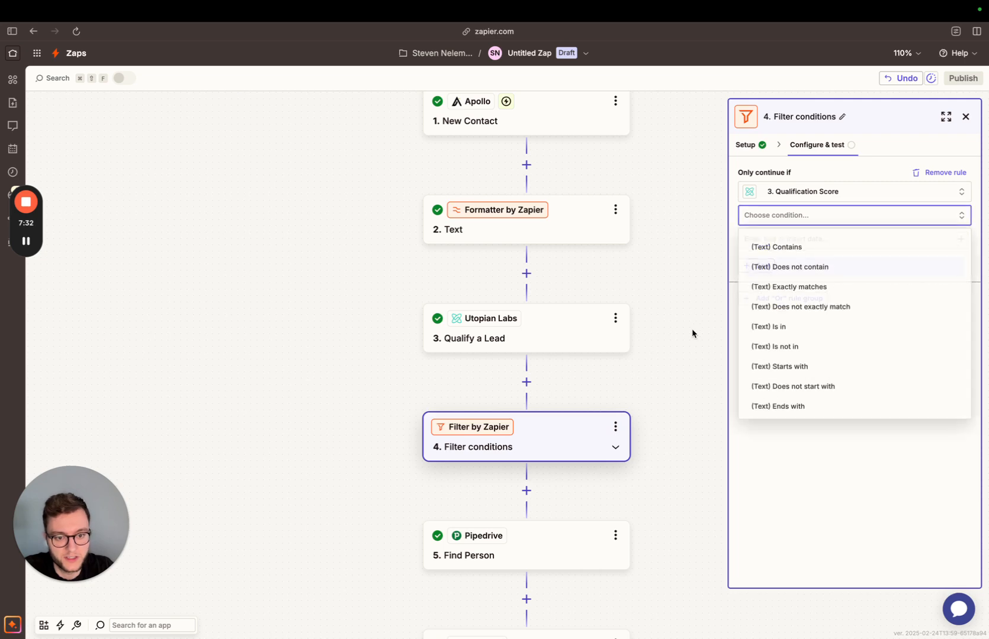
pyautogui.click(815, 289)
pyautogui.click(829, 240)
pyautogui.write('hihg')
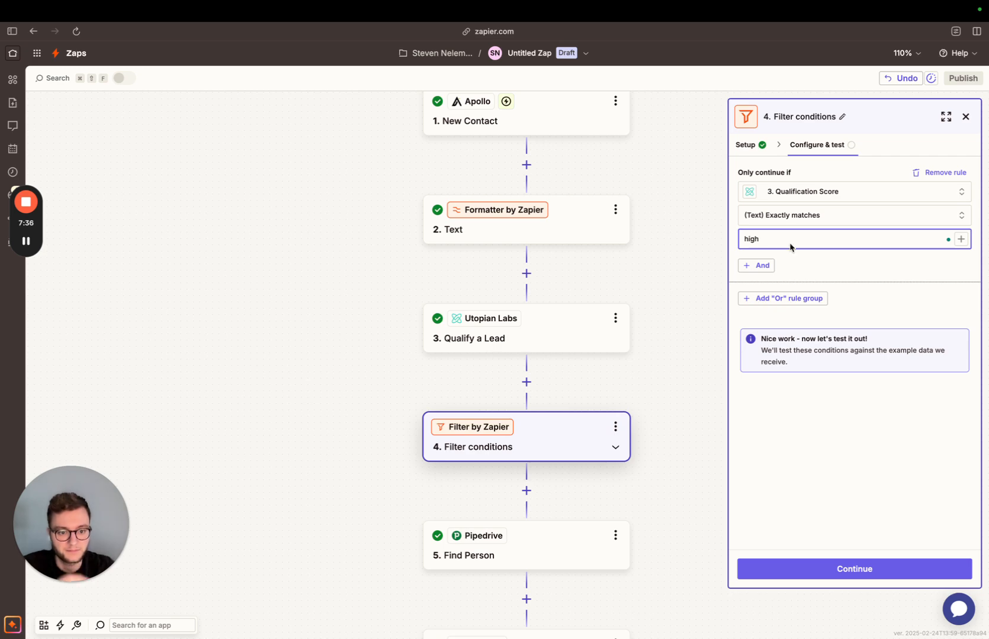
# Test the filter conditions and examine whether the Zap would continue for the test record.
pyautogui.click(863, 569)
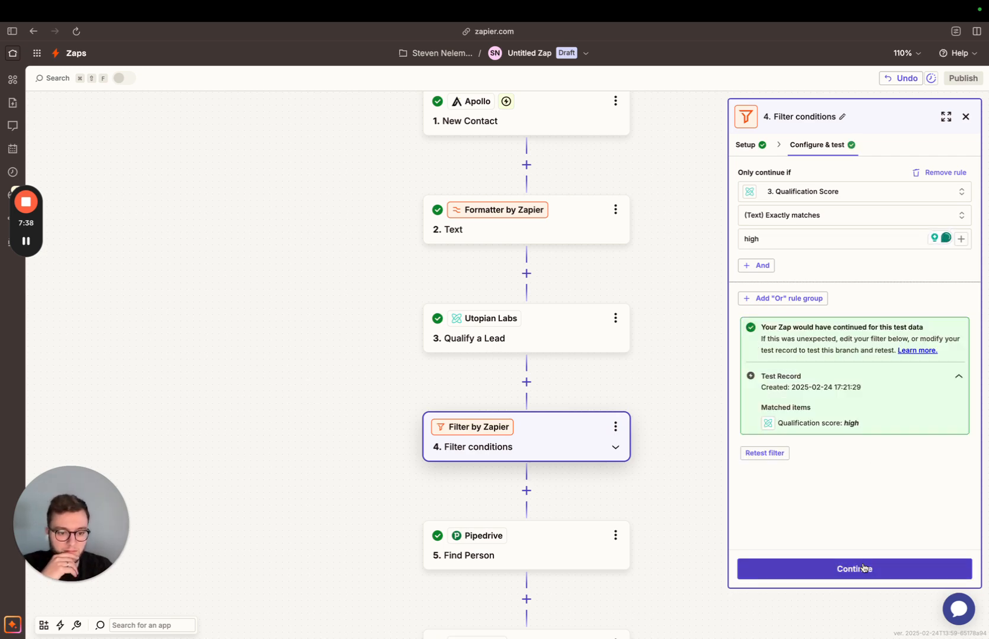
pyautogui.moveTo(761, 327); pyautogui.dragTo(927, 328)
pyautogui.click(912, 342)
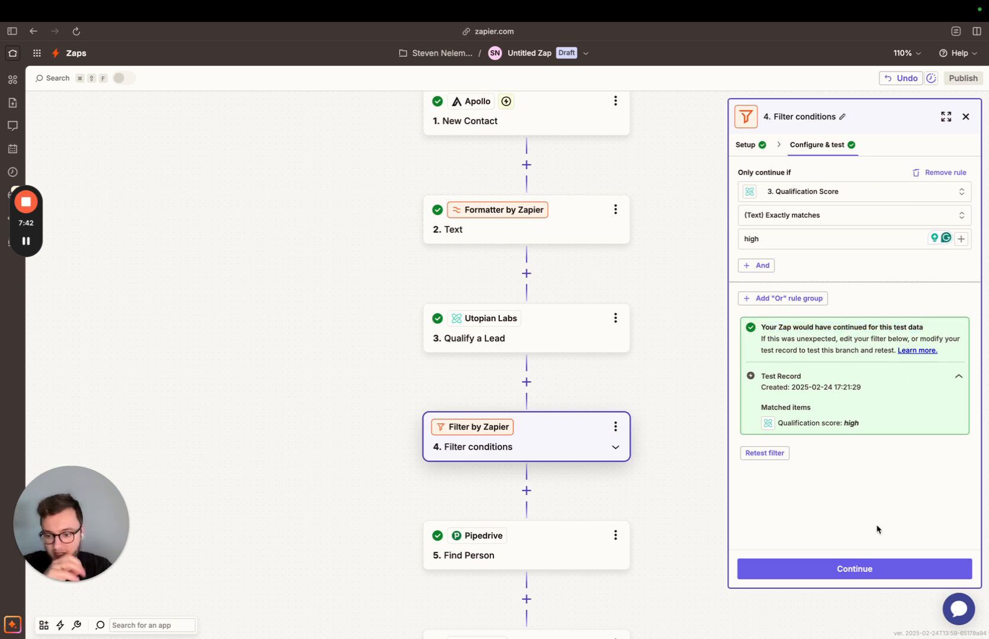
# Change the filter's comparison value to "highj" and test the conditions with it.
pyautogui.click(775, 237)
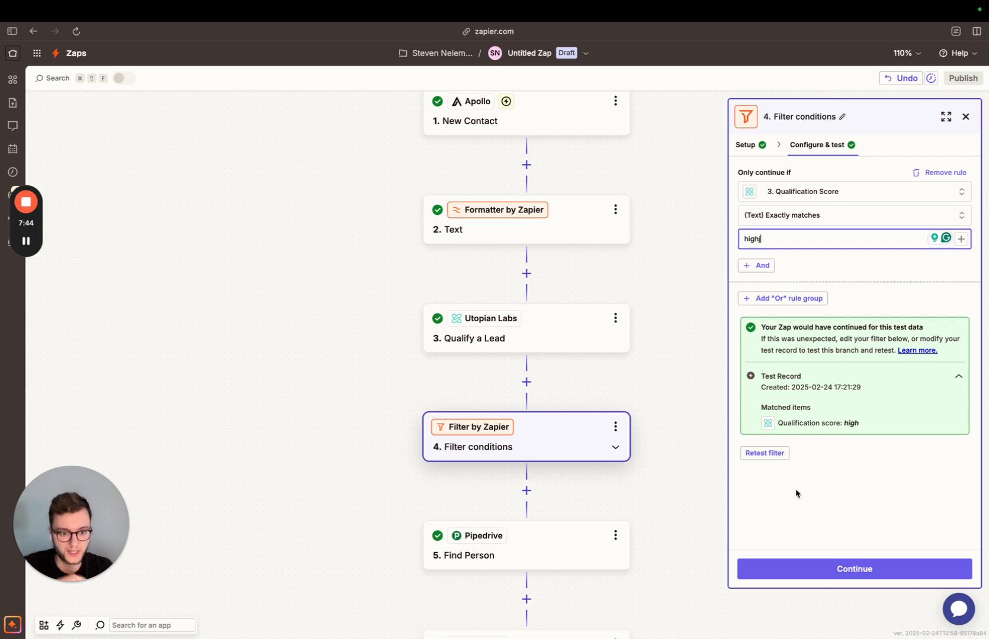
pyautogui.click(868, 573)
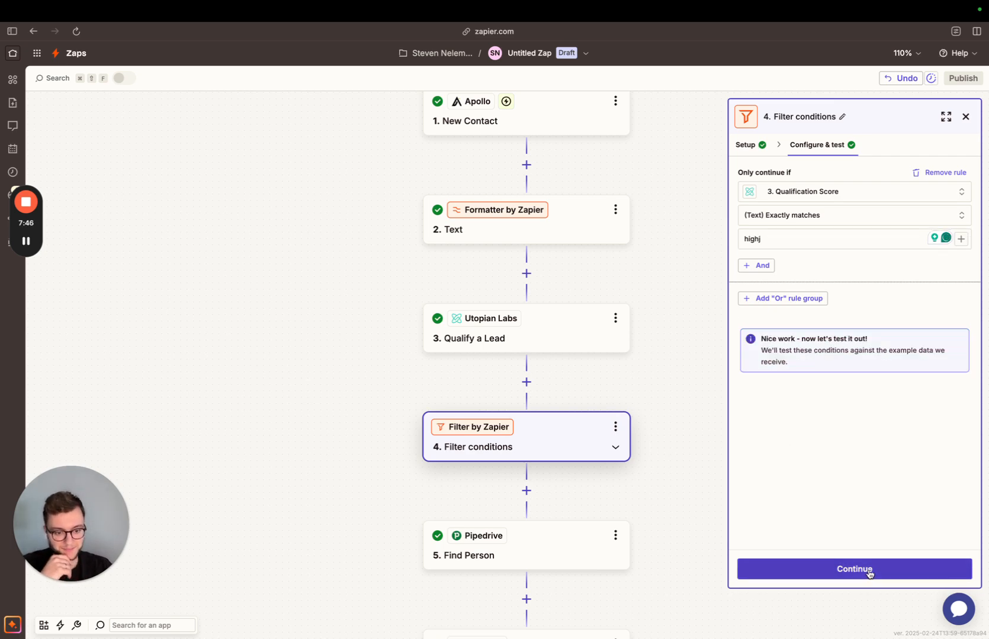
pyautogui.click(868, 572)
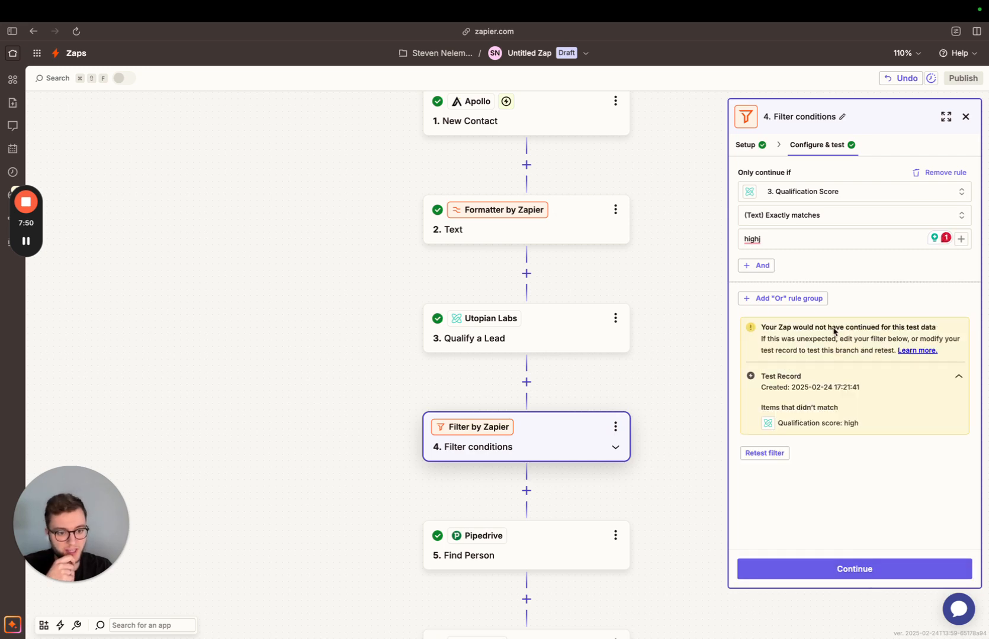
# Set the filter's comparison value back to "high" and retest the conditions.
pyautogui.click(812, 237)
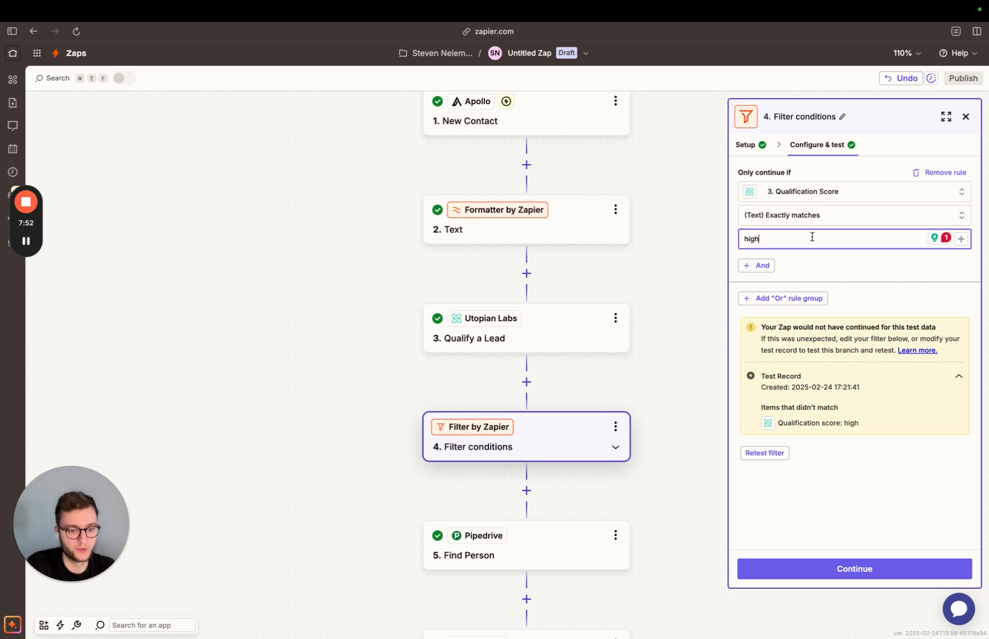
pyautogui.click(844, 509)
pyautogui.click(863, 567)
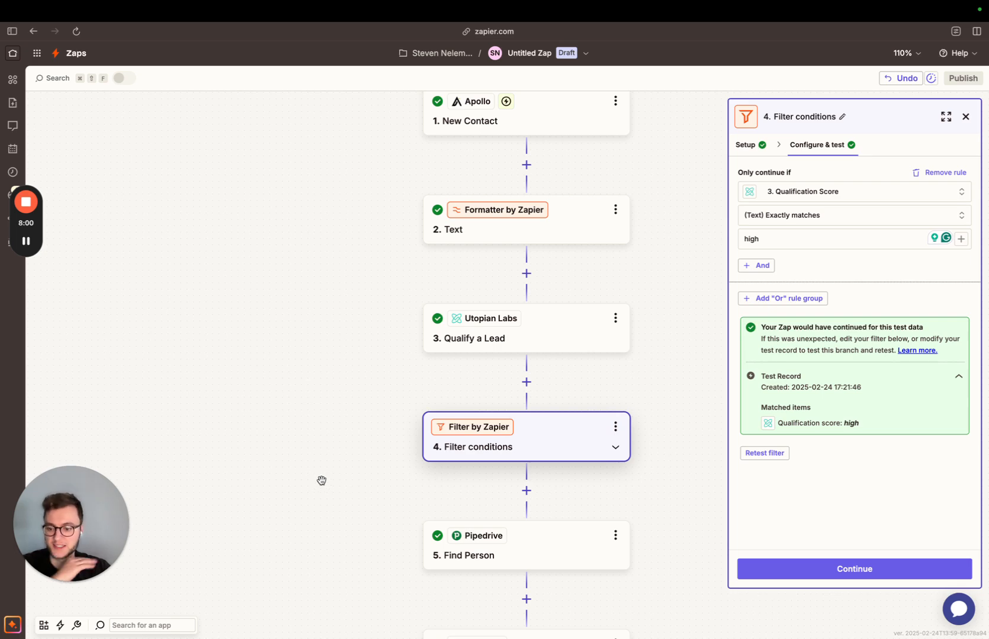
# Delete the Filter conditions, Find Person and Create Note steps from the Zap.
pyautogui.click(615, 426)
pyautogui.click(670, 533)
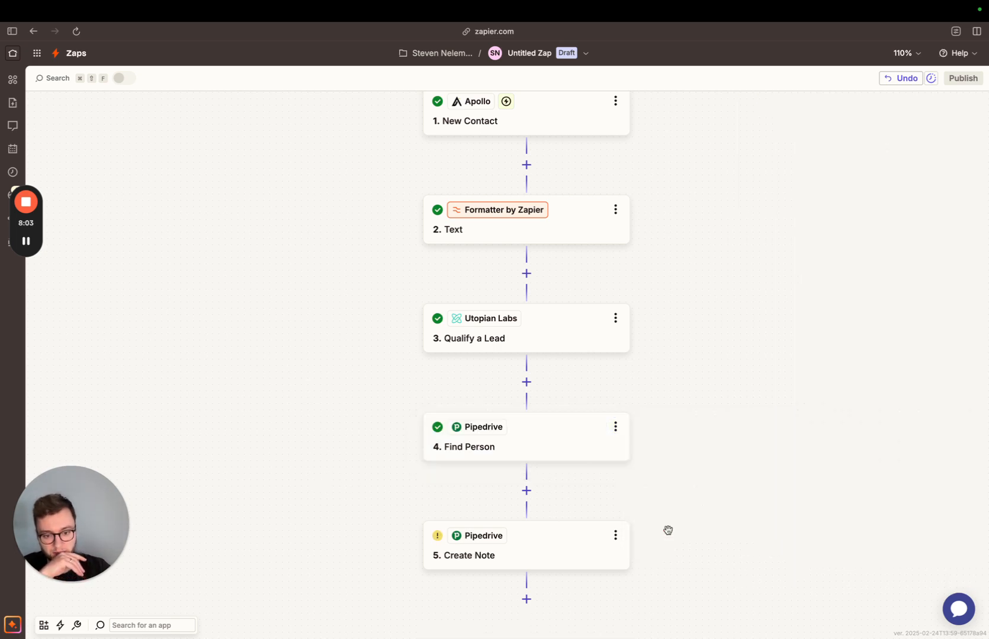
pyautogui.click(616, 426)
pyautogui.click(669, 532)
pyautogui.click(613, 424)
pyautogui.click(613, 424)
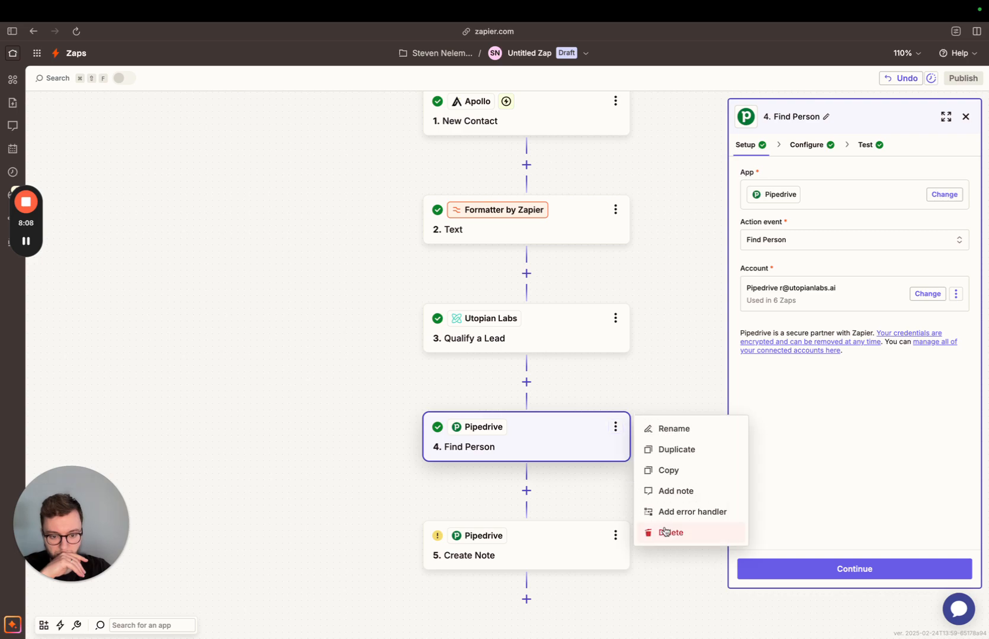
pyautogui.click(667, 532)
pyautogui.click(632, 424)
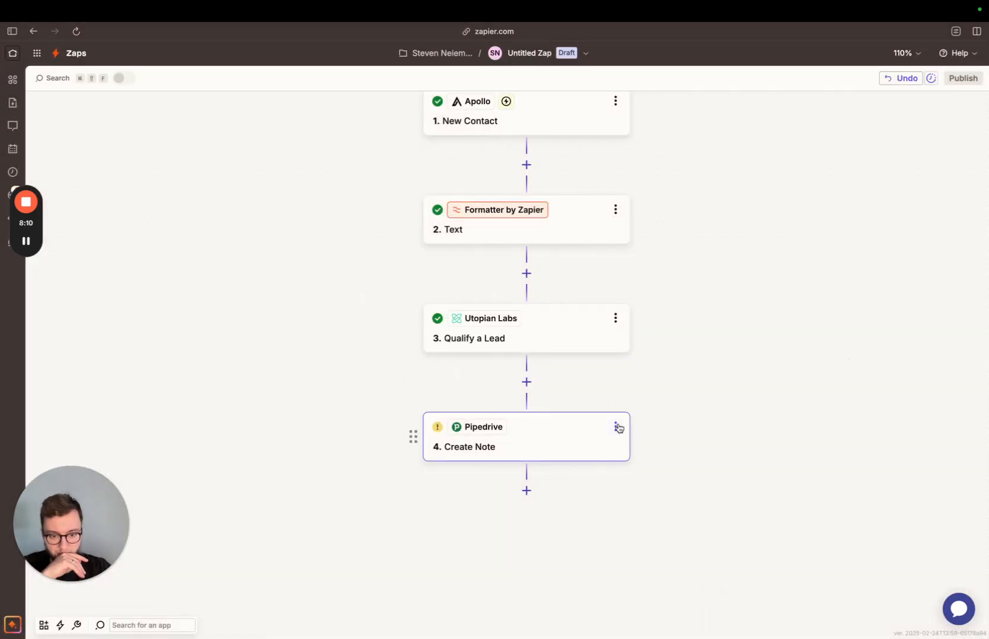
pyautogui.click(615, 427)
pyautogui.click(675, 531)
pyautogui.click(677, 531)
# Add Paths after the Qualify a Lead step and set Path A to continue if Qualification Score exactly matches "high", testing the rule.
pyautogui.click(526, 382)
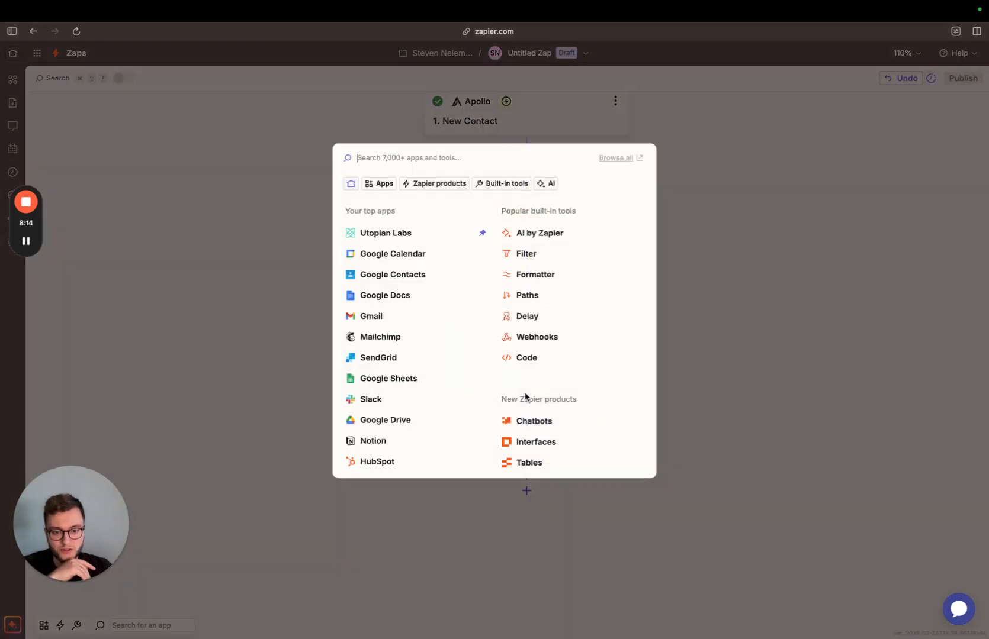
pyautogui.click(527, 296)
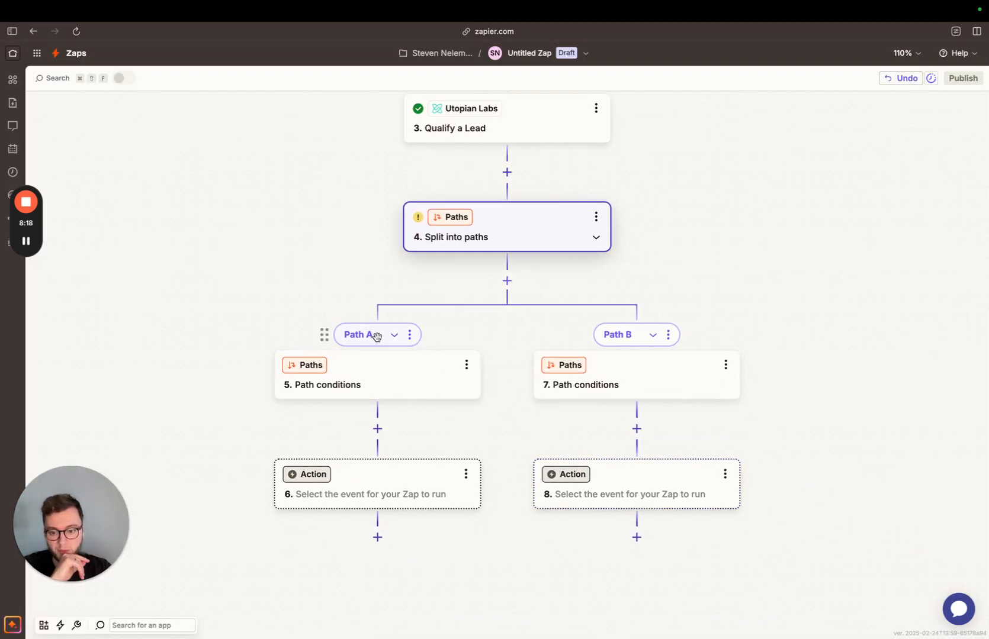
pyautogui.click(355, 394)
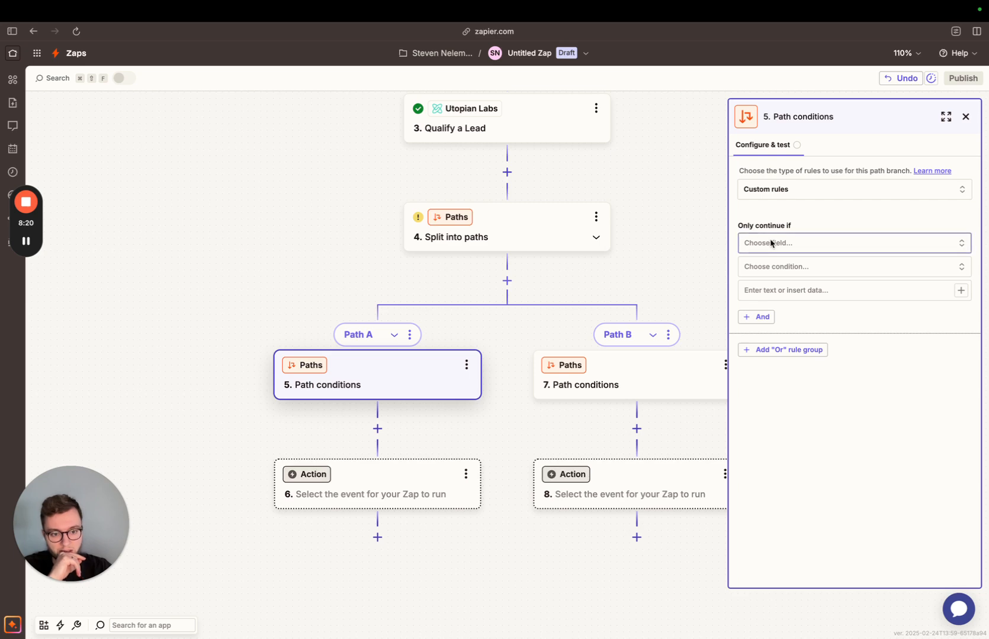
pyautogui.click(770, 243)
pyautogui.click(640, 427)
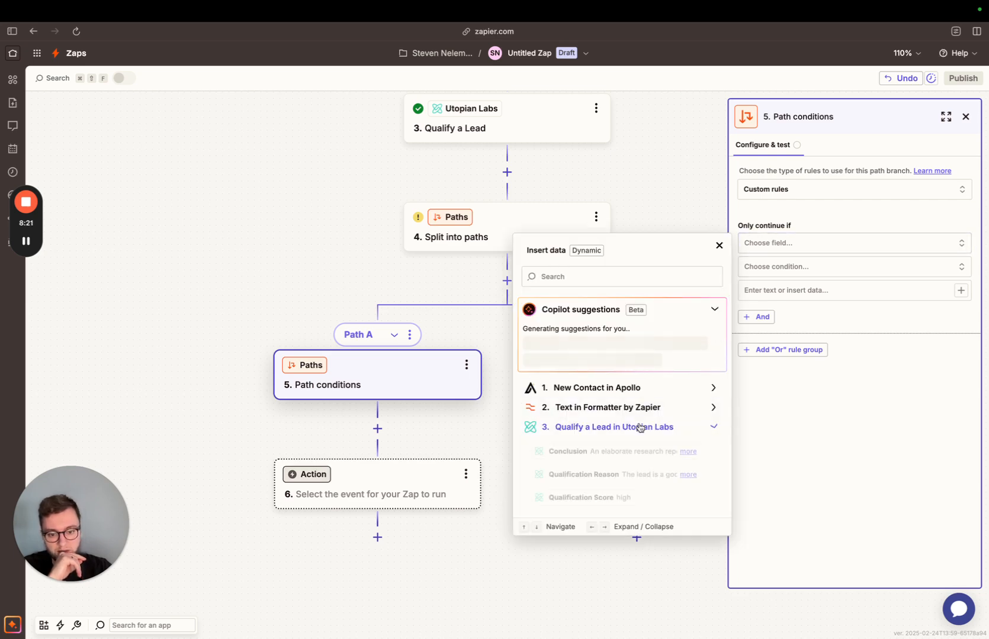
pyautogui.click(596, 498)
pyautogui.click(783, 270)
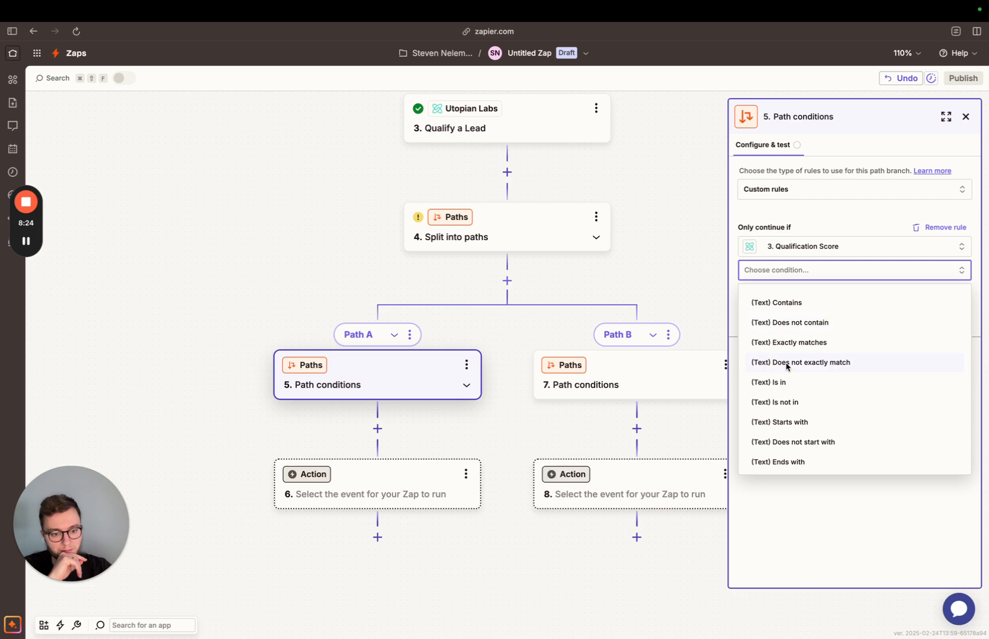
pyautogui.click(795, 341)
pyautogui.click(795, 291)
pyautogui.write('high')
pyautogui.click(860, 568)
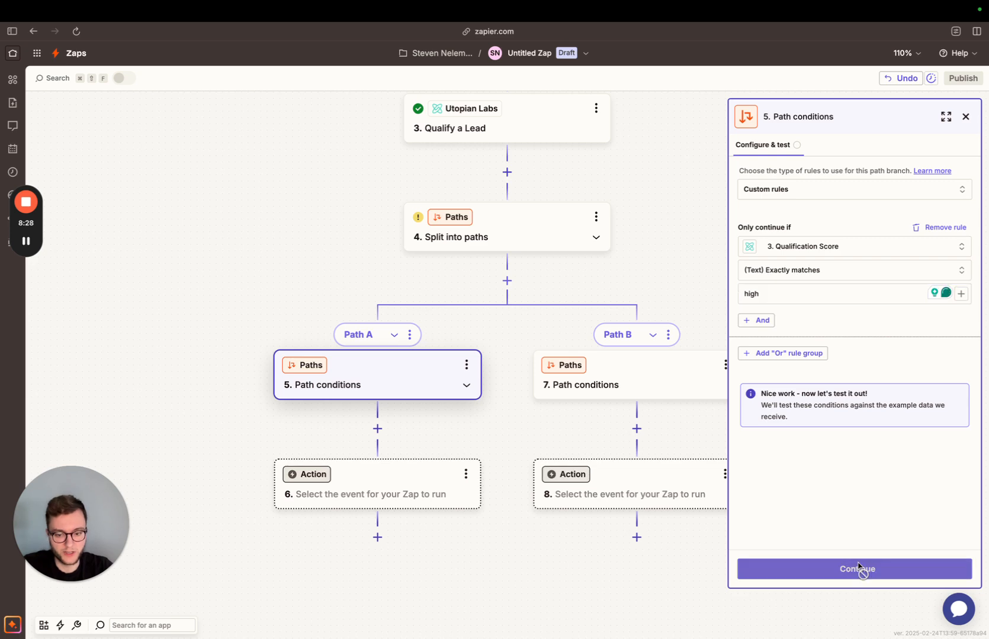
# Set Path B's conditions to continue if Qualification Score does not exactly match "high" and test them.
pyautogui.click(612, 368)
pyautogui.click(775, 243)
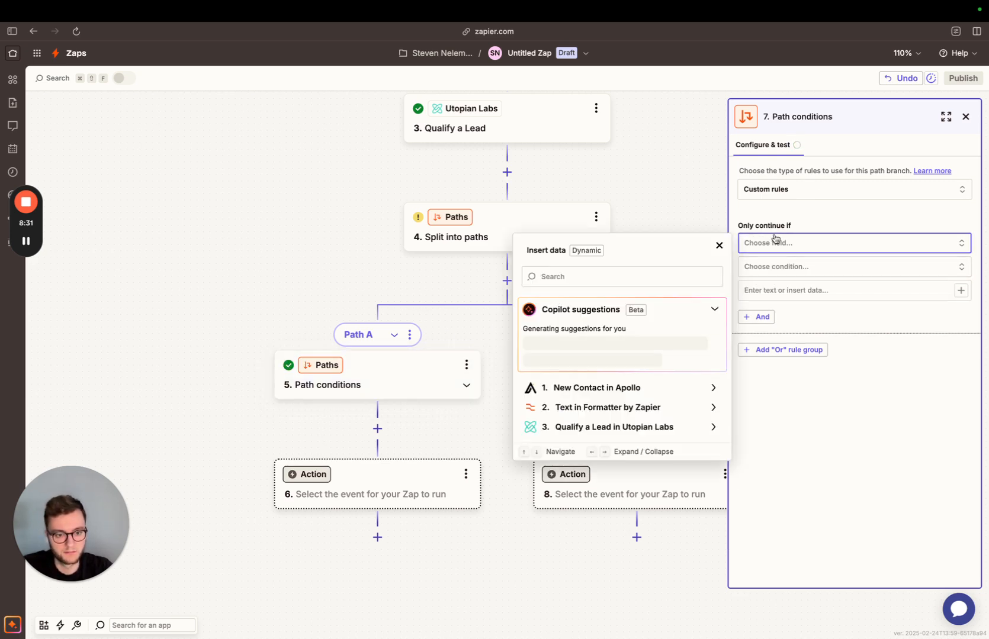
pyautogui.click(637, 431)
pyautogui.click(619, 498)
pyautogui.click(808, 269)
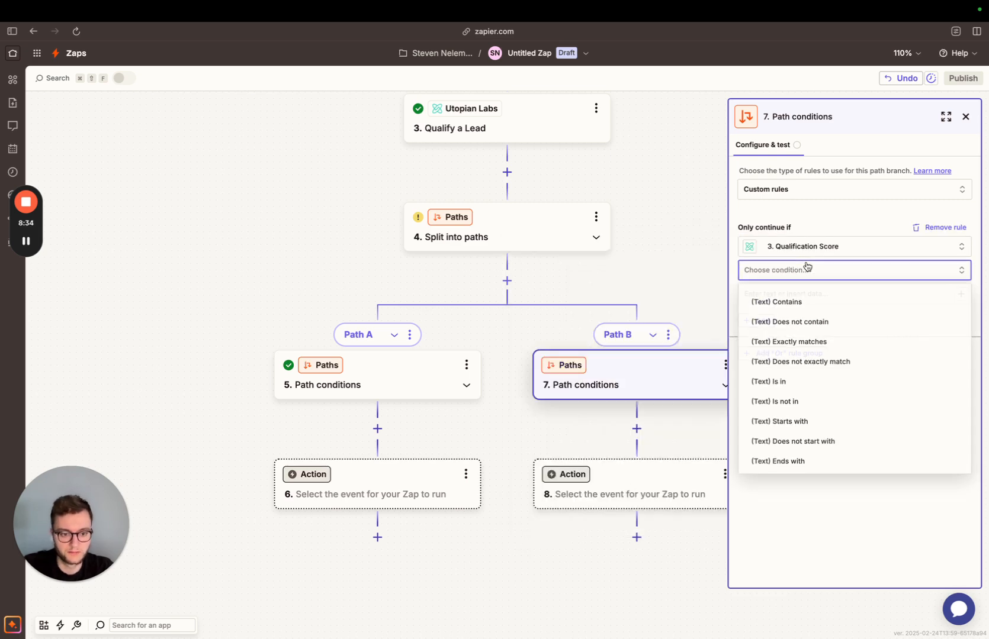
pyautogui.click(788, 362)
pyautogui.click(797, 292)
pyautogui.write('high')
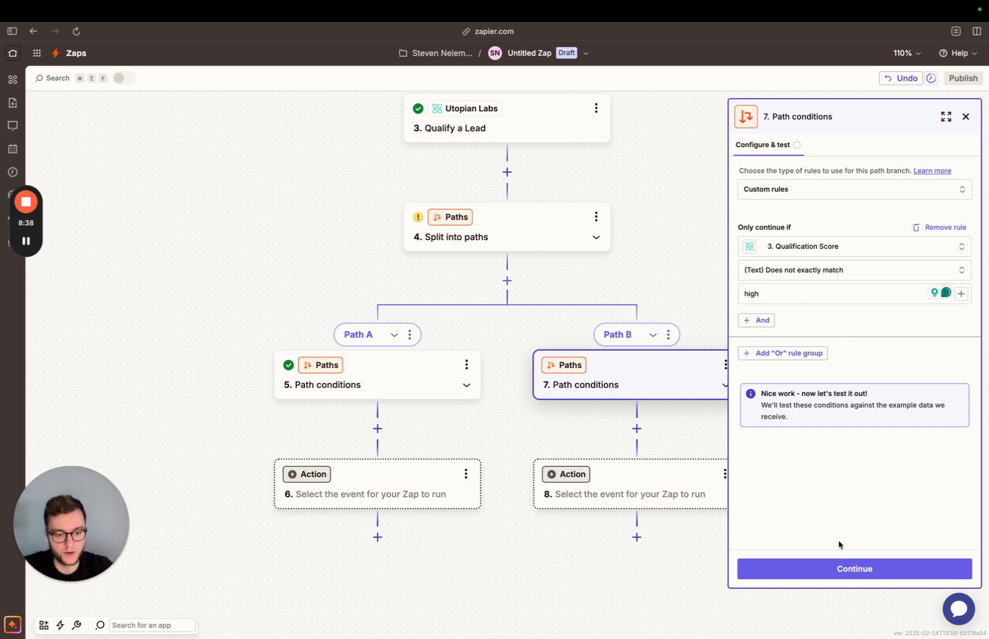
pyautogui.click(841, 570)
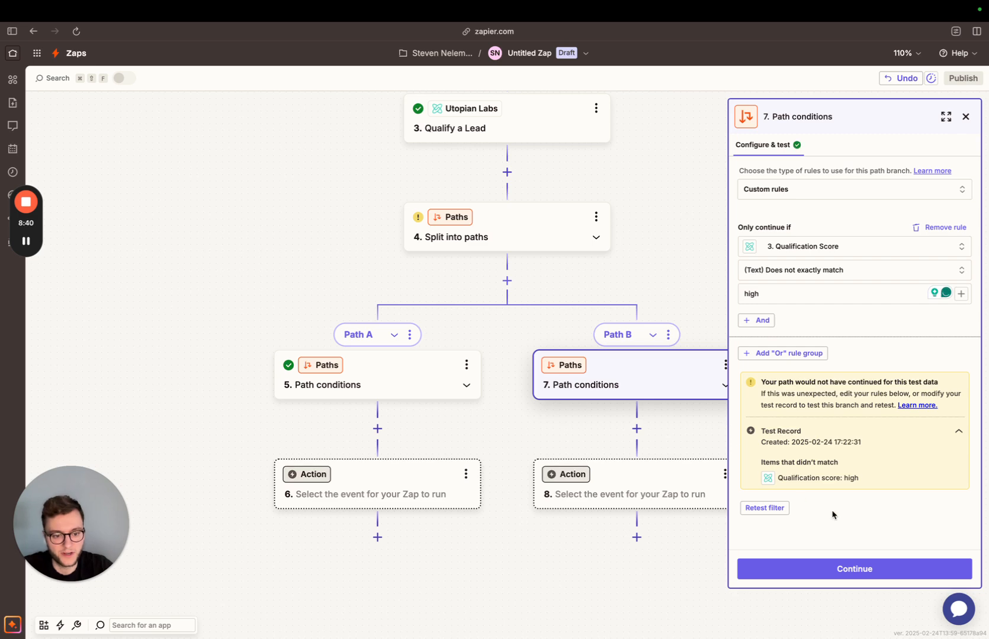
# Set Path A's empty action to Utopian Labs with the Write a Sequence of Emails event and proceed to its configuration.
pyautogui.click(338, 384)
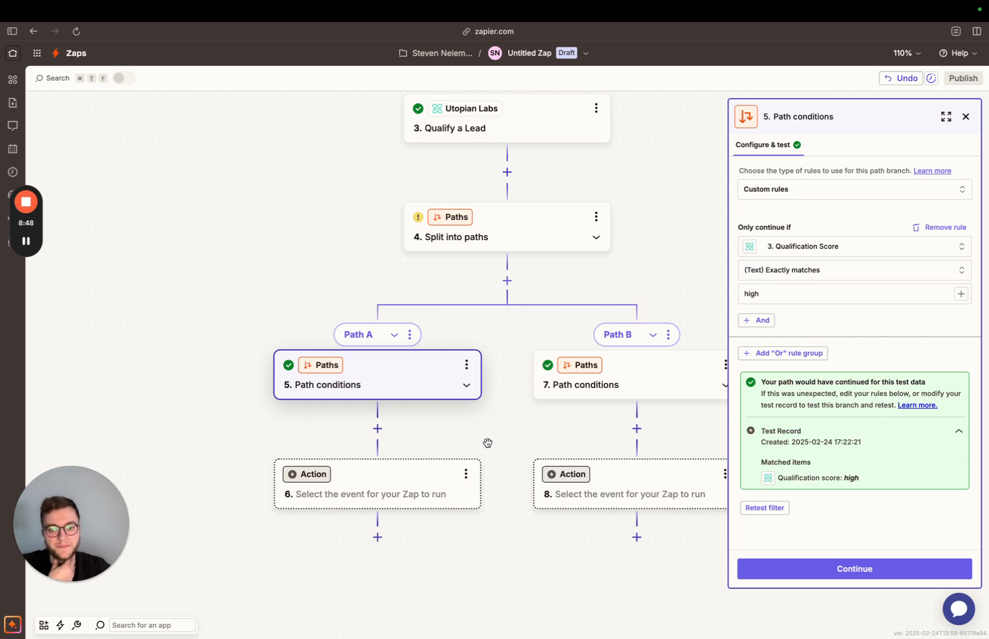
pyautogui.scroll(3, 493, 421)
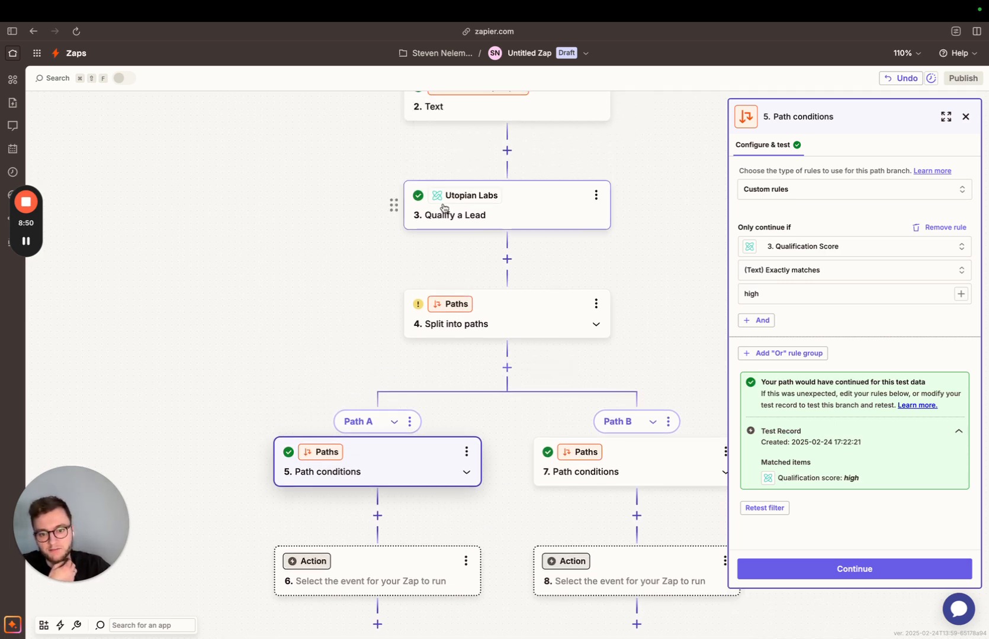
pyautogui.scroll(2, 507, 296)
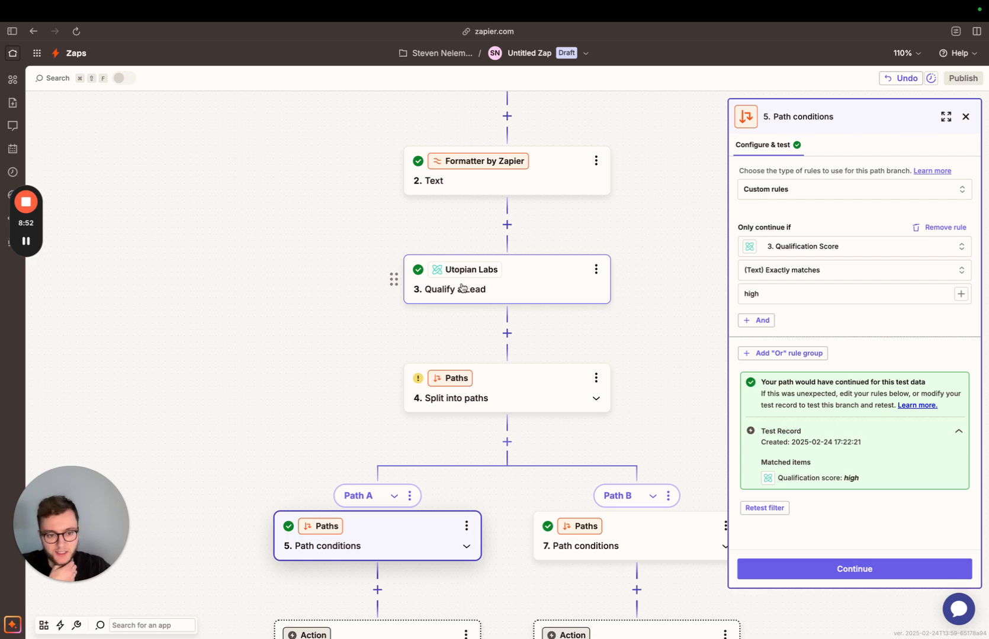
pyautogui.scroll(-4, 462, 289)
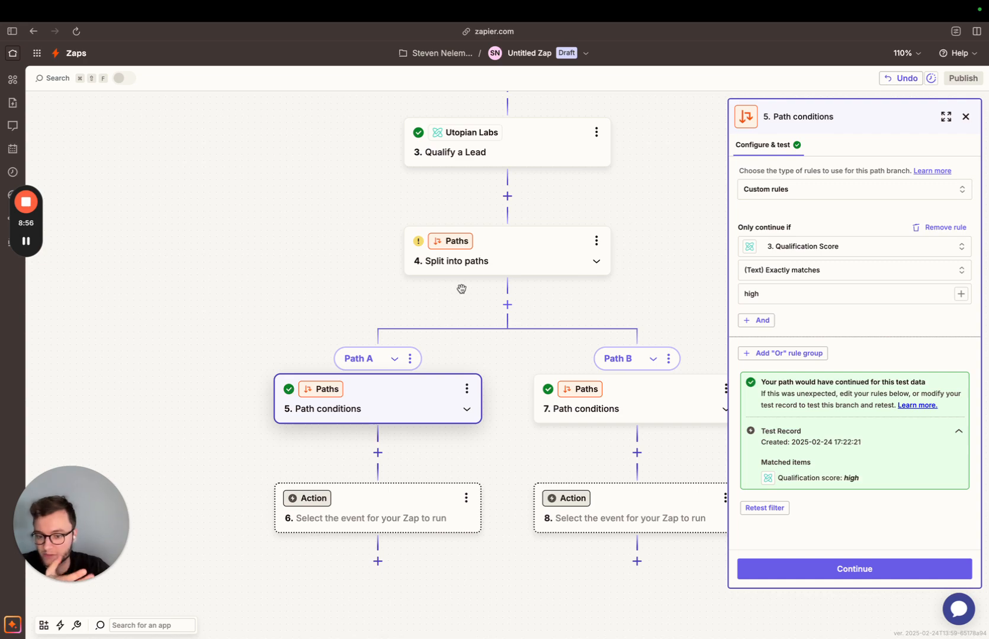
pyautogui.click(421, 496)
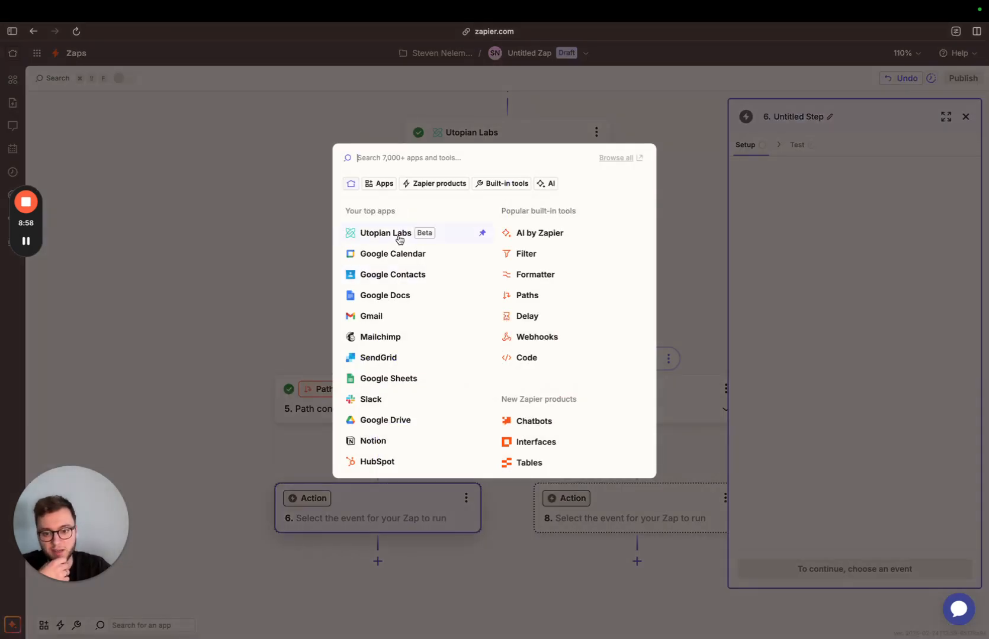
pyautogui.click(400, 239)
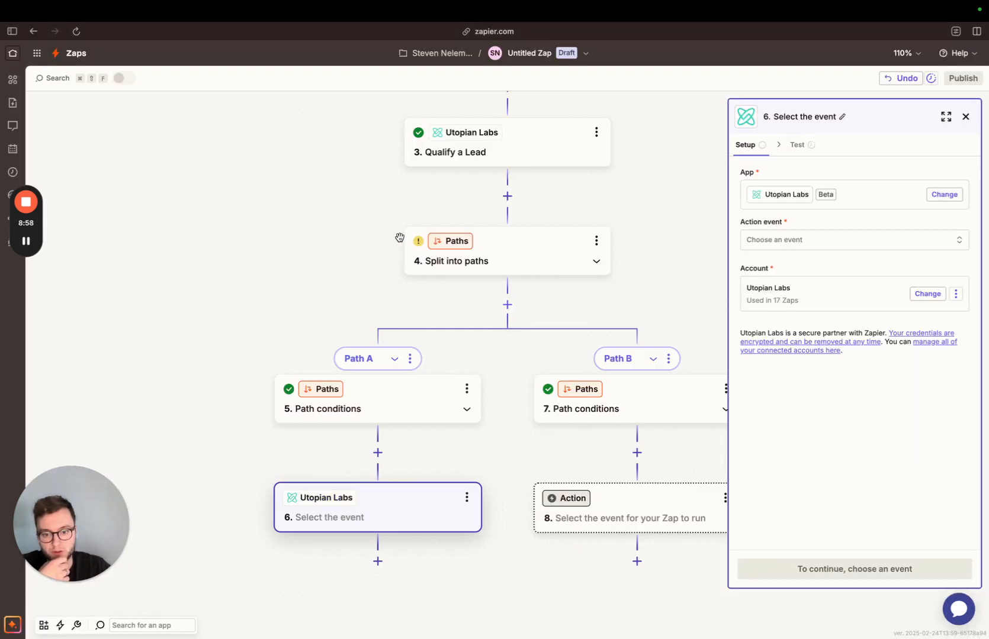
pyautogui.click(790, 243)
pyautogui.scroll(-2, 599, 404)
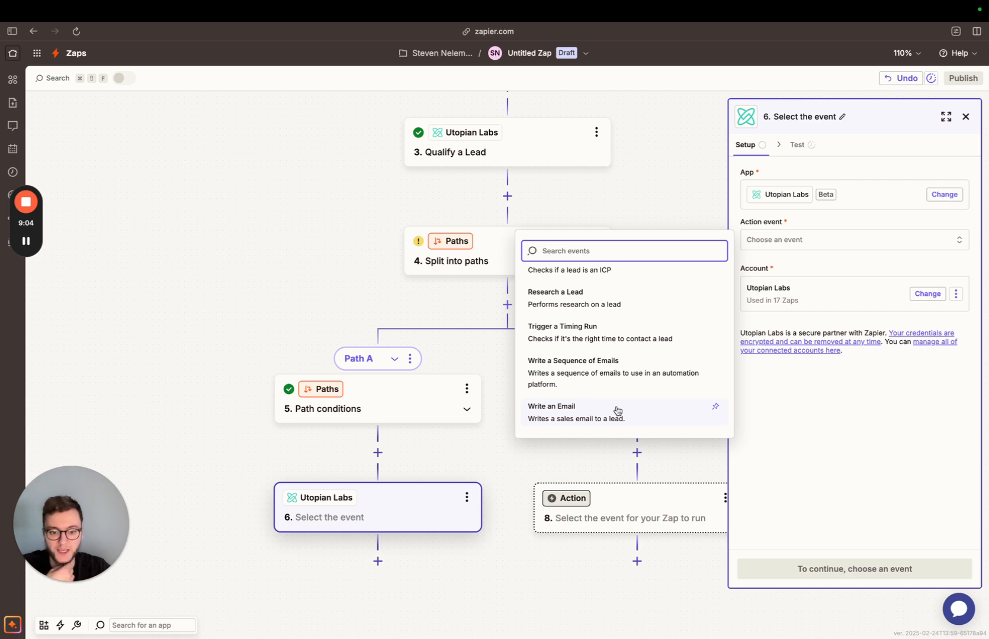
pyautogui.click(600, 384)
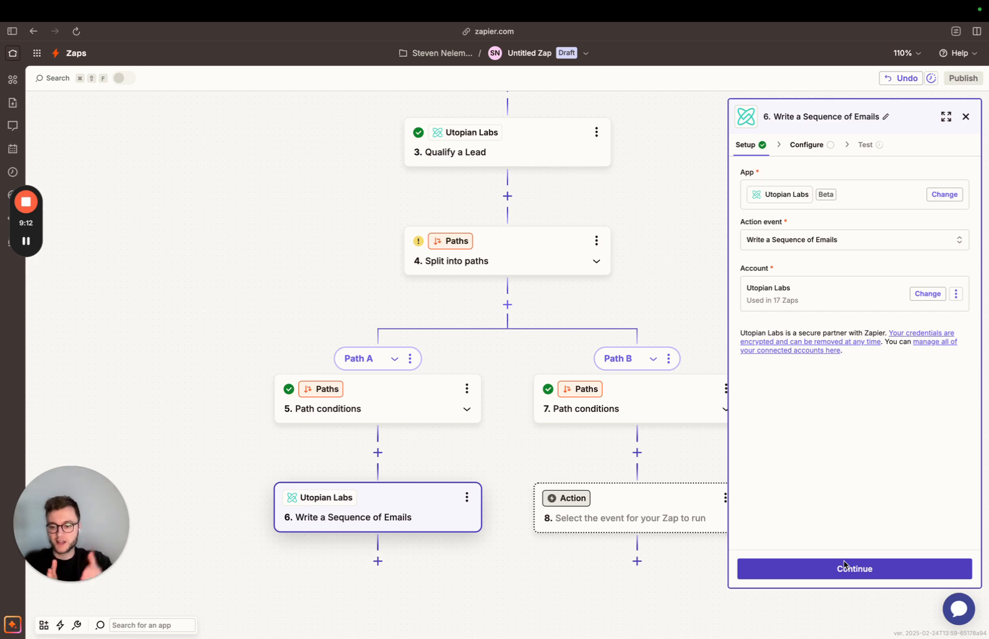
pyautogui.click(843, 570)
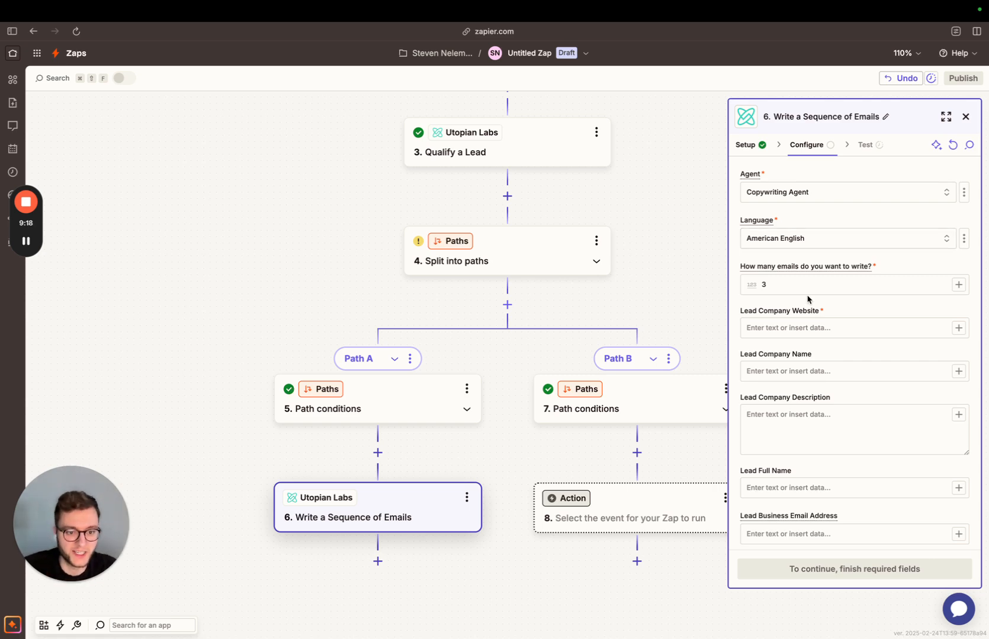
# Set the email sequence's language to Dutch and the number of emails to write to 2.
pyautogui.click(793, 239)
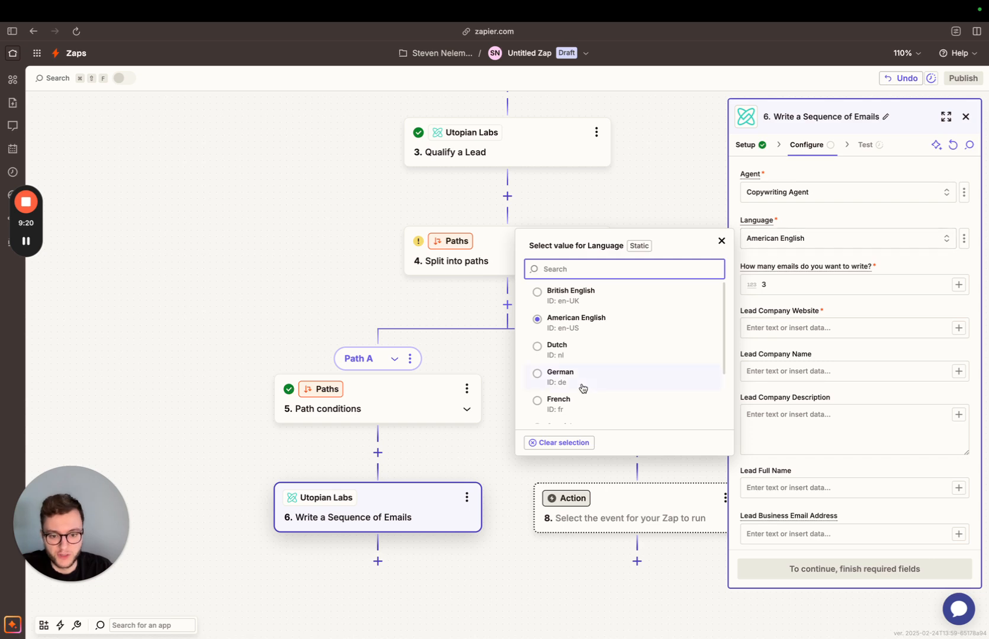
pyautogui.scroll(-3, 592, 366)
pyautogui.scroll(3, 592, 366)
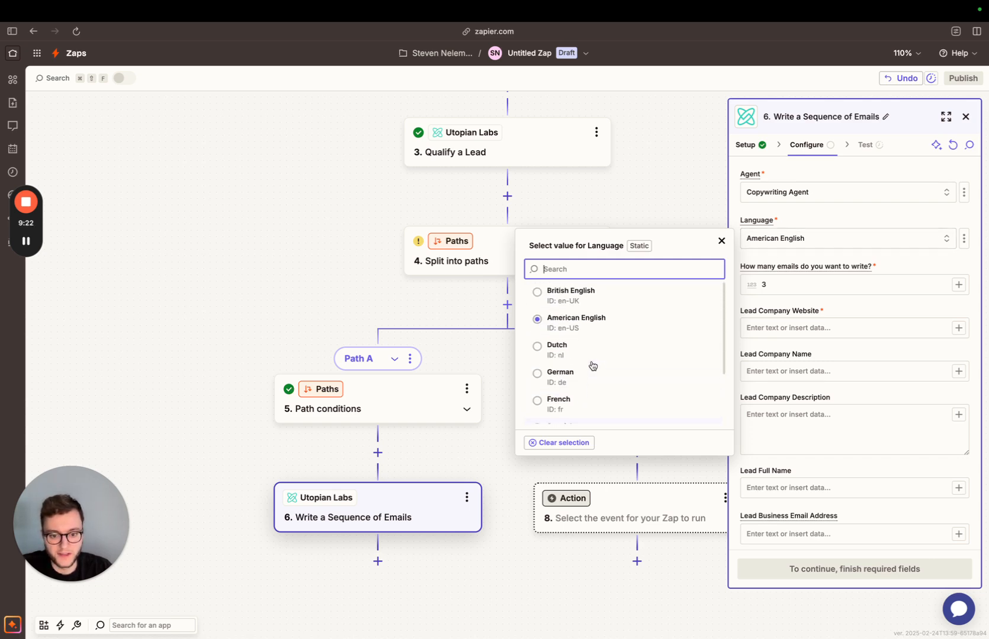
pyautogui.click(560, 352)
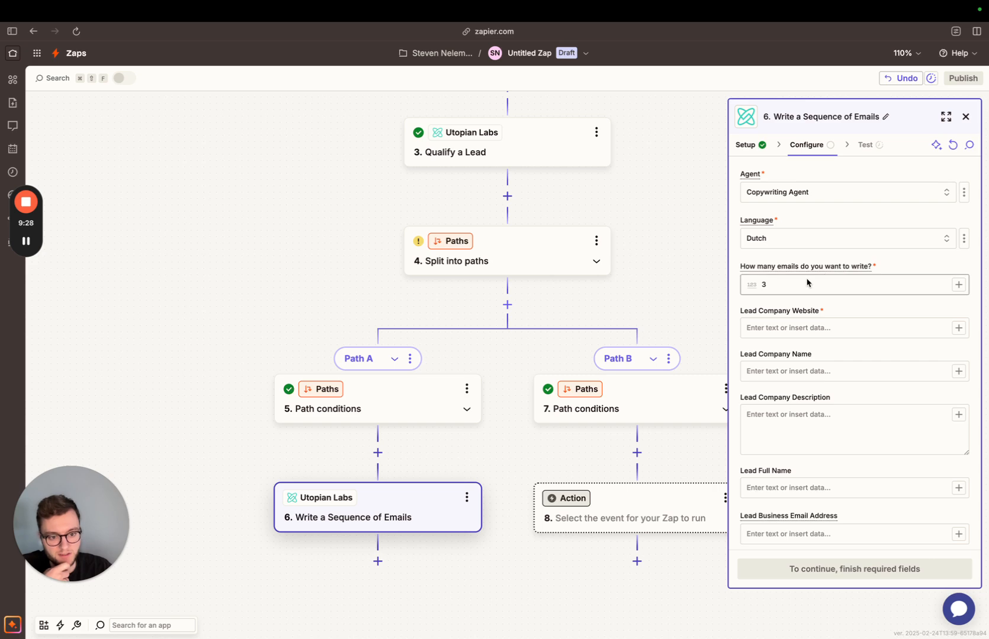
pyautogui.moveTo(796, 286); pyautogui.dragTo(738, 281)
pyautogui.write('2')
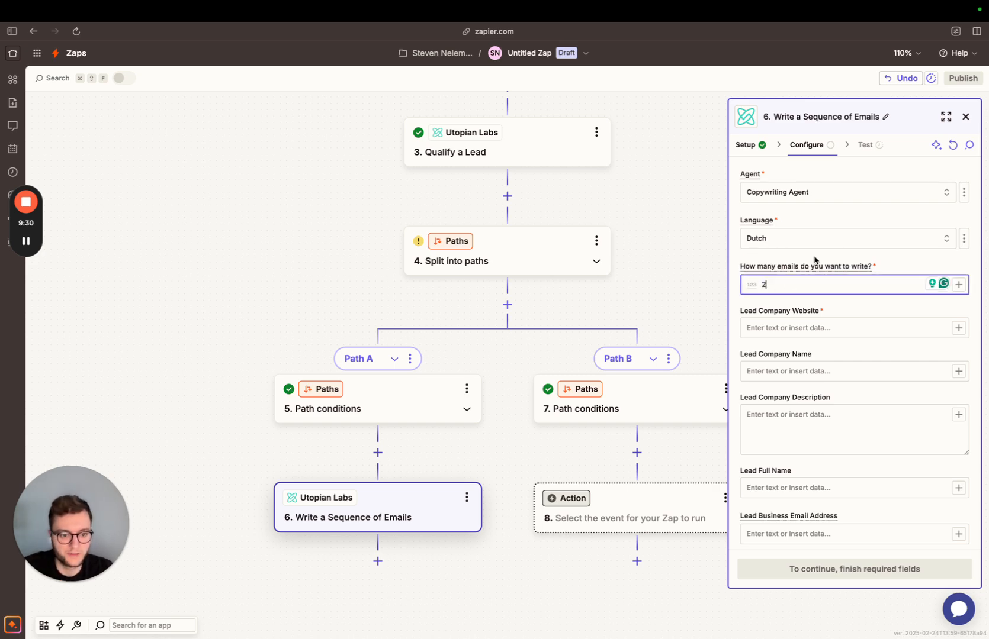
pyautogui.click(812, 255)
pyautogui.moveTo(811, 266)
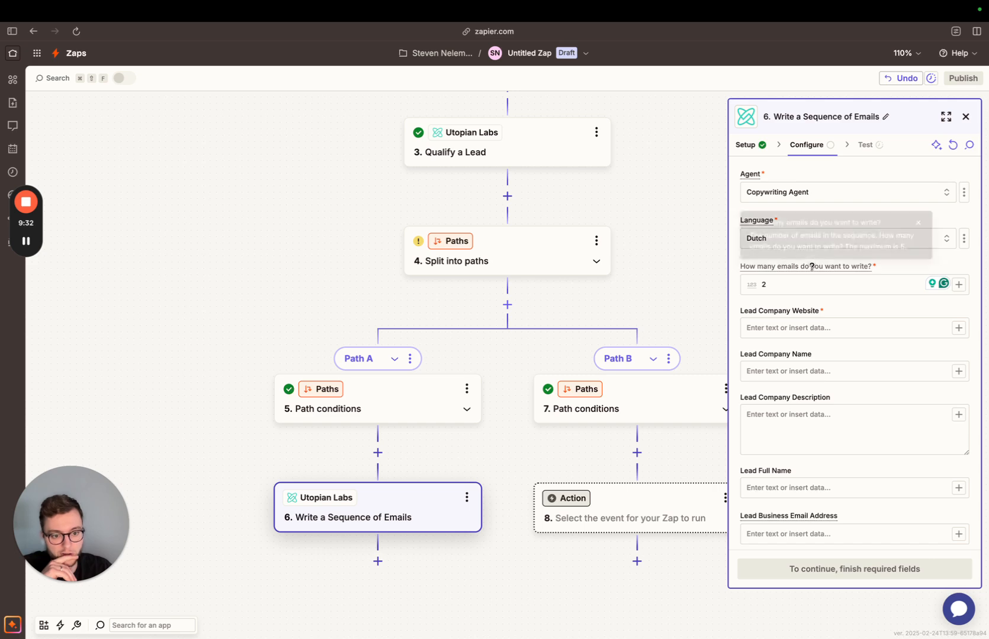
# Map Lead Company Website to the Formatter step's Output and Lead Company Name to Apollo's Organization Name.
pyautogui.click(819, 330)
pyautogui.write('/')
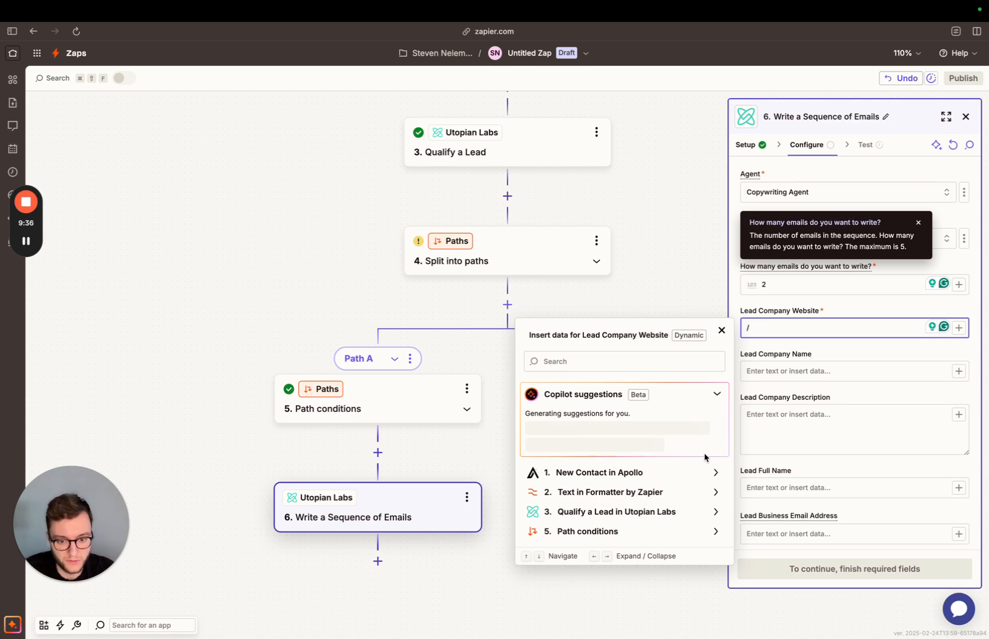
pyautogui.click(632, 494)
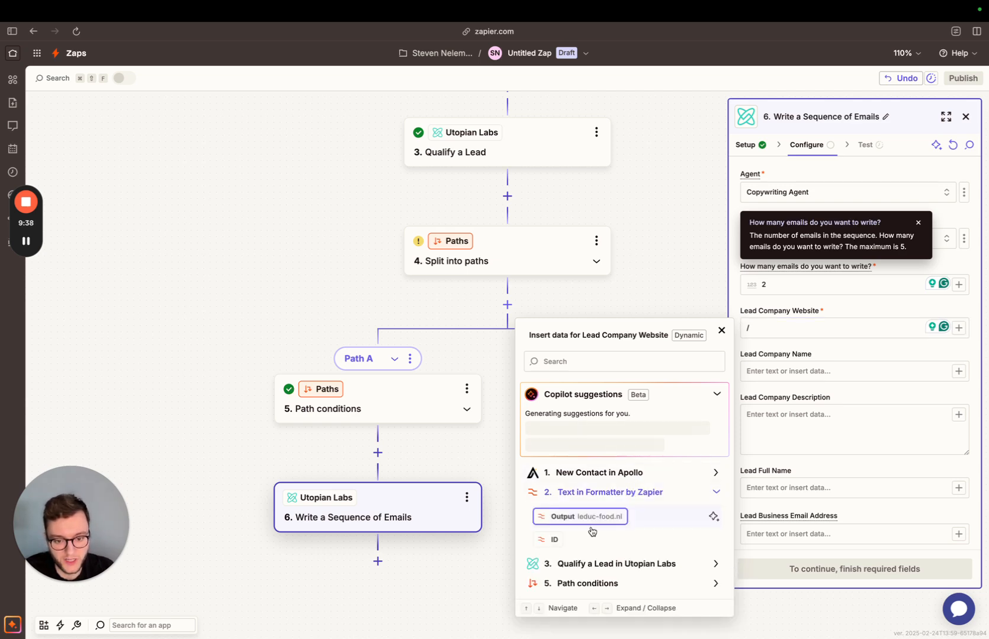
pyautogui.click(559, 529)
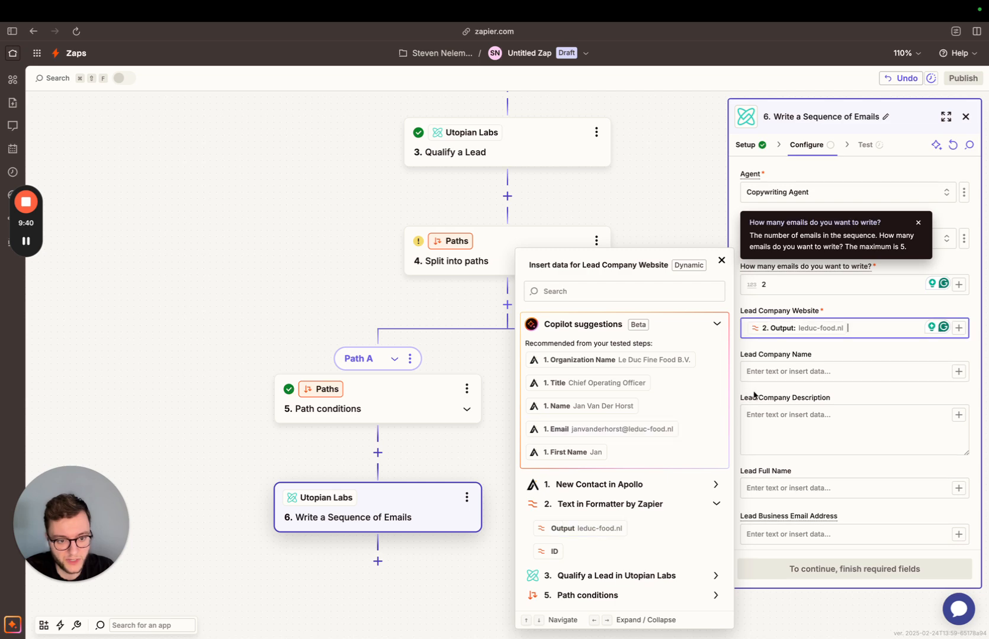
pyautogui.click(777, 374)
pyautogui.write('/')
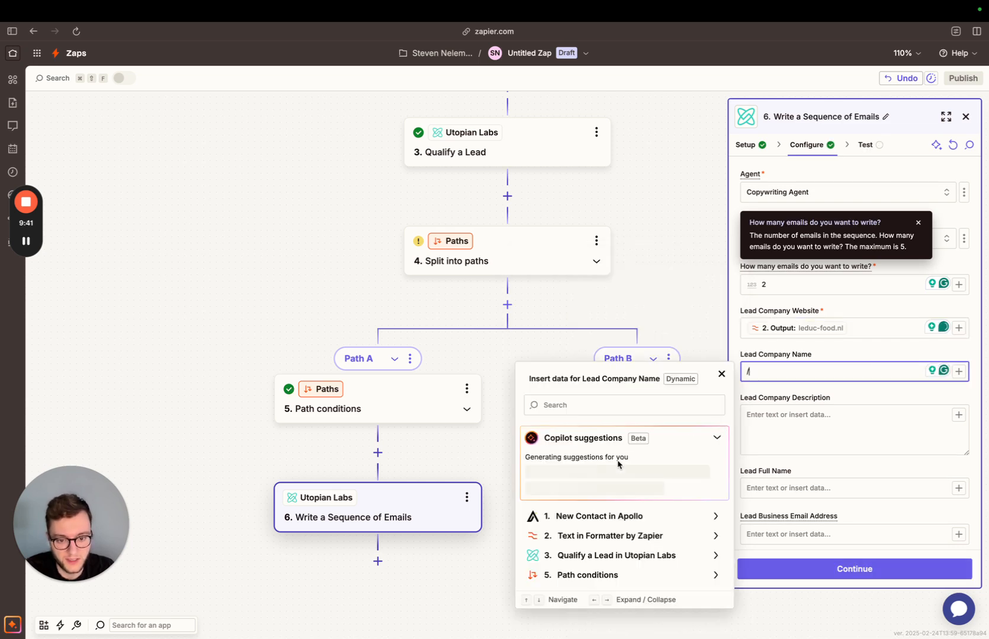
pyautogui.click(612, 519)
pyautogui.click(628, 439)
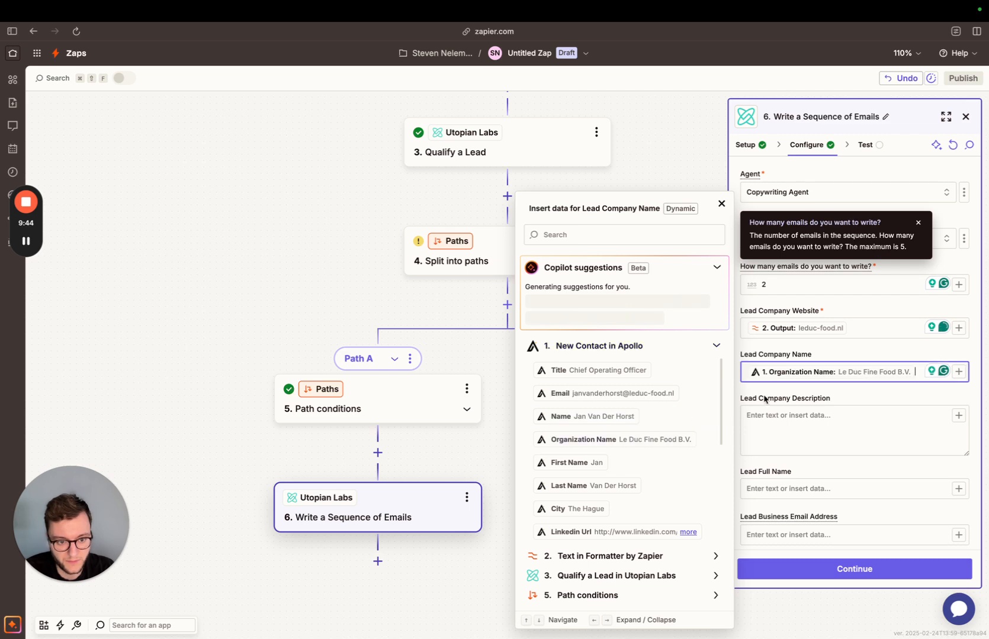
# Map Lead Full Name to the Apollo contact's Name and Lead Business Email Address to its Email.
pyautogui.click(748, 488)
pyautogui.write('/')
pyautogui.click(664, 539)
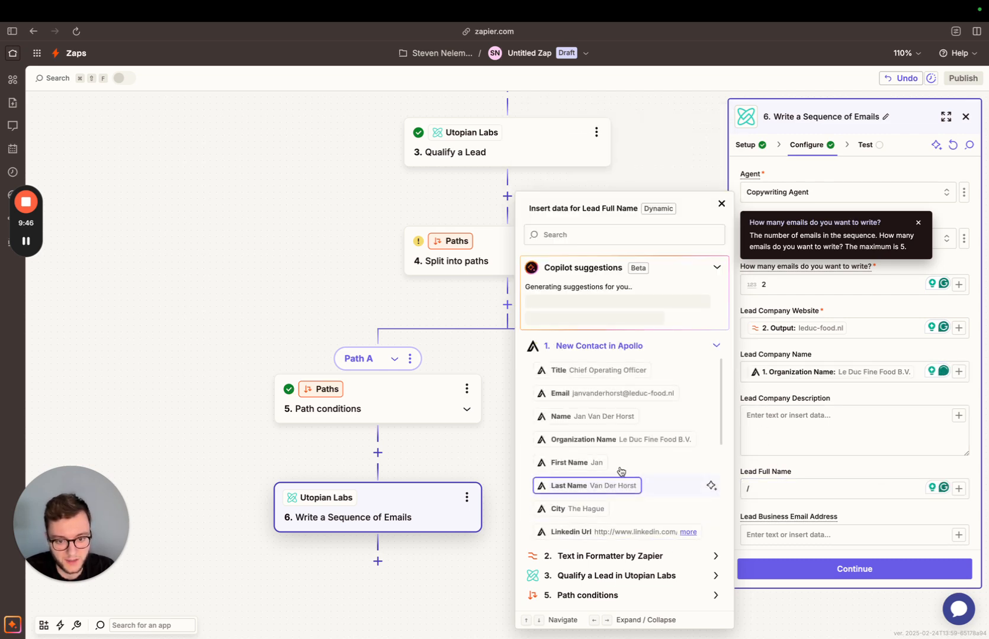
pyautogui.click(617, 416)
pyautogui.click(854, 535)
pyautogui.write('/')
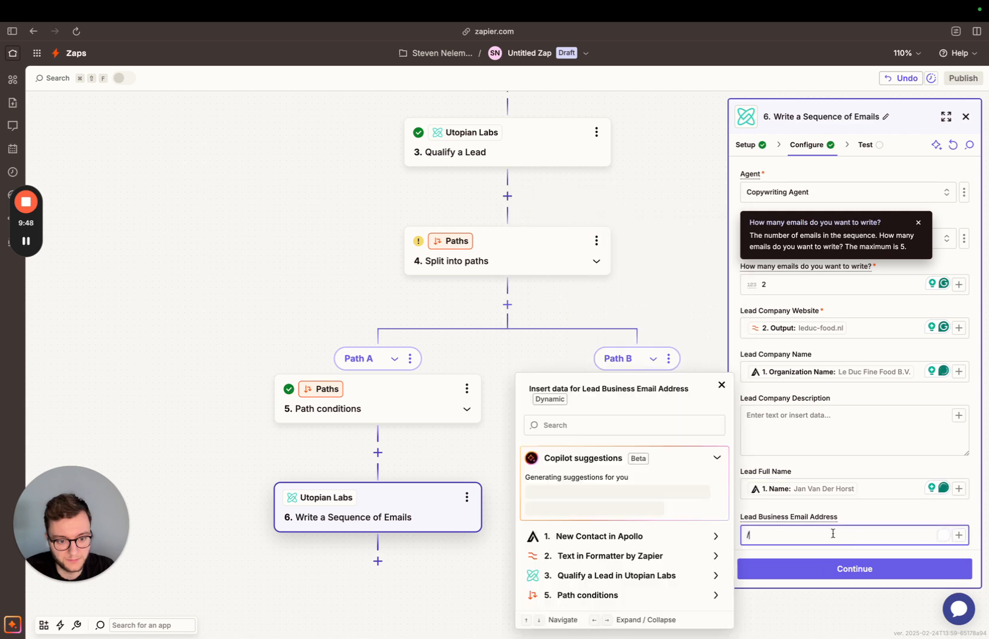
pyautogui.click(651, 539)
pyautogui.click(610, 394)
# Map Lead LinkedIn Profile URL to Apollo's Linkedin Url and Lead Job Title to Title, and proceed to the test stage.
pyautogui.scroll(-5, 900, 497)
pyautogui.click(817, 431)
pyautogui.write('/')
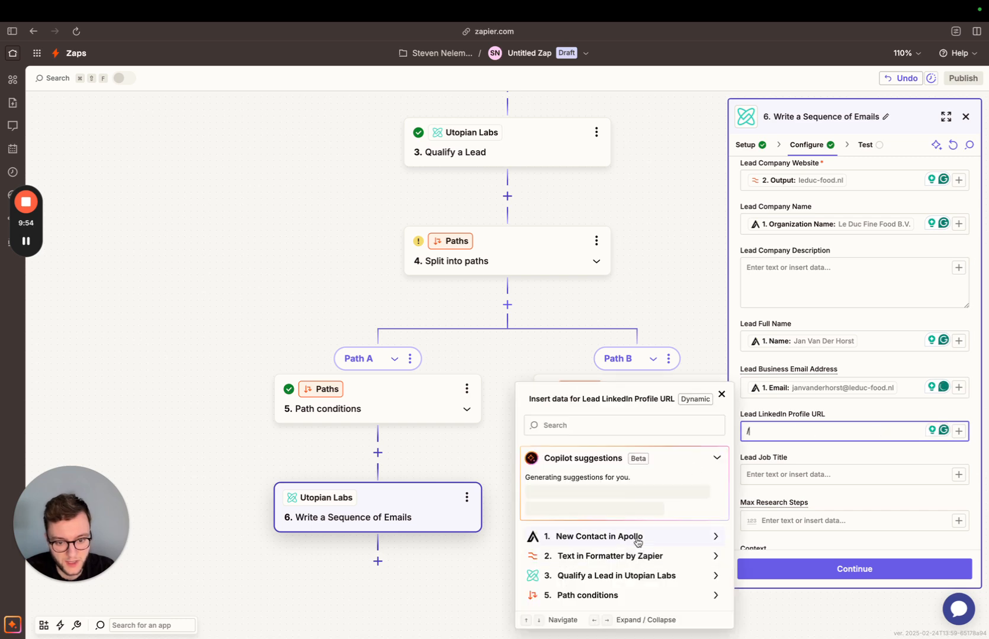
pyautogui.click(638, 539)
pyautogui.click(623, 531)
pyautogui.click(770, 475)
pyautogui.write('/')
pyautogui.click(628, 536)
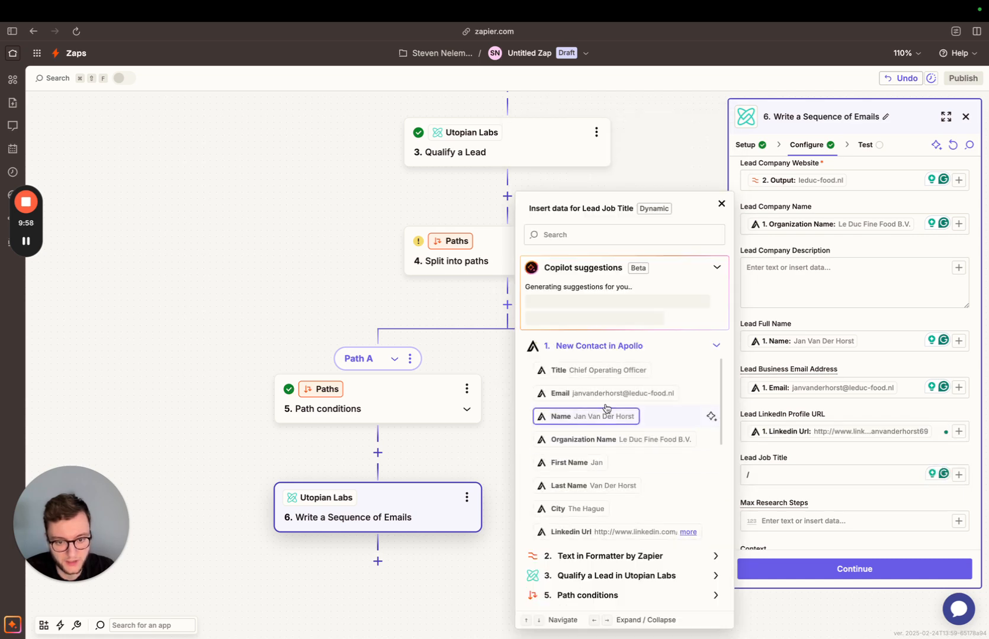
pyautogui.click(601, 370)
pyautogui.scroll(-3, 883, 497)
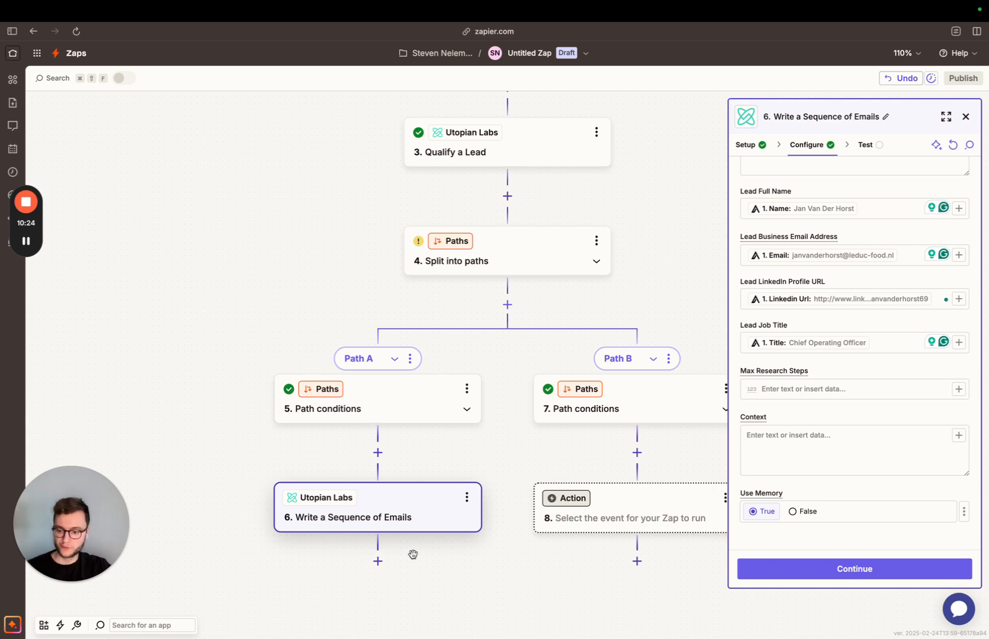
pyautogui.click(846, 574)
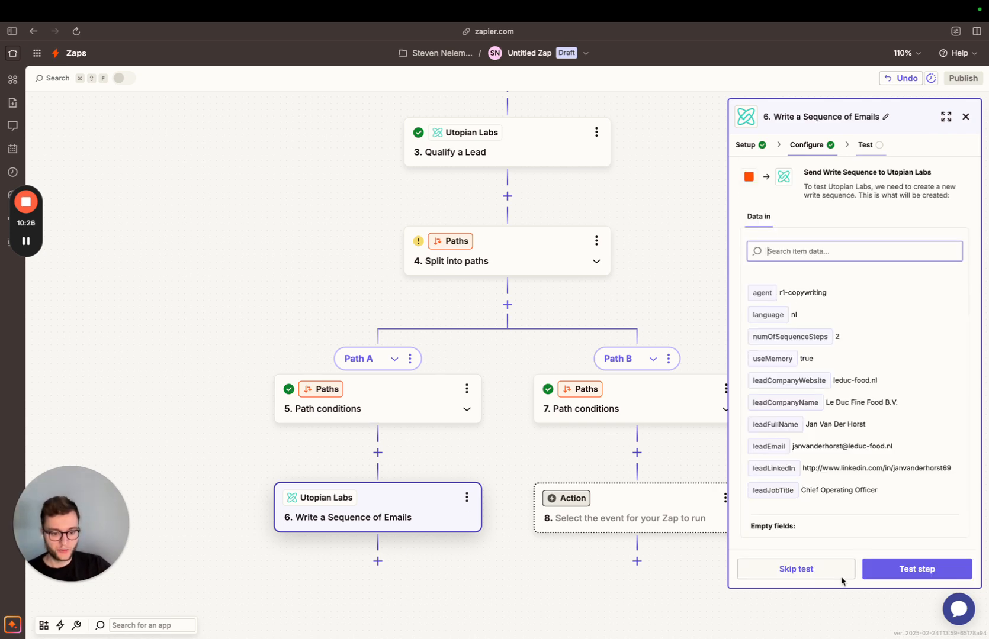
# Test the Write a Sequence of Emails step and review the conclusion, subject and email fields it returns.
pyautogui.click(903, 569)
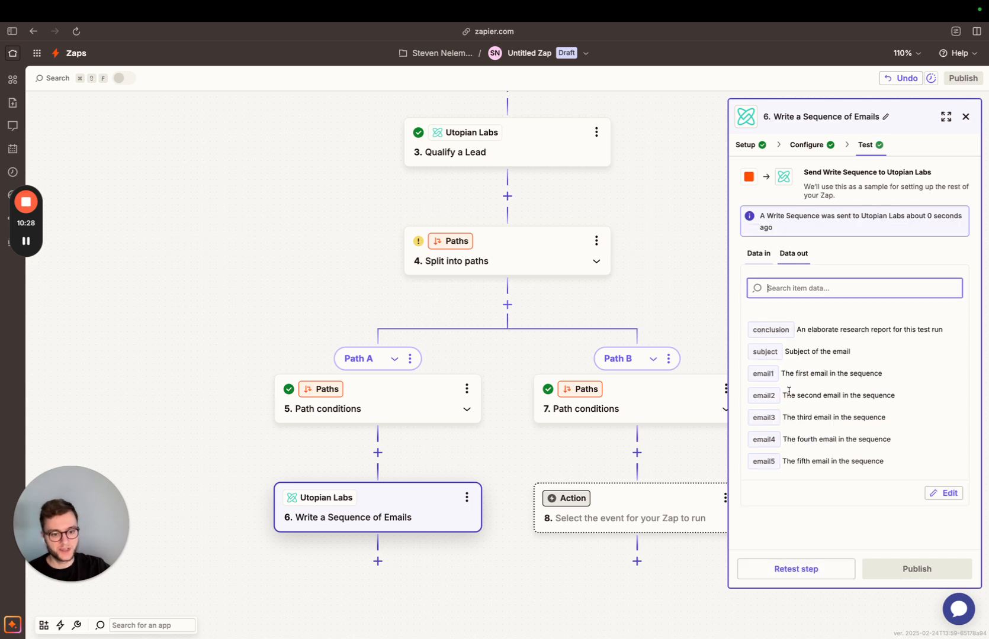
pyautogui.moveTo(754, 331); pyautogui.dragTo(902, 331)
pyautogui.click(903, 340)
pyautogui.moveTo(752, 372); pyautogui.dragTo(893, 478)
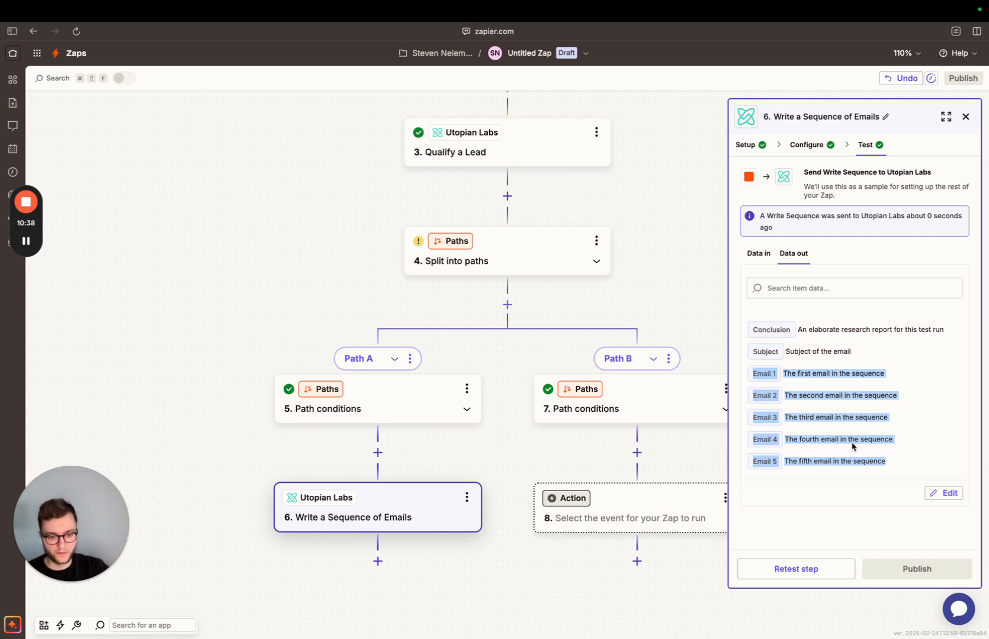
pyautogui.click(894, 453)
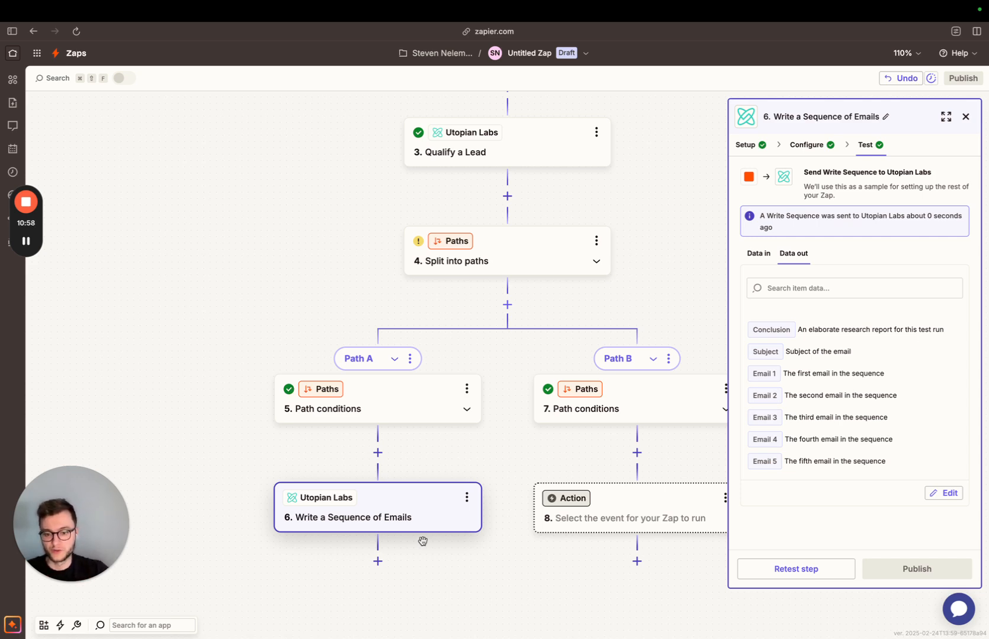
# Add a Utopian Labs action directly after Qualify a Lead, using the Trigger a Timing Run event.
pyautogui.scroll(5, 403, 348)
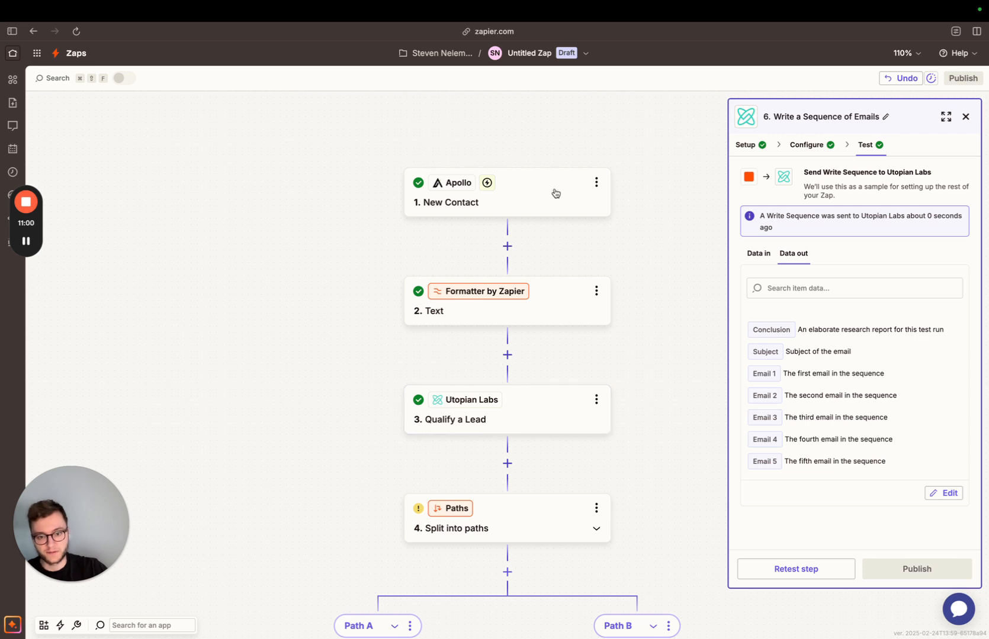
pyautogui.scroll(-2, 535, 318)
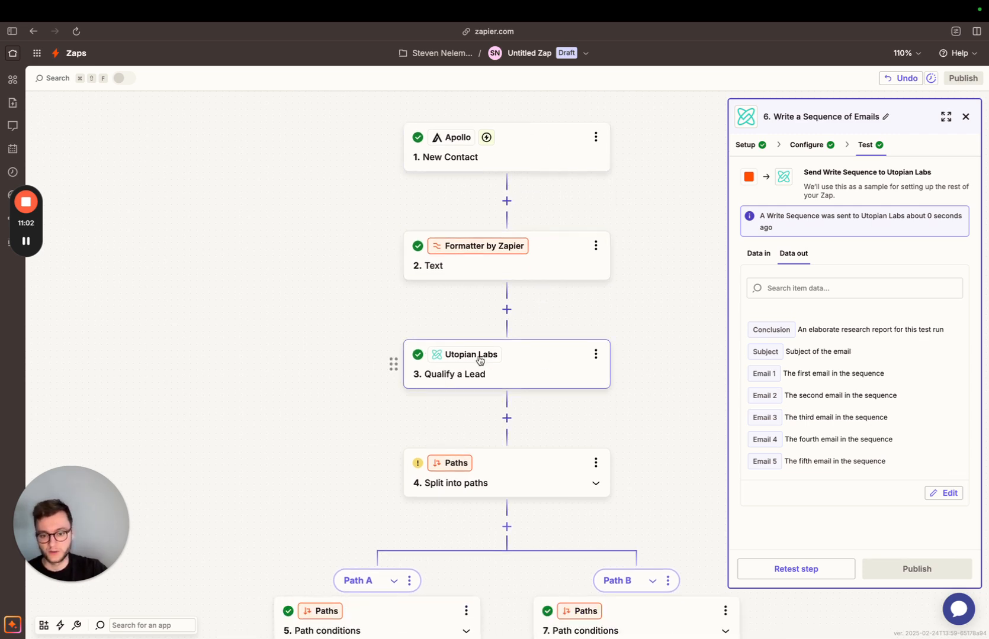
pyautogui.click(506, 418)
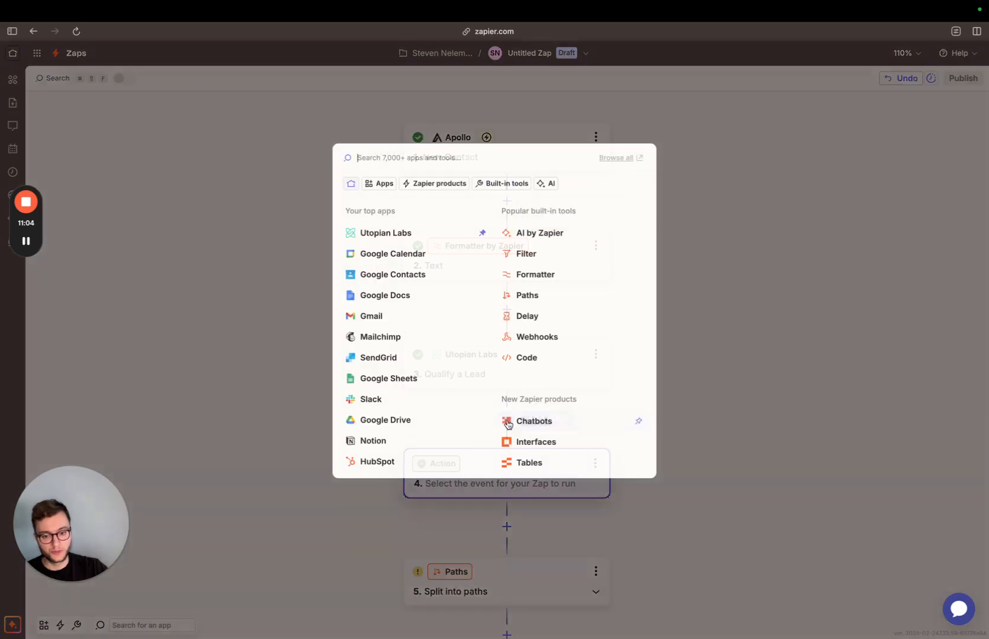
pyautogui.click(368, 234)
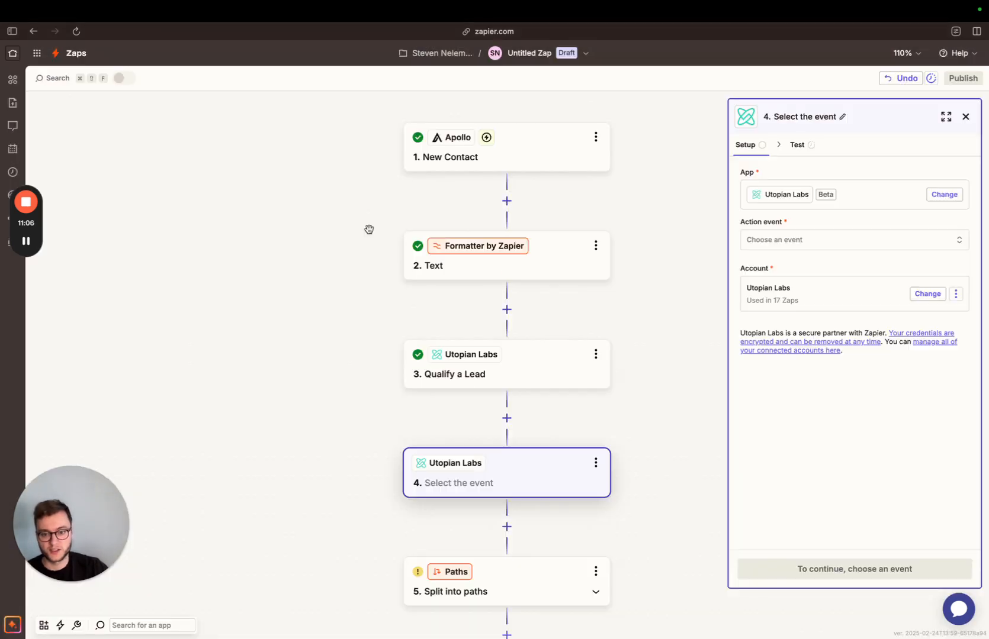
pyautogui.click(780, 243)
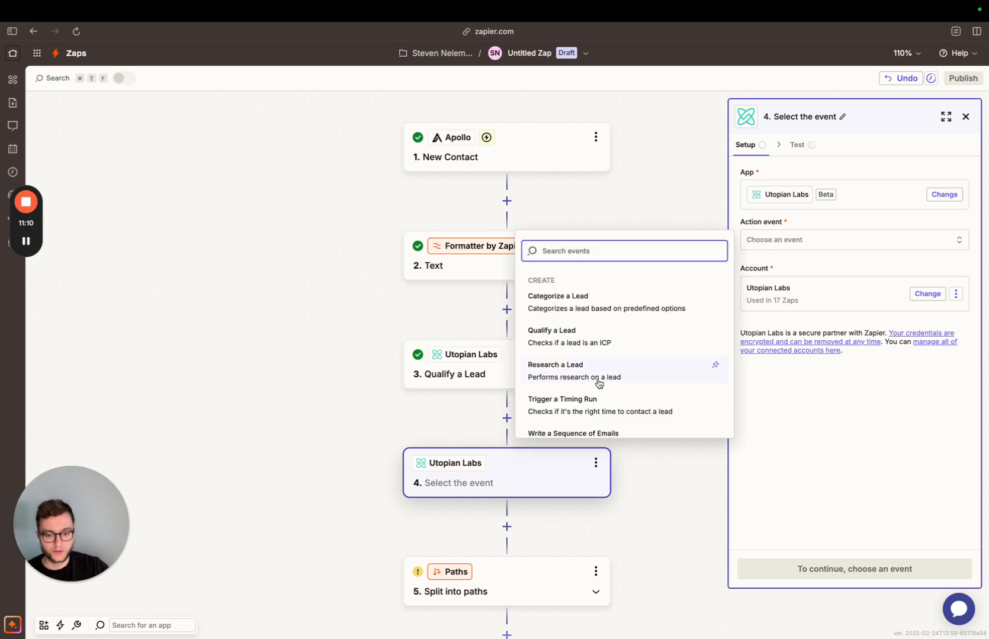
pyautogui.scroll(-1, 582, 369)
pyautogui.click(578, 390)
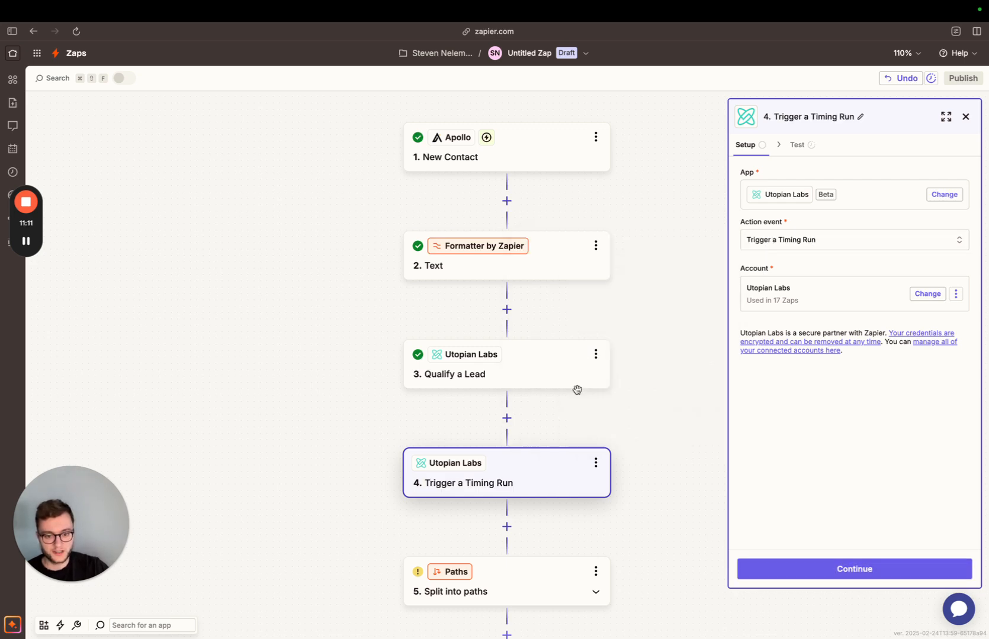
# Insert a Filter step between Qualify a Lead and Trigger a Timing Run, checking the Qualification Score field.
pyautogui.click(507, 418)
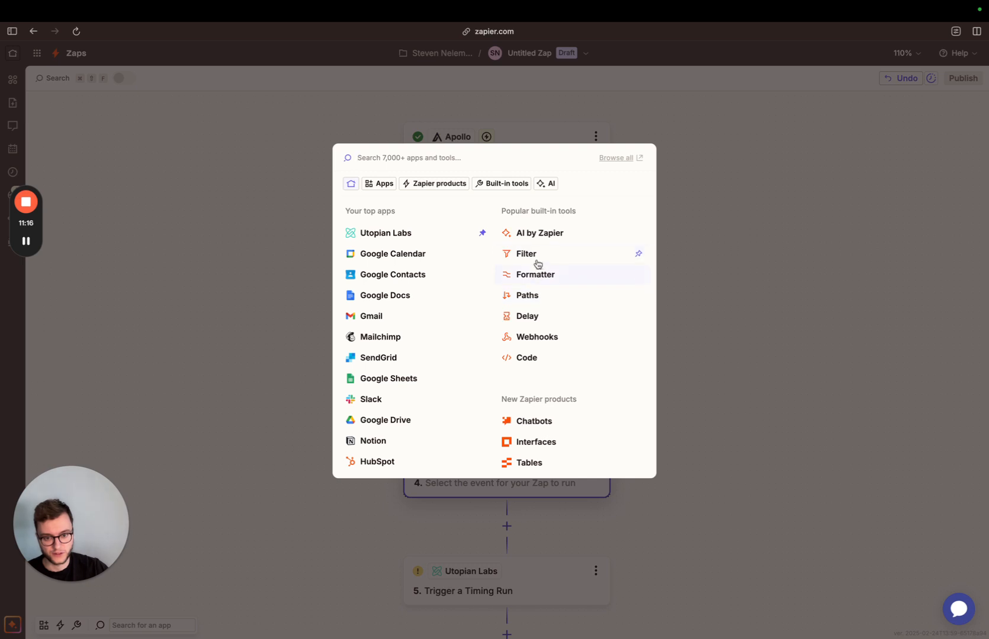
pyautogui.click(535, 255)
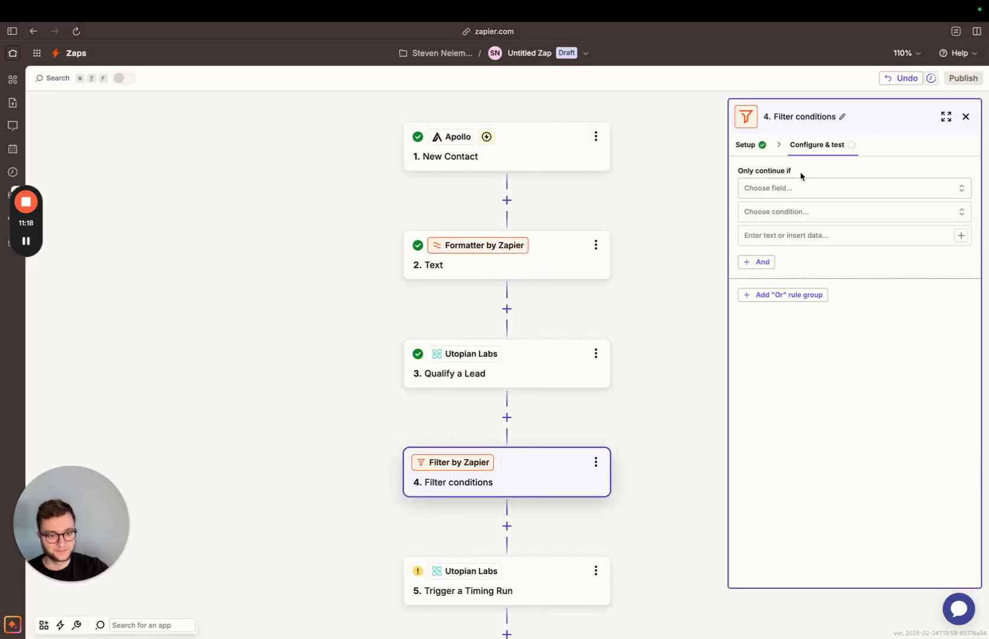
pyautogui.click(785, 188)
pyautogui.click(596, 372)
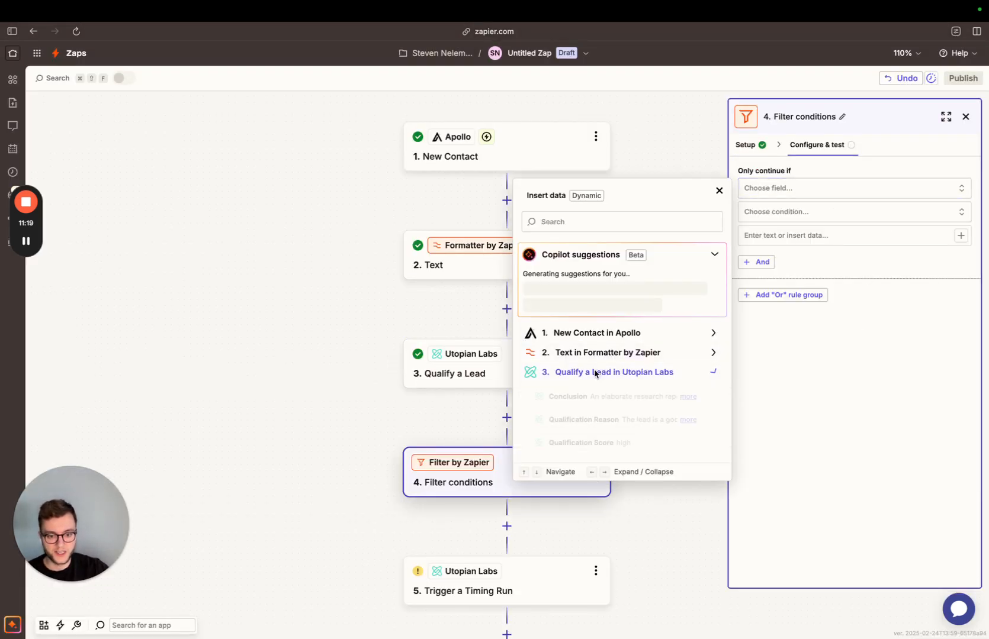
pyautogui.click(596, 442)
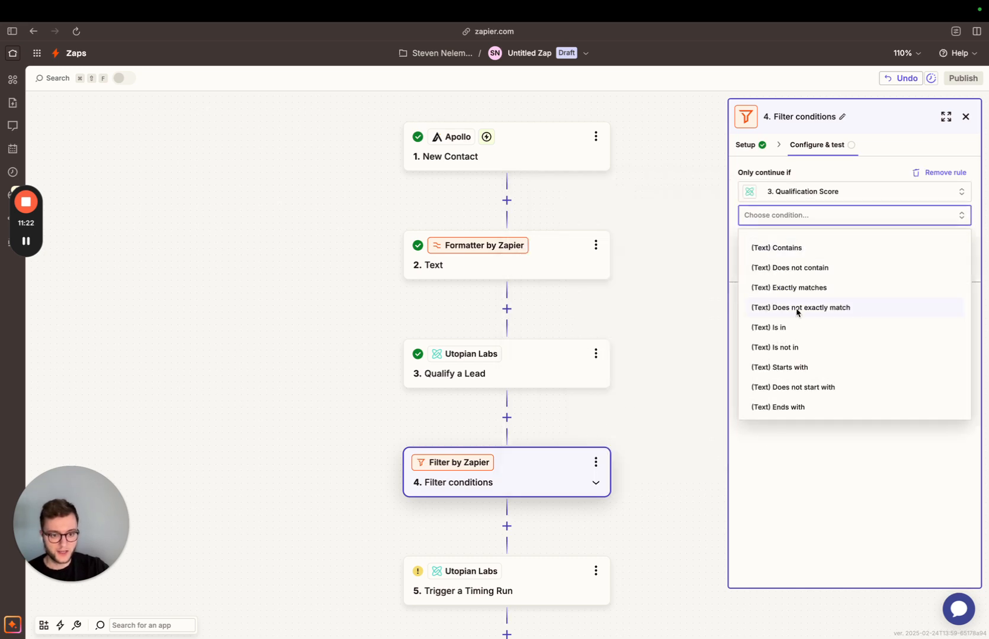
# Set the filter rule to (Text) Exactly matches "high" and test the filter.
pyautogui.click(800, 287)
pyautogui.click(786, 243)
pyautogui.write('high')
pyautogui.click(846, 567)
# Proceed from the filter to the Trigger a Timing Run step and open its configuration fields.
pyautogui.scroll(-2, 548, 414)
pyautogui.scroll(-2, 548, 414)
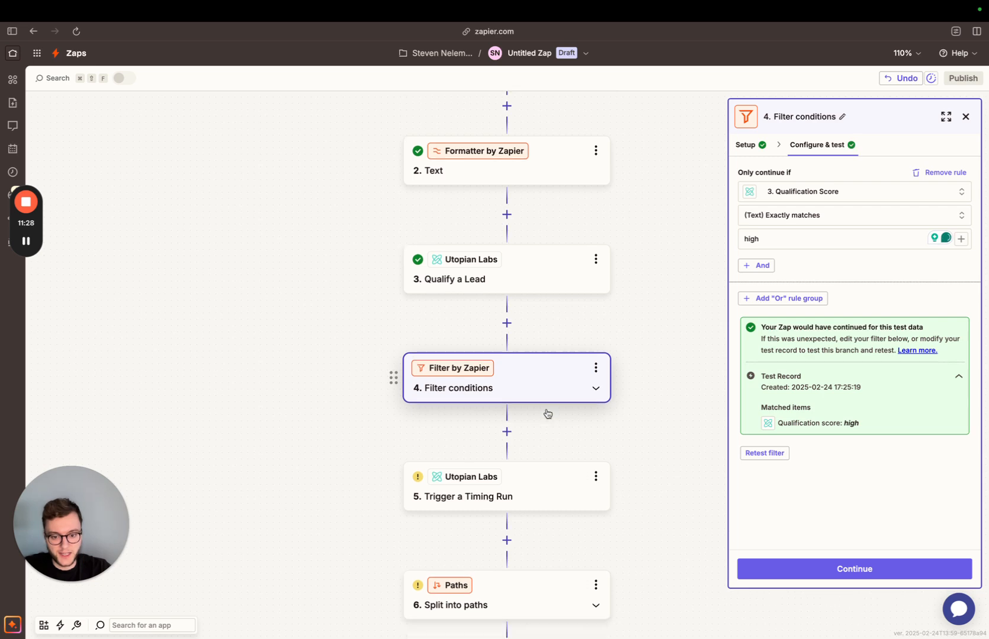
pyautogui.click(882, 574)
pyautogui.click(882, 575)
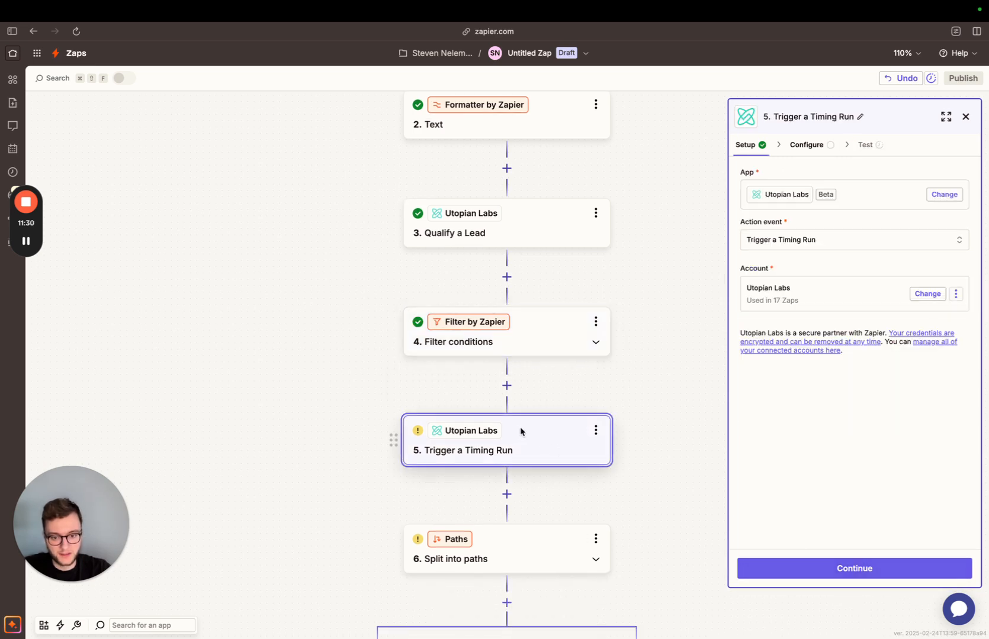
pyautogui.scroll(-1, 651, 428)
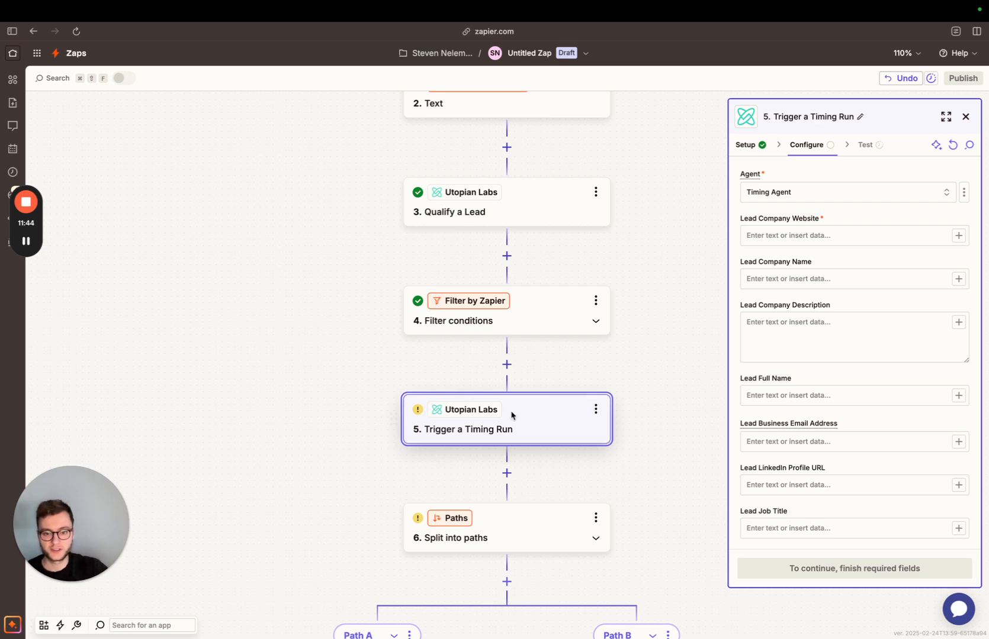
pyautogui.scroll(4, 431, 428)
pyautogui.scroll(1, 545, 323)
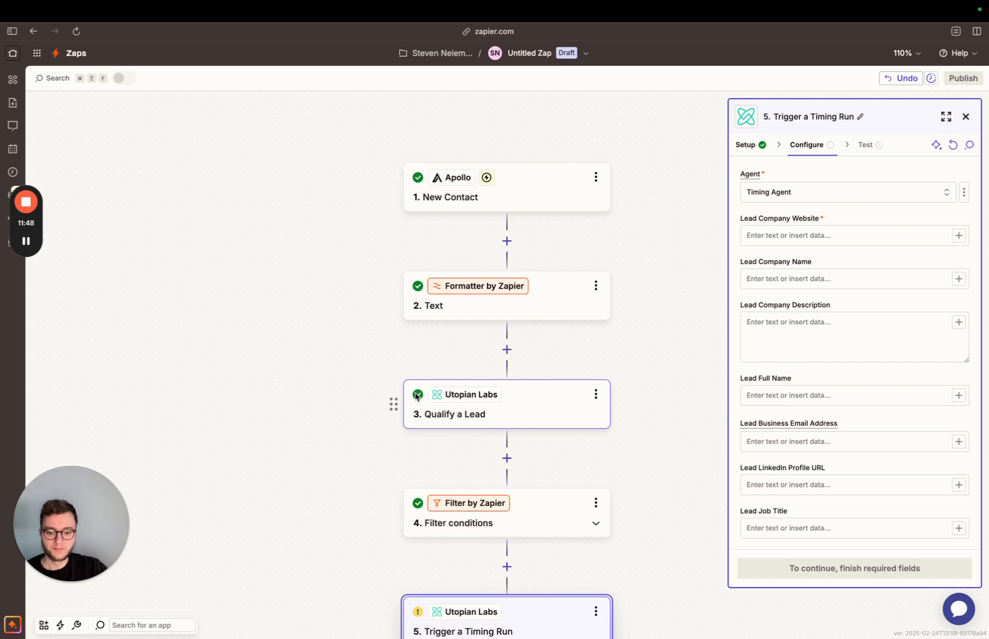